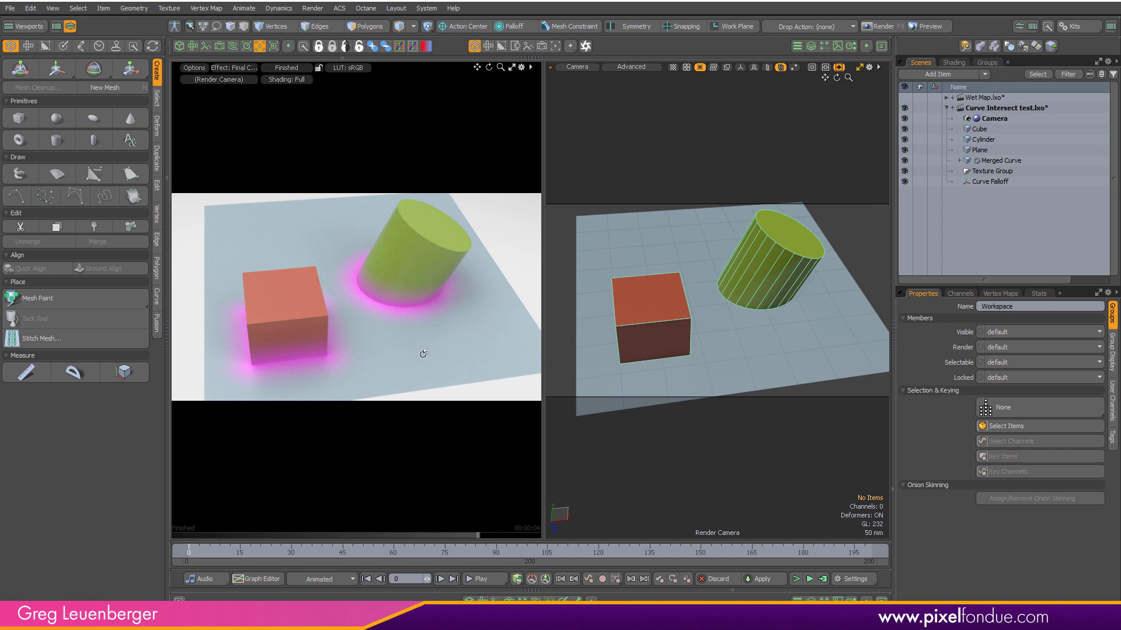
# Move the cylinder to about X 264 mm and Z 284 mm.
pyautogui.keyDown('alt'); pyautogui.moveTo(428, 350); pyautogui.dragTo(493, 360); pyautogui.keyUp('alt')
pyautogui.hotkey('ctrl', 'z')
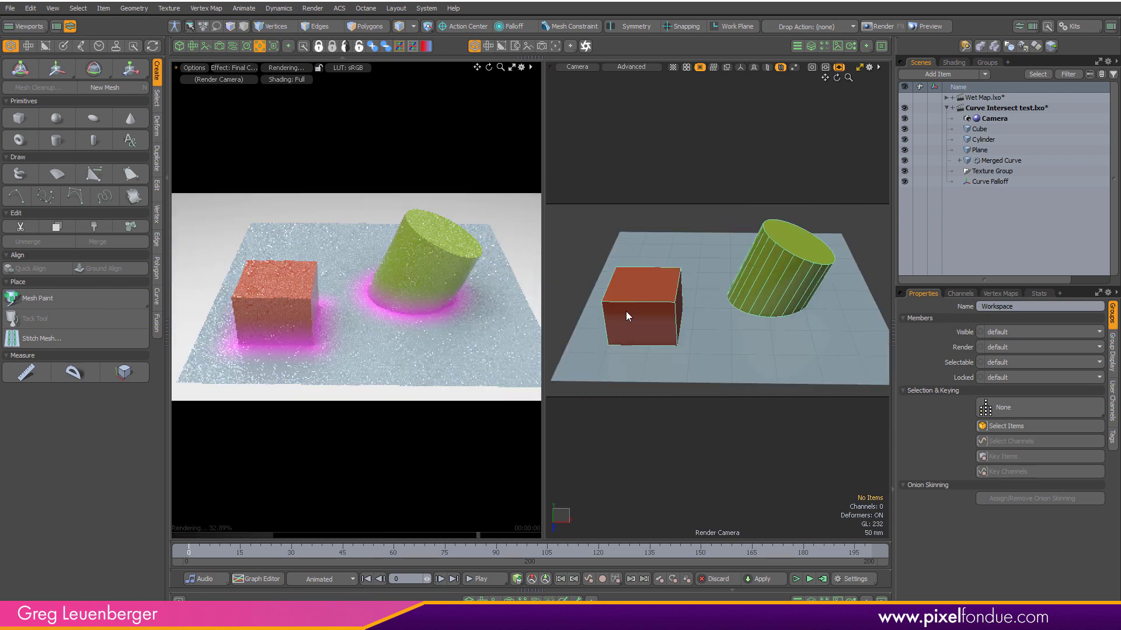
pyautogui.click(782, 293)
pyautogui.press('w')
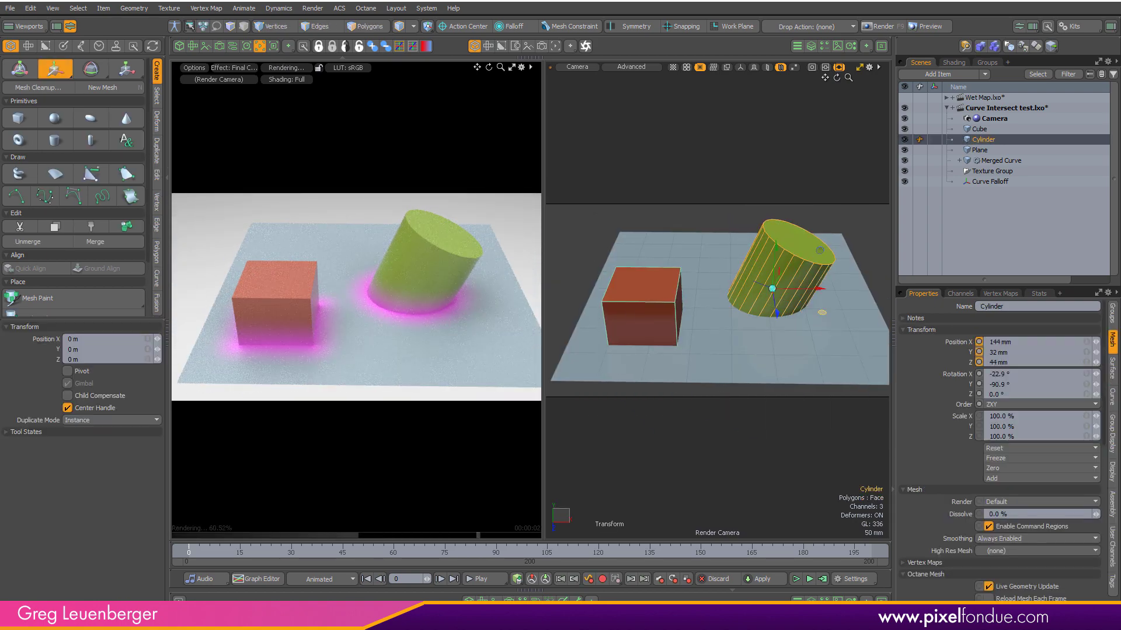
pyautogui.moveTo(783, 294); pyautogui.dragTo(828, 334)
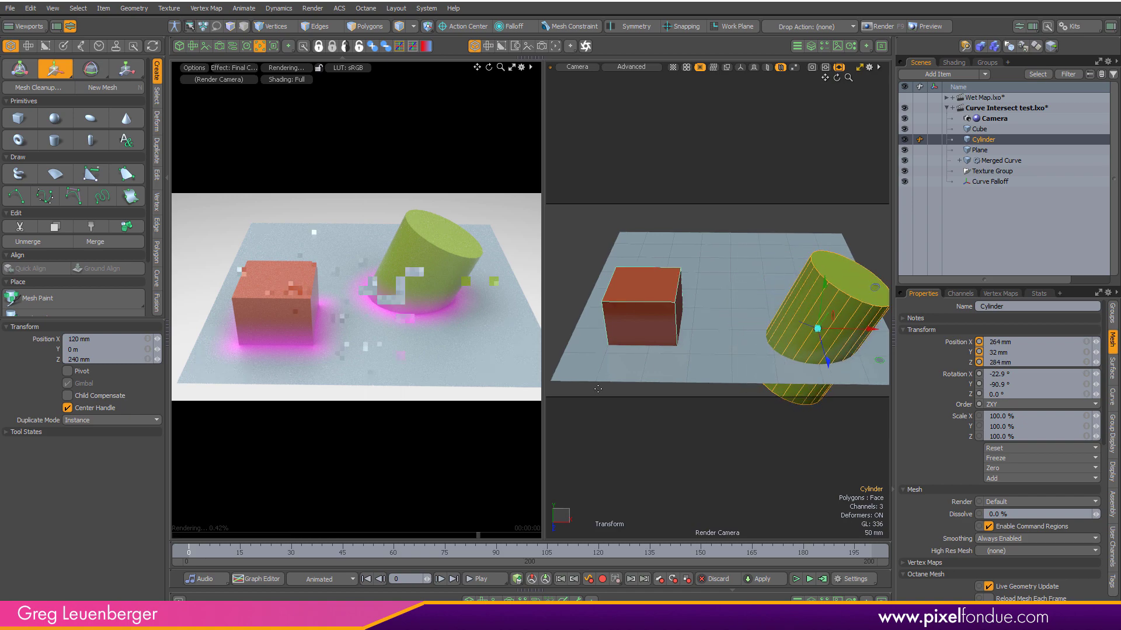
# Move the cube to about X -202, Y 52, Z 10 mm and rotate it about 42.7° in X and -25° in Y.
pyautogui.click(632, 337)
pyautogui.moveTo(693, 339)
pyautogui.mouseDown()
pyautogui.moveTo(726, 314)
pyautogui.moveTo(690, 340)
pyautogui.mouseUp()
pyautogui.press('e')
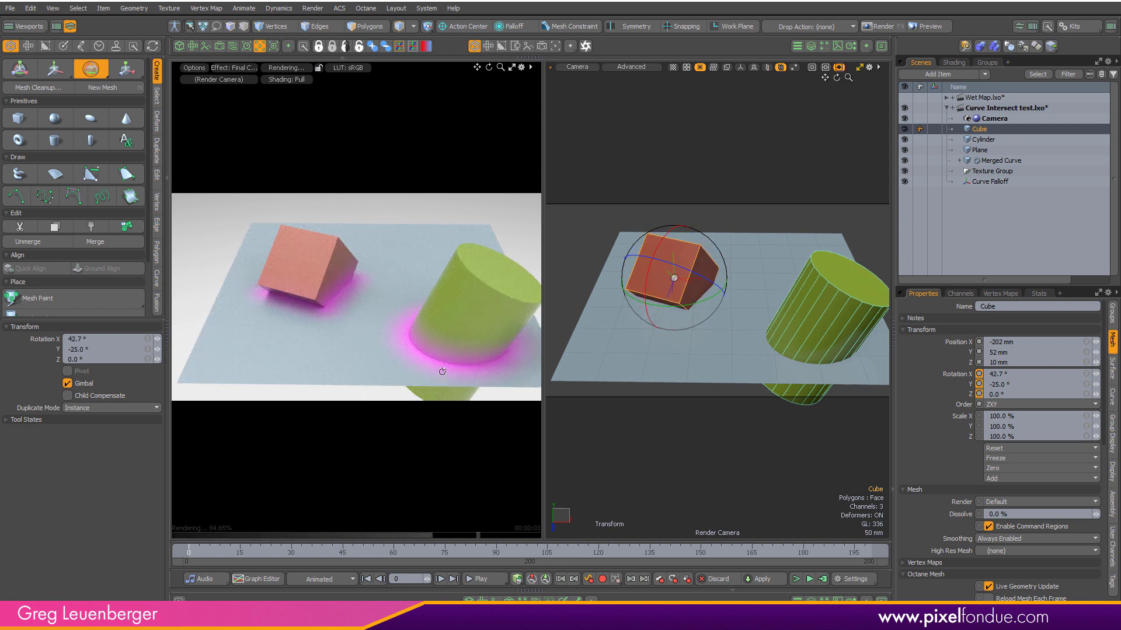
pyautogui.keyDown('alt'); pyautogui.moveTo(447, 364); pyautogui.dragTo(423, 371); pyautogui.keyUp('alt')
pyautogui.press('space')
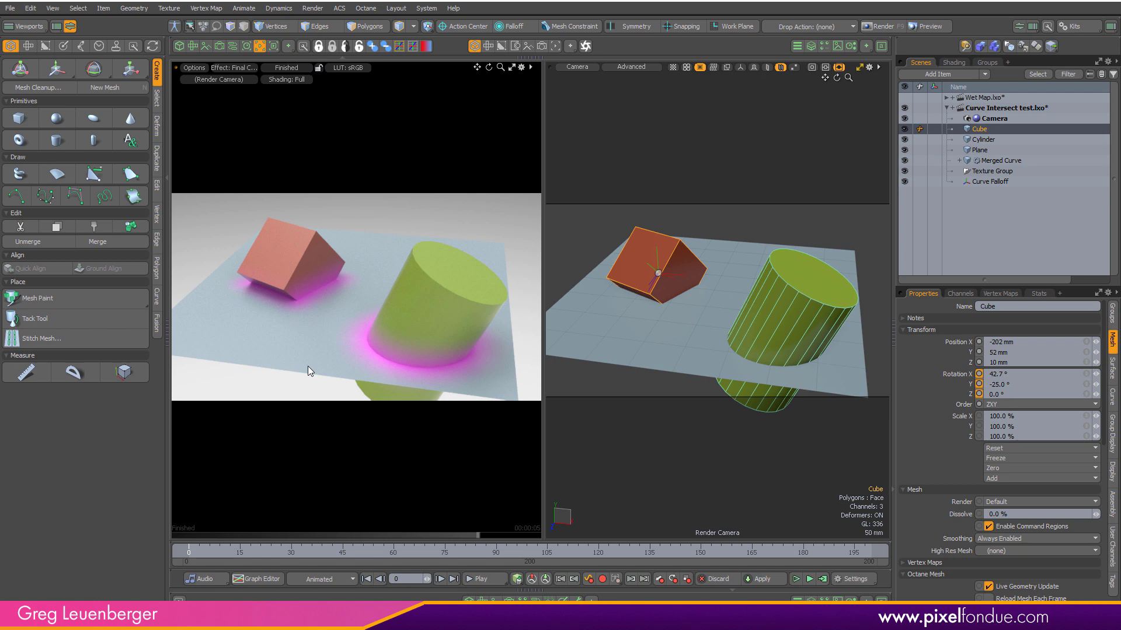
# Delete the Curve Falloff and Merged Curve items from the scene.
pyautogui.click(783, 219)
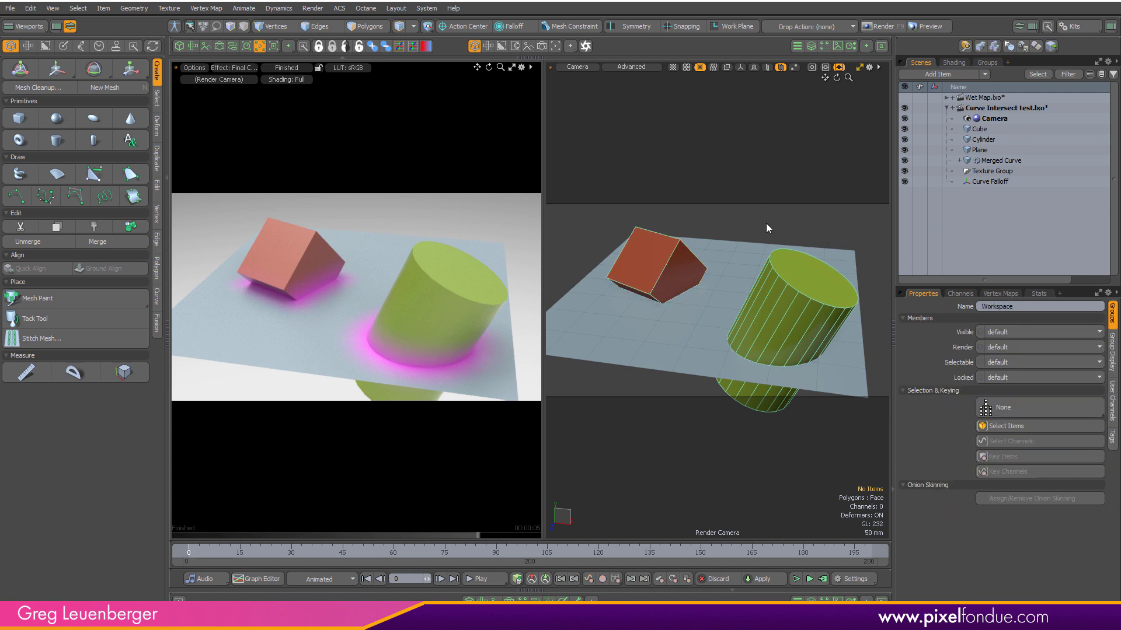
pyautogui.click(1003, 190)
pyautogui.press('Delete')
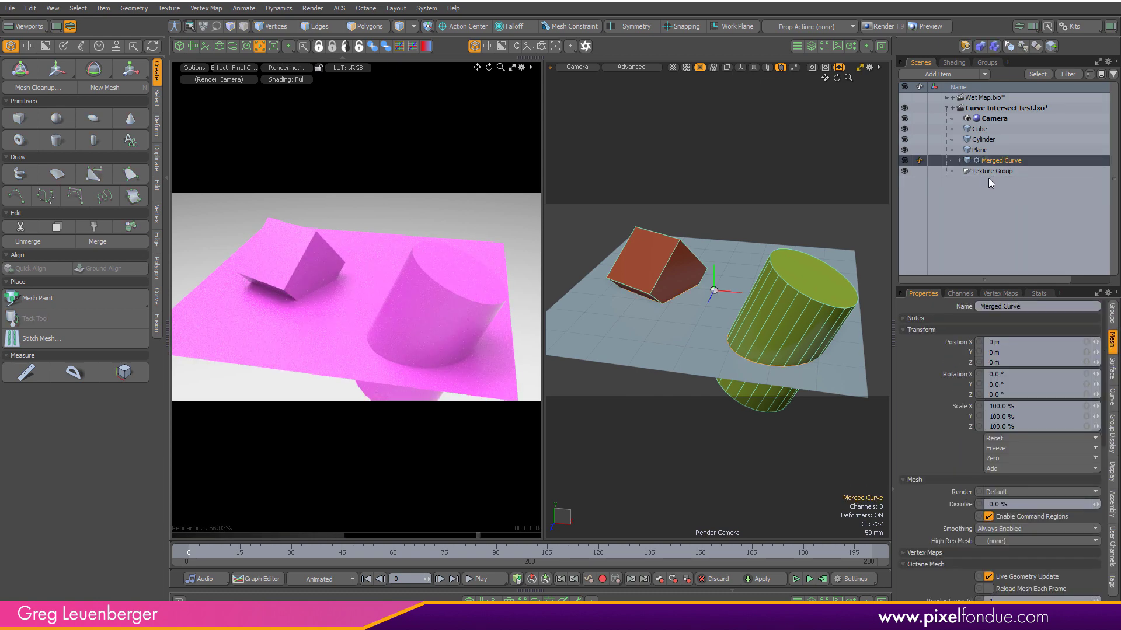
pyautogui.click(988, 177)
# Delete the Constant diffuse color layer from the shader tree.
pyautogui.click(954, 62)
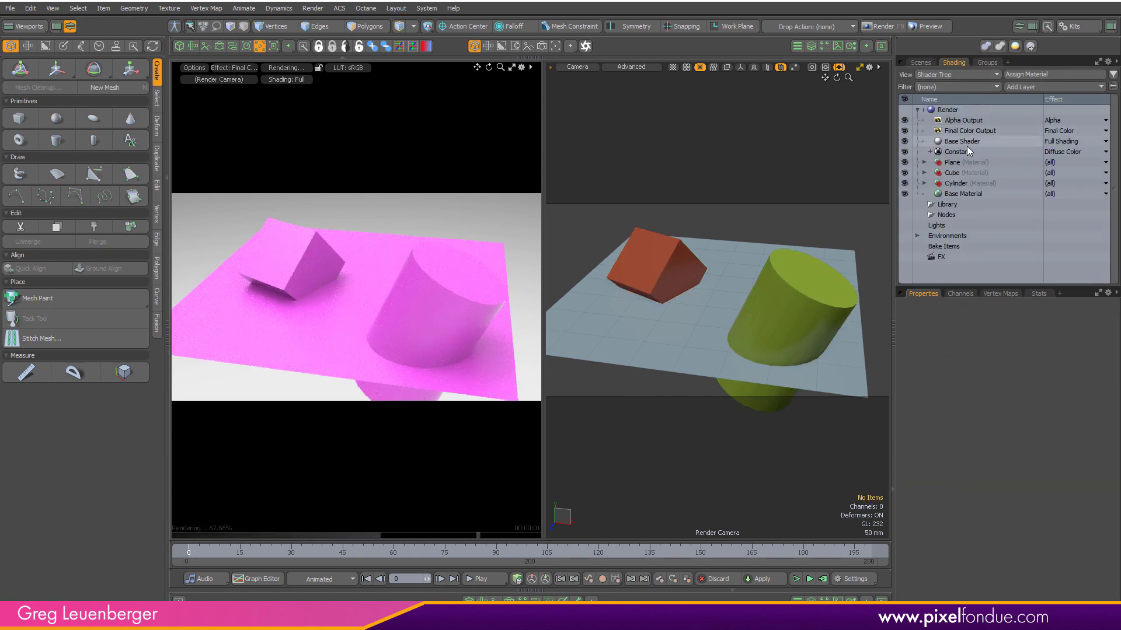
pyautogui.click(978, 152)
pyautogui.press('Delete')
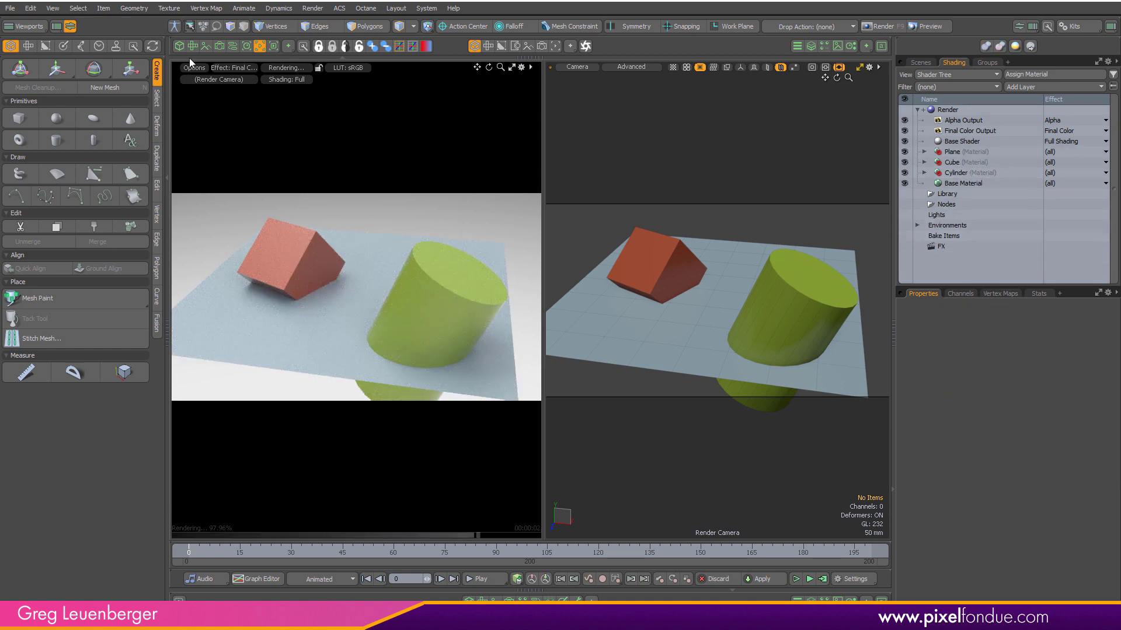
# Close the preview render and switch the viewport from the camera to the Perspective view.
pyautogui.click(260, 46)
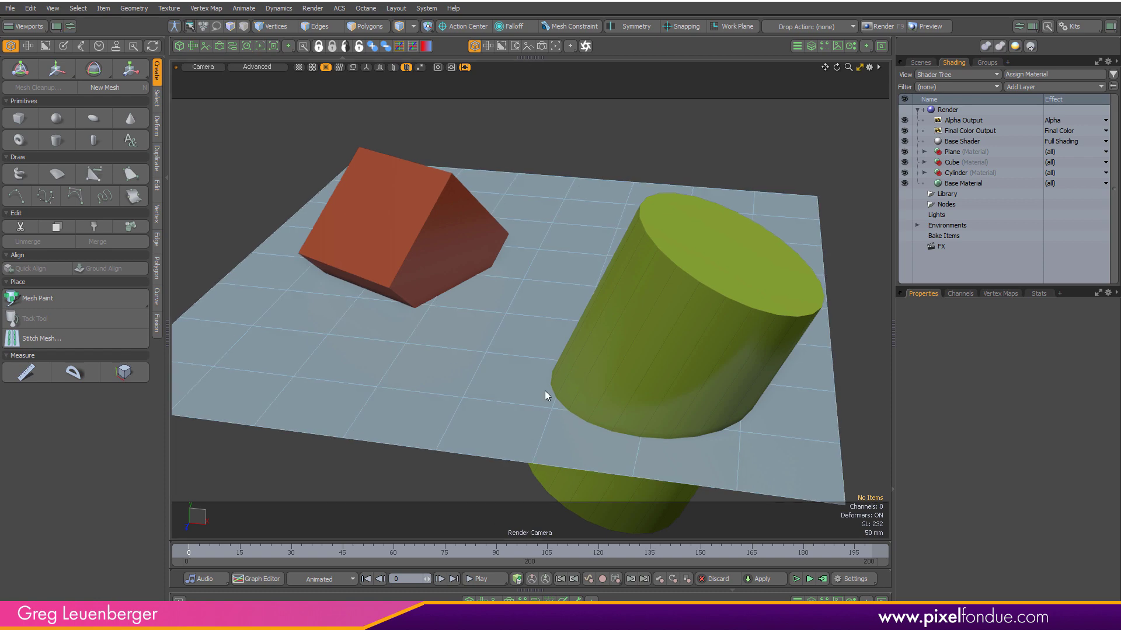
pyautogui.hotkey('ctrl', 'space')
pyautogui.click(674, 246)
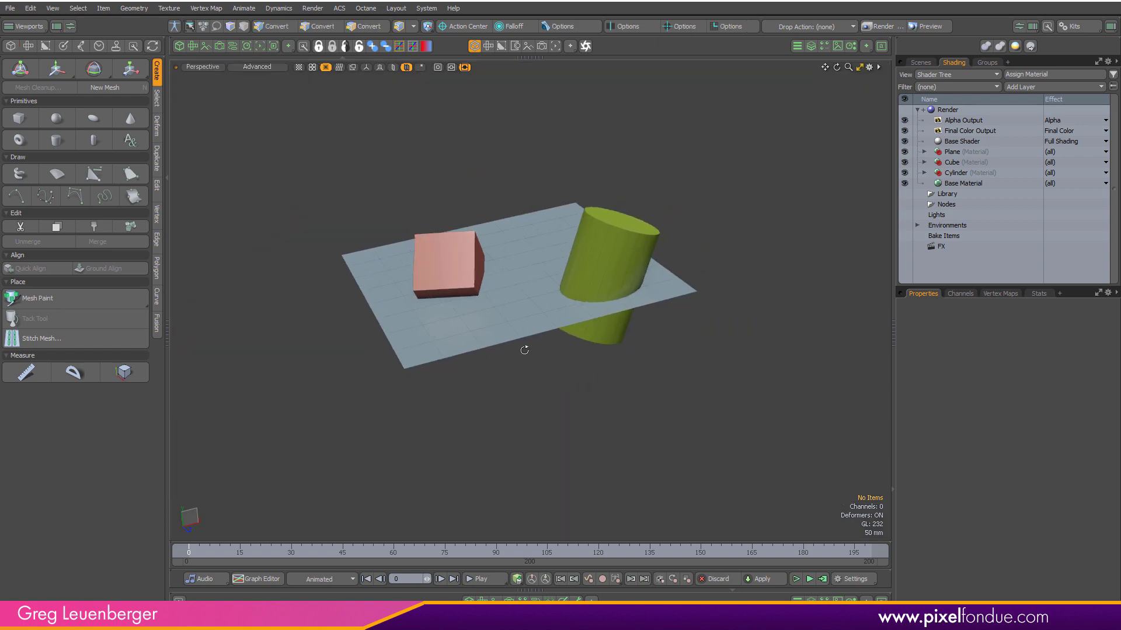
# Bring up the scene's item list and examine the plane, cube and cylinder meshes one after another.
pyautogui.click(921, 63)
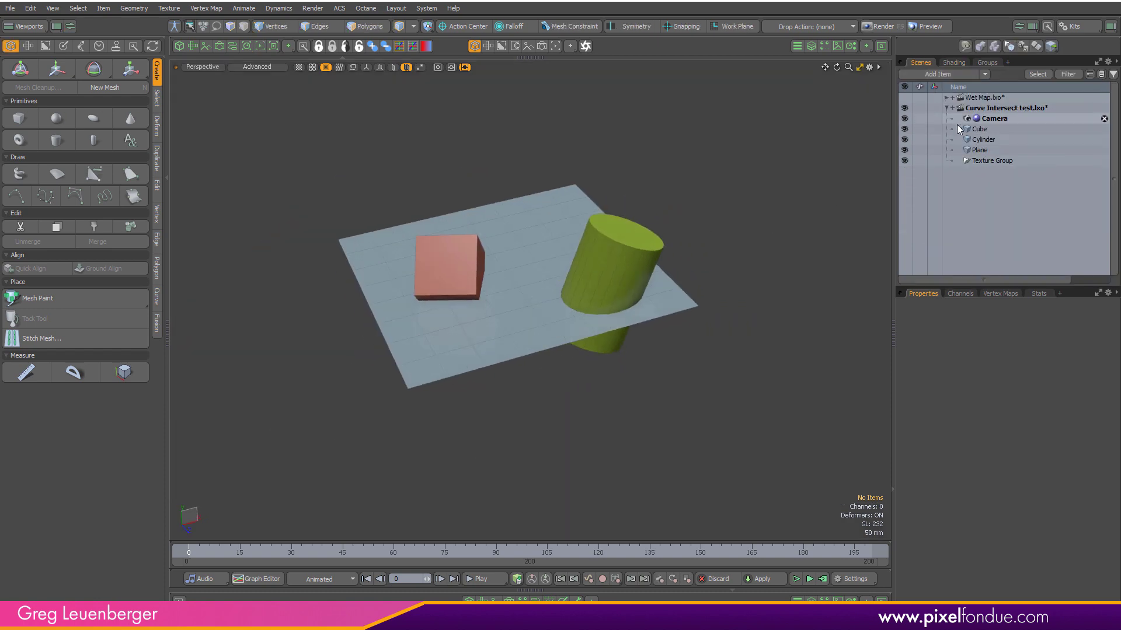
pyautogui.scroll(3, 787, 283)
pyautogui.keyDown('alt'); pyautogui.moveTo(787, 283); pyautogui.dragTo(758, 296); pyautogui.keyUp('alt')
pyautogui.click(513, 297)
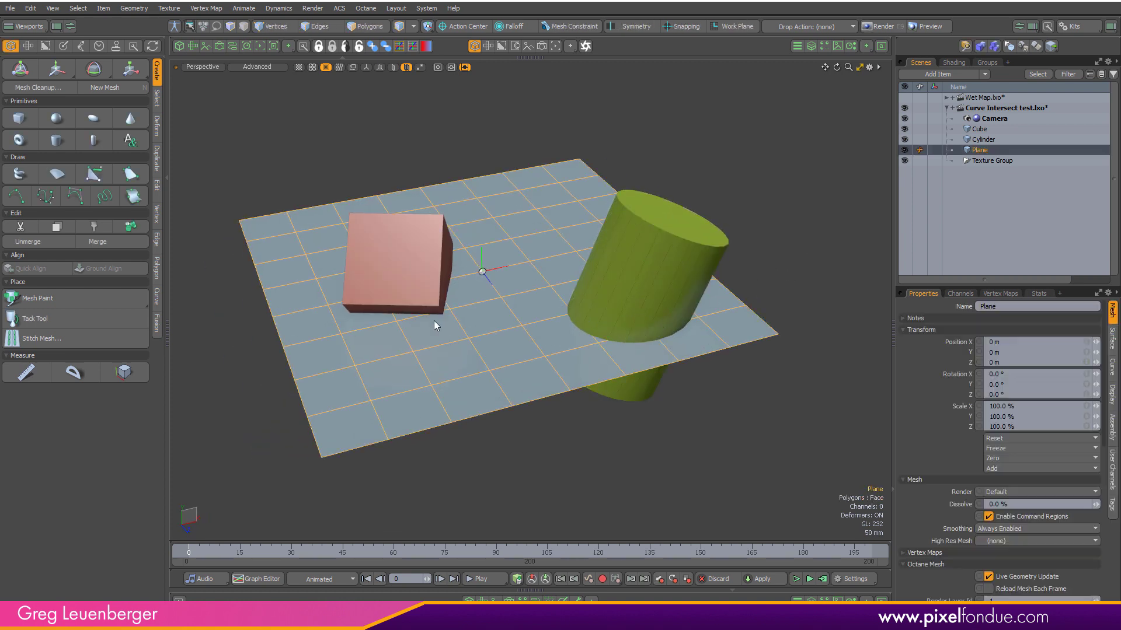
pyautogui.click(415, 289)
pyautogui.click(614, 315)
pyautogui.moveTo(644, 369)
pyautogui.keyDown('alt'); pyautogui.mouseDown()
pyautogui.moveTo(621, 377)
pyautogui.moveTo(630, 383)
pyautogui.mouseUp(); pyautogui.keyUp('alt')
# Add a new mesh item named "Merged Curves" and place it above the Texture Group.
pyautogui.click(993, 189)
pyautogui.press('n')
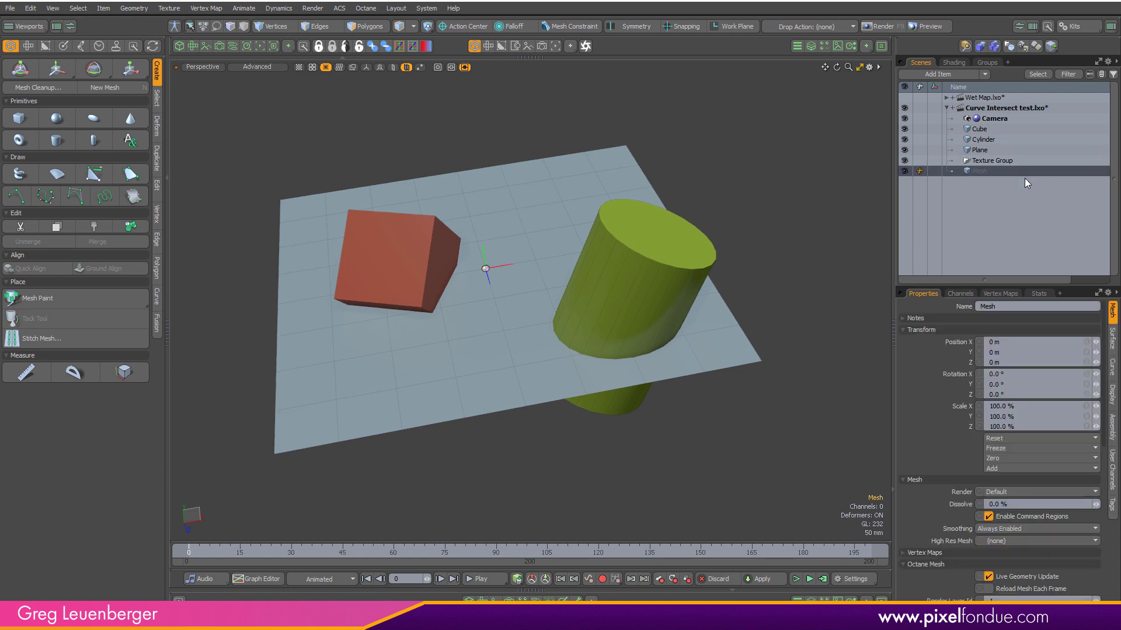
pyautogui.click(912, 74)
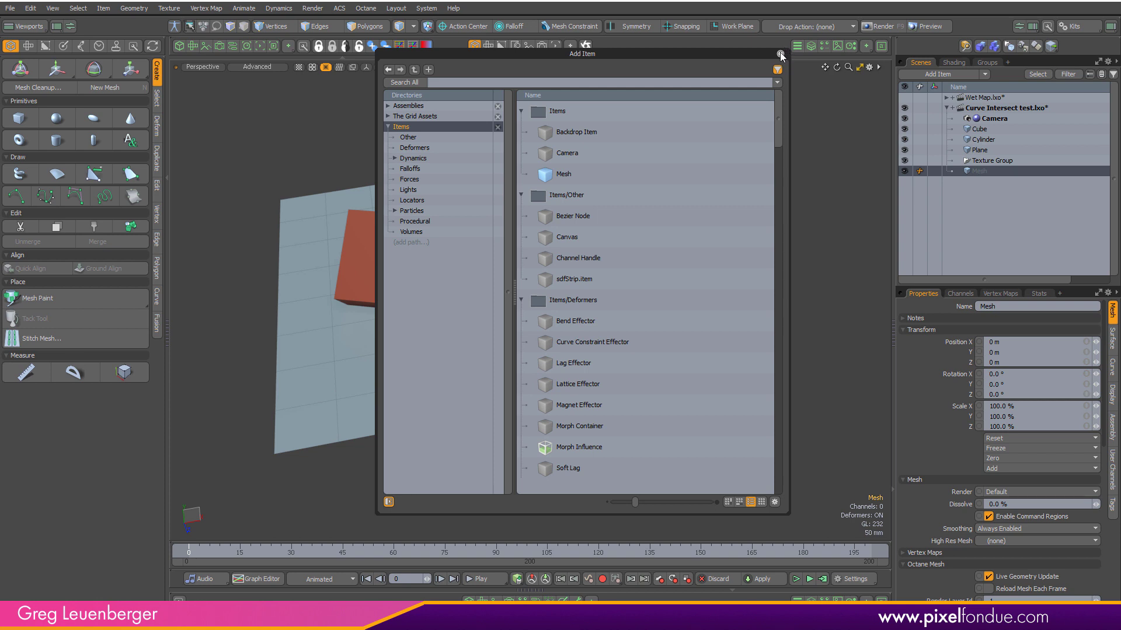
pyautogui.click(780, 53)
pyautogui.doubleClick(975, 171)
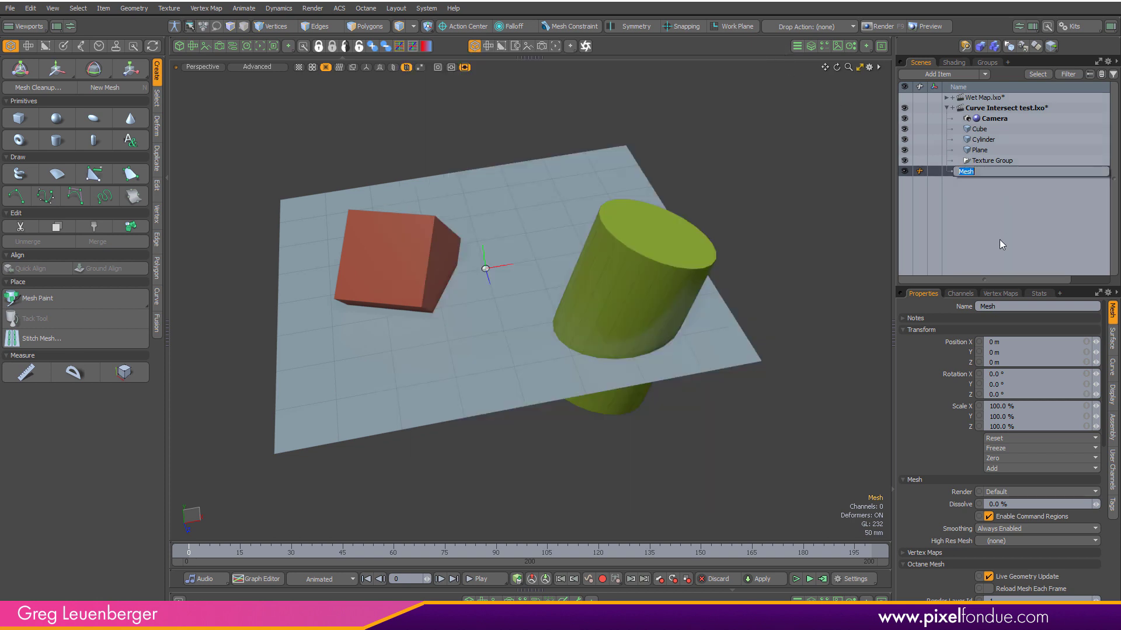
pyautogui.write('Merged Curves')
pyautogui.press('Return')
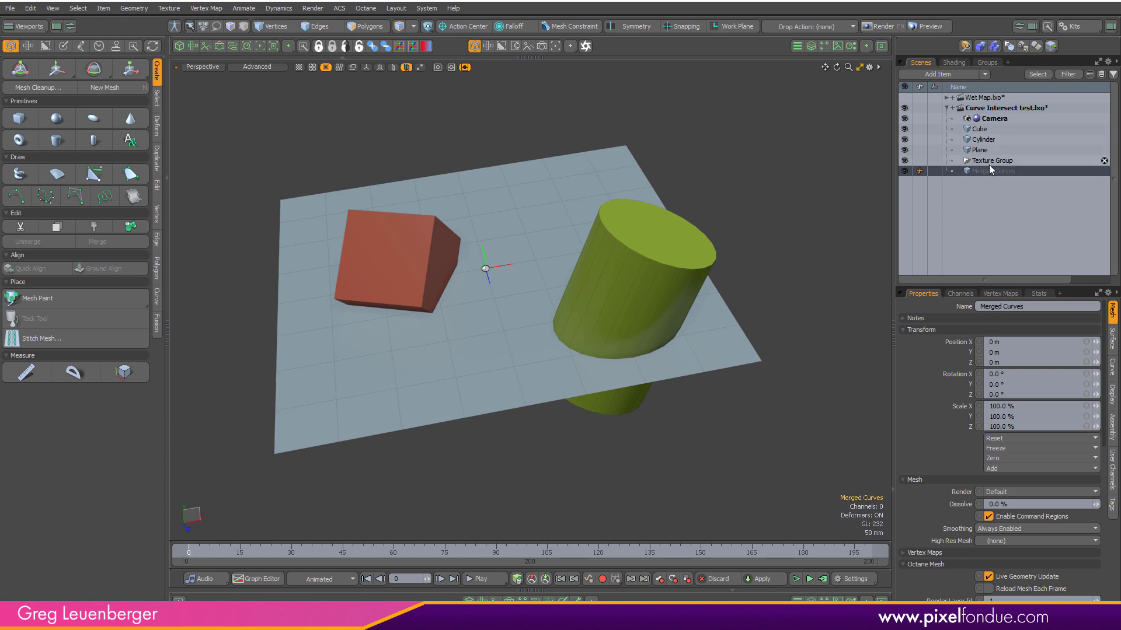
pyautogui.moveTo(986, 170); pyautogui.dragTo(1008, 164)
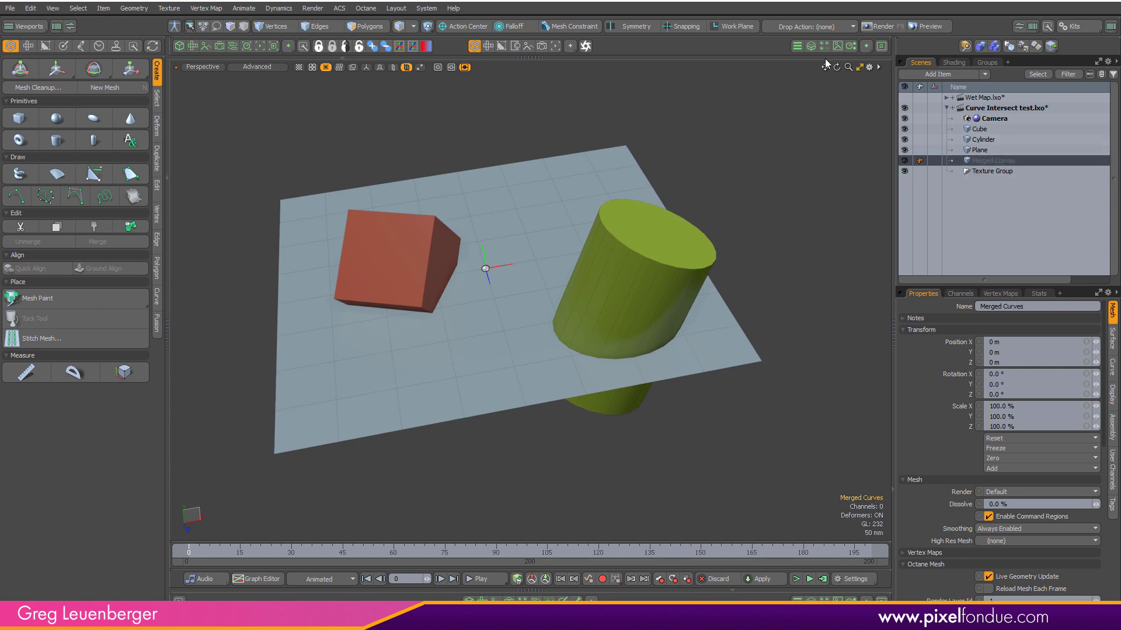
# Show the mesh operator stack and add a Merge Meshes operator to the Merged Curves item.
pyautogui.click(810, 47)
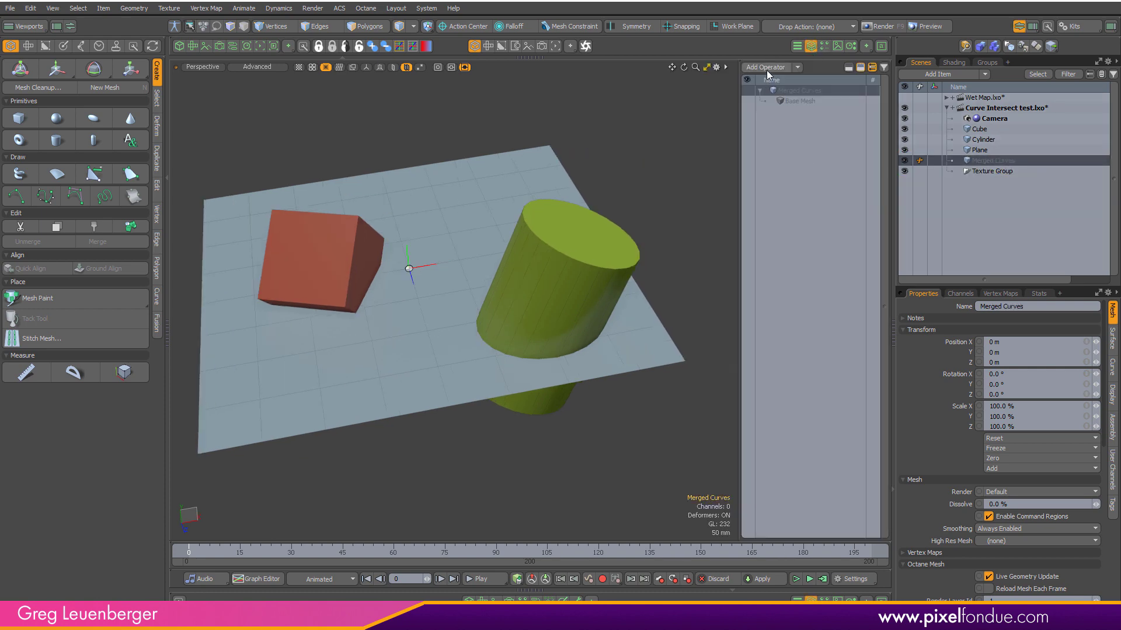
pyautogui.click(773, 69)
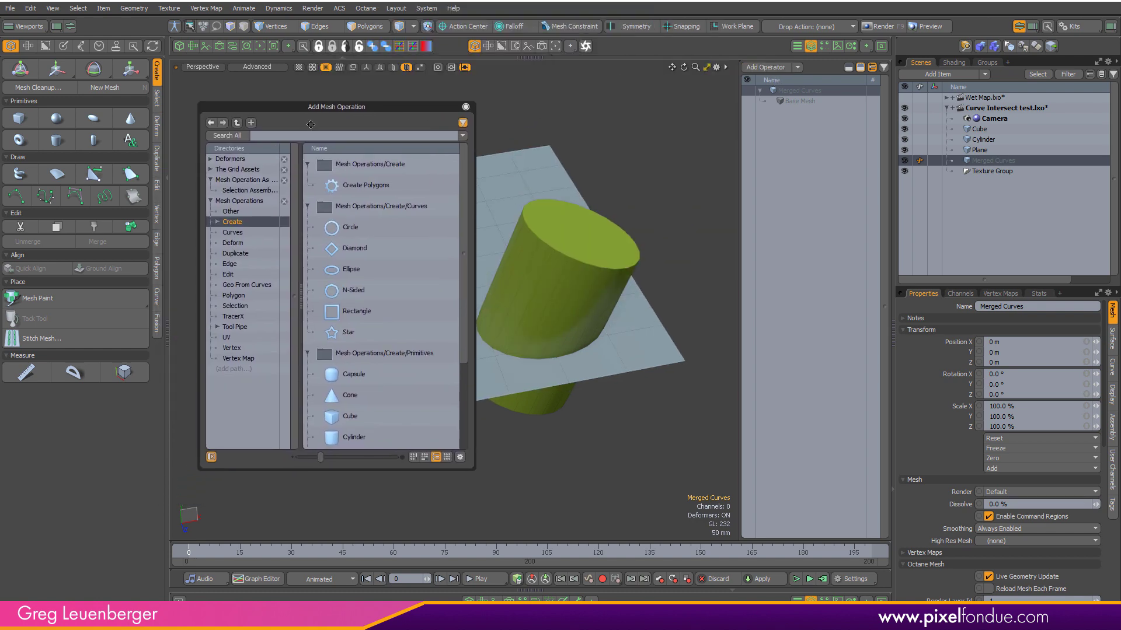
pyautogui.write('merge')
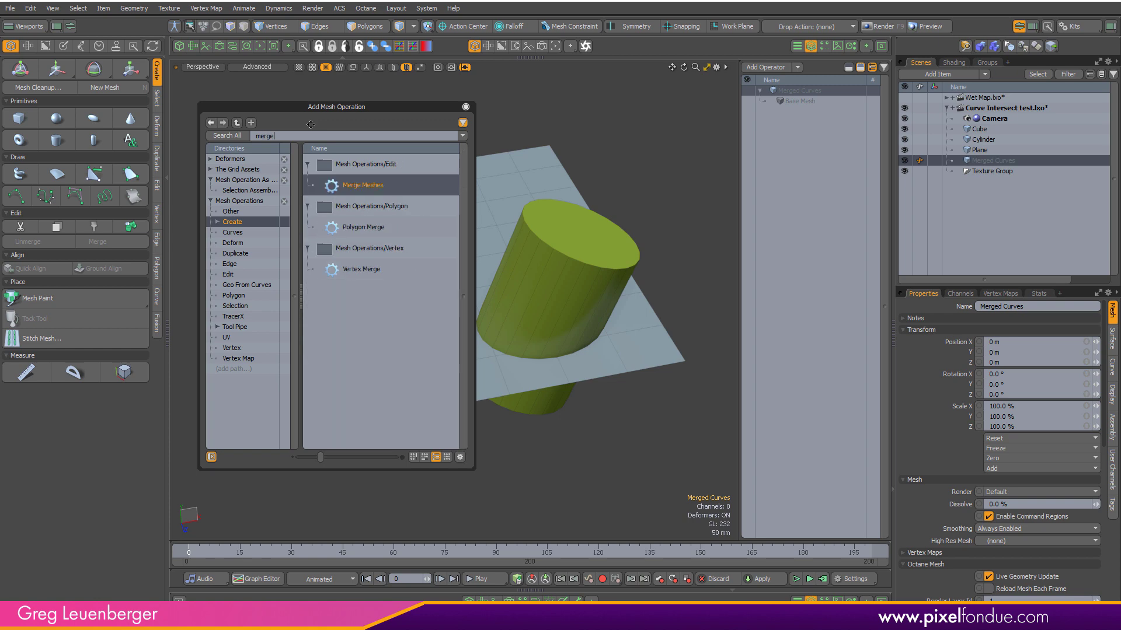
pyautogui.press('Return')
# Add the existing Cube and Cylinder meshes as sources of the Merge Meshes operator.
pyautogui.click(767, 101)
pyautogui.click(802, 123)
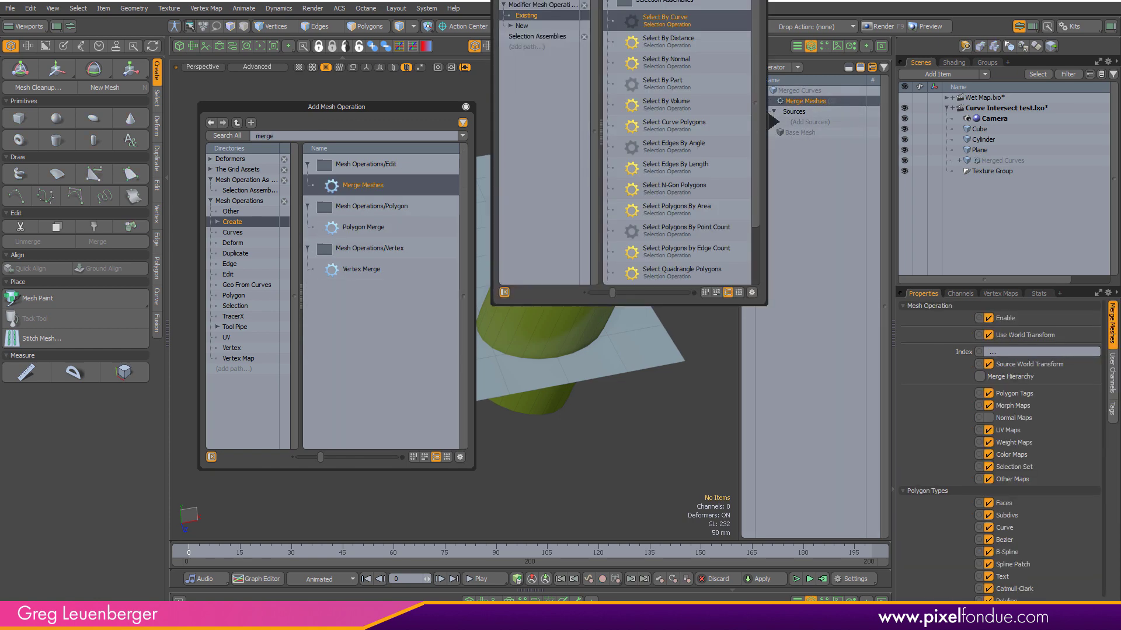
pyautogui.press('BackSpace')
pyautogui.press('BackSpace')
pyautogui.press('BackSpace')
pyautogui.click(653, 163)
pyautogui.keyDown('ctrl'); pyautogui.click(660, 183); pyautogui.keyUp('ctrl')
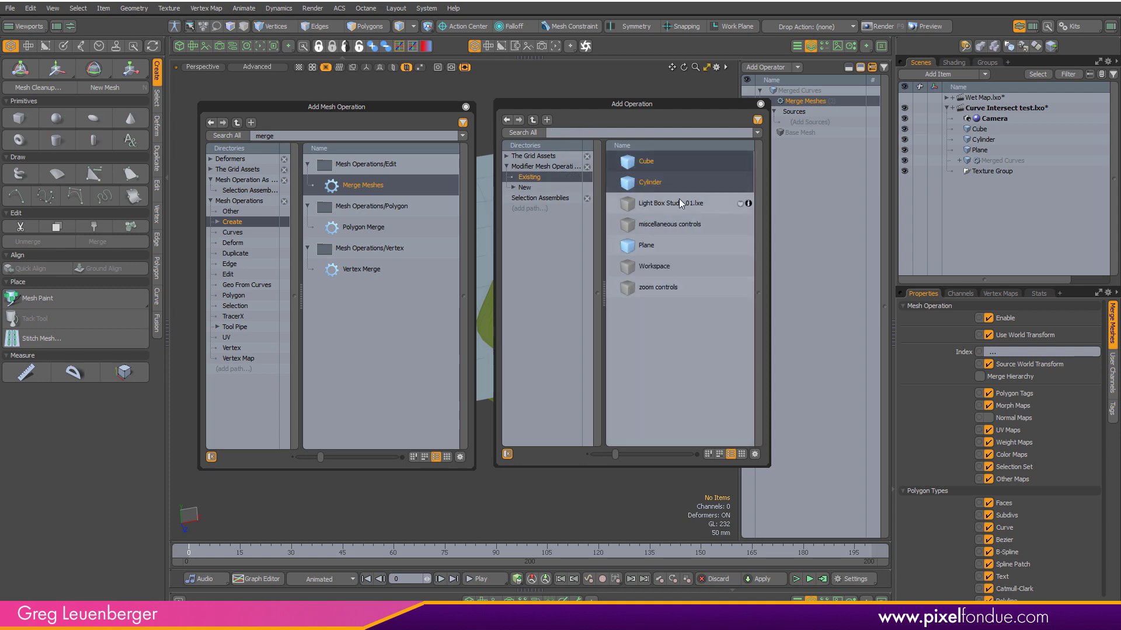
pyautogui.moveTo(648, 182); pyautogui.dragTo(821, 126)
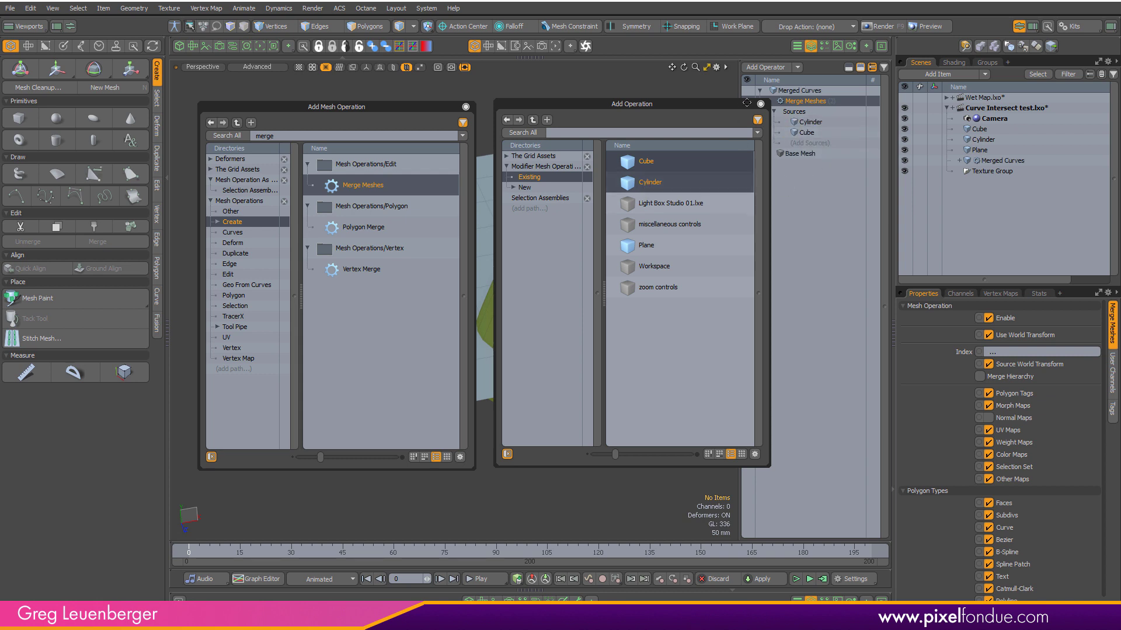
pyautogui.click(760, 104)
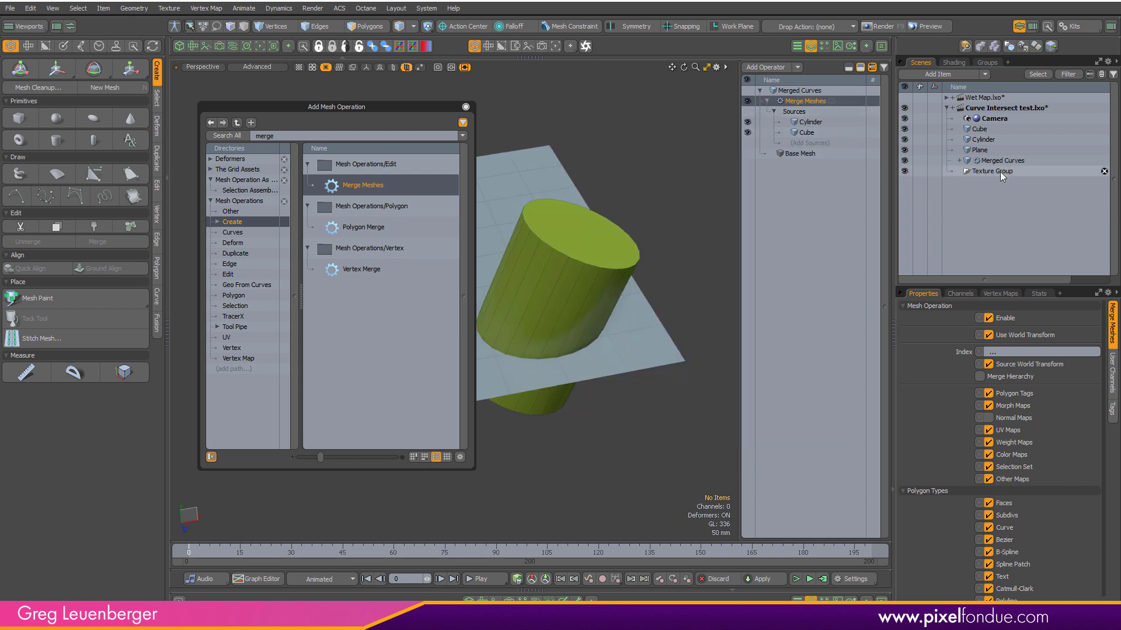
# Select the Merged Curves item and hide the inactive meshes to view it alone in the viewport.
pyautogui.click(995, 163)
pyautogui.keyDown('alt'); pyautogui.keyDown('shift'); pyautogui.moveTo(641, 230); pyautogui.dragTo(699, 226); pyautogui.keyUp('shift'); pyautogui.keyUp('alt')
pyautogui.moveTo(364, 107); pyautogui.dragTo(131, 132)
pyautogui.keyDown('alt'); pyautogui.keyDown('shift'); pyautogui.moveTo(583, 173); pyautogui.dragTo(627, 166); pyautogui.keyUp('shift'); pyautogui.keyUp('alt')
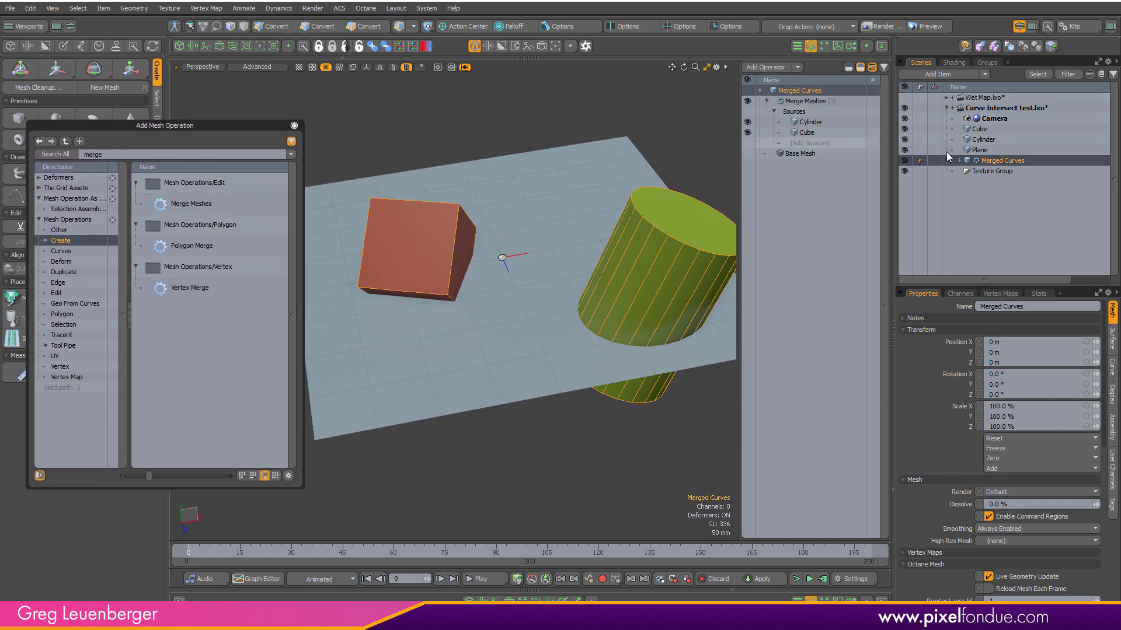
pyautogui.keyDown('alt'); pyautogui.keyDown('shift'); pyautogui.moveTo(601, 202); pyautogui.dragTo(576, 192); pyautogui.keyUp('shift'); pyautogui.keyUp('alt')
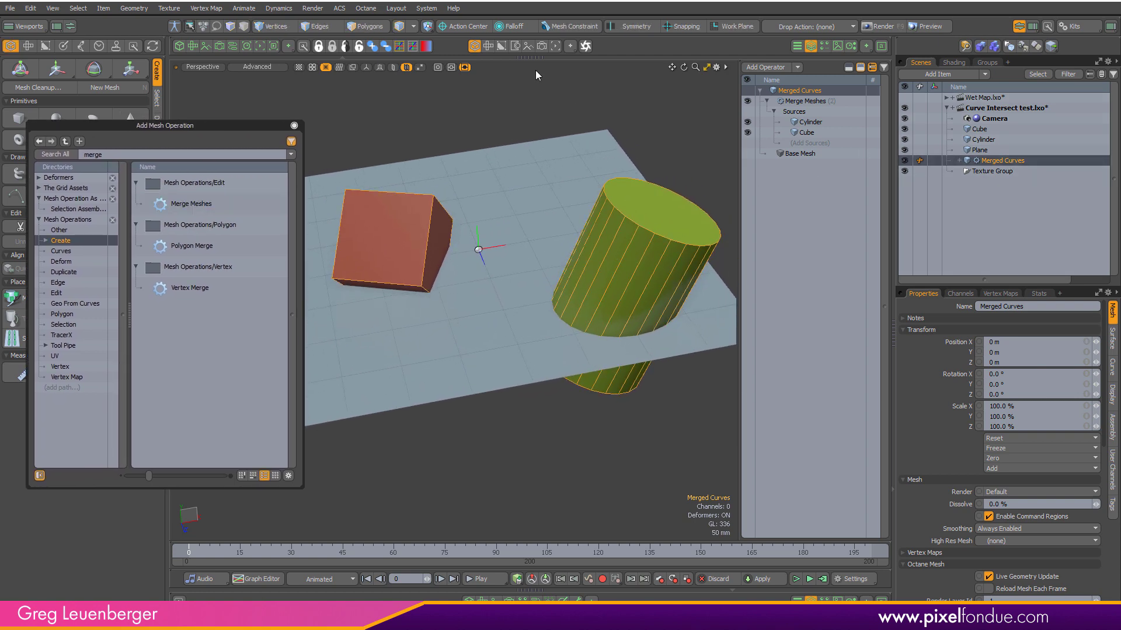
pyautogui.click(406, 67)
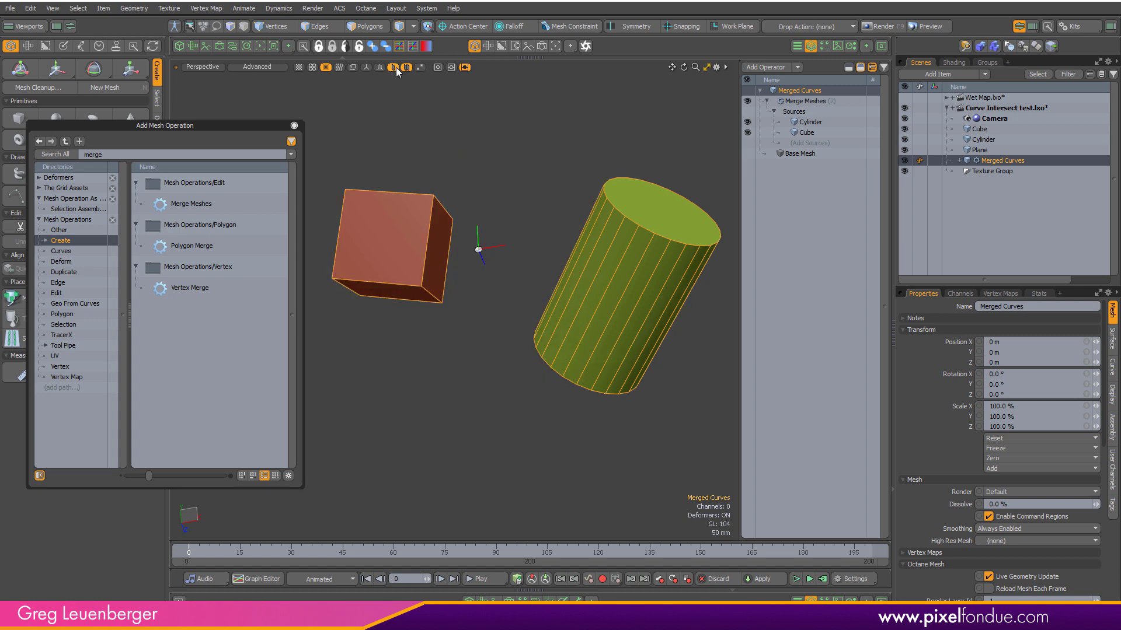
pyautogui.keyDown('alt'); pyautogui.moveTo(491, 159); pyautogui.dragTo(541, 309); pyautogui.keyUp('alt')
# Examine the merged geometry by selecting polygons on the cylinder and the cube, and clear the selection.
pyautogui.press('3')
pyautogui.click(614, 296)
pyautogui.click(397, 272)
pyautogui.doubleClick(645, 283)
pyautogui.doubleClick(415, 267)
pyautogui.click(532, 186)
pyautogui.keyDown('alt'); pyautogui.moveTo(532, 186); pyautogui.dragTo(541, 239); pyautogui.keyUp('alt')
pyautogui.keyDown('alt'); pyautogui.moveTo(455, 402); pyautogui.dragTo(465, 393); pyautogui.keyUp('alt')
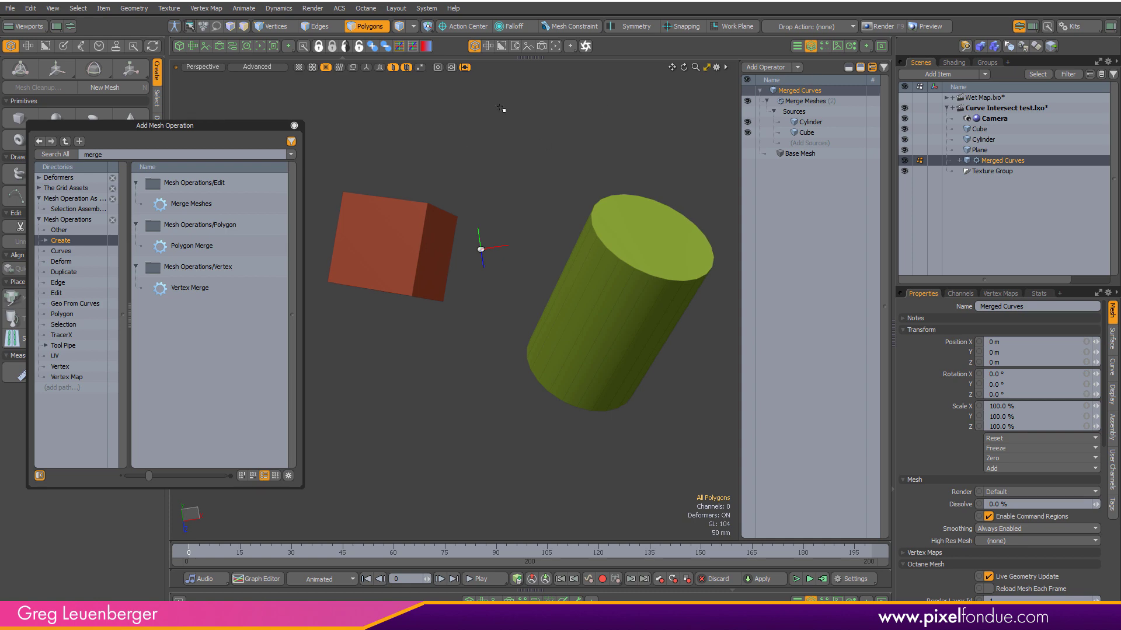
# Collapse the Merge Meshes operator and search the available mesh operations for "solid".
pyautogui.click(766, 101)
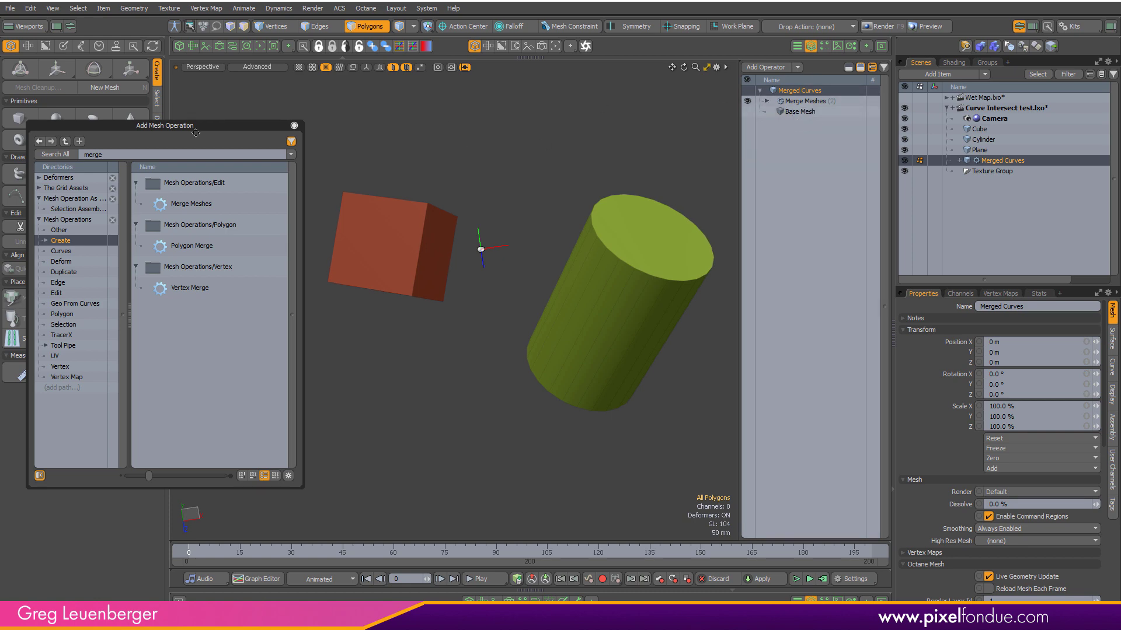
pyautogui.moveTo(227, 124); pyautogui.dragTo(266, 121)
pyautogui.click(79, 151)
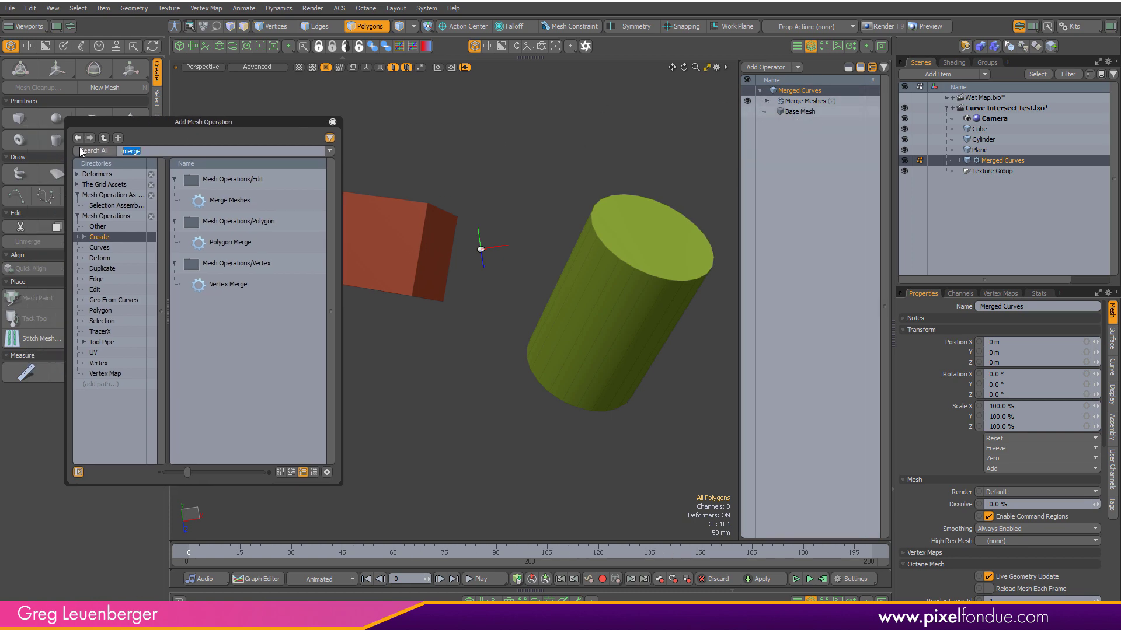
pyautogui.write('soi')
pyautogui.press('BackSpace')
pyautogui.write('lid')
pyautogui.press('Return')
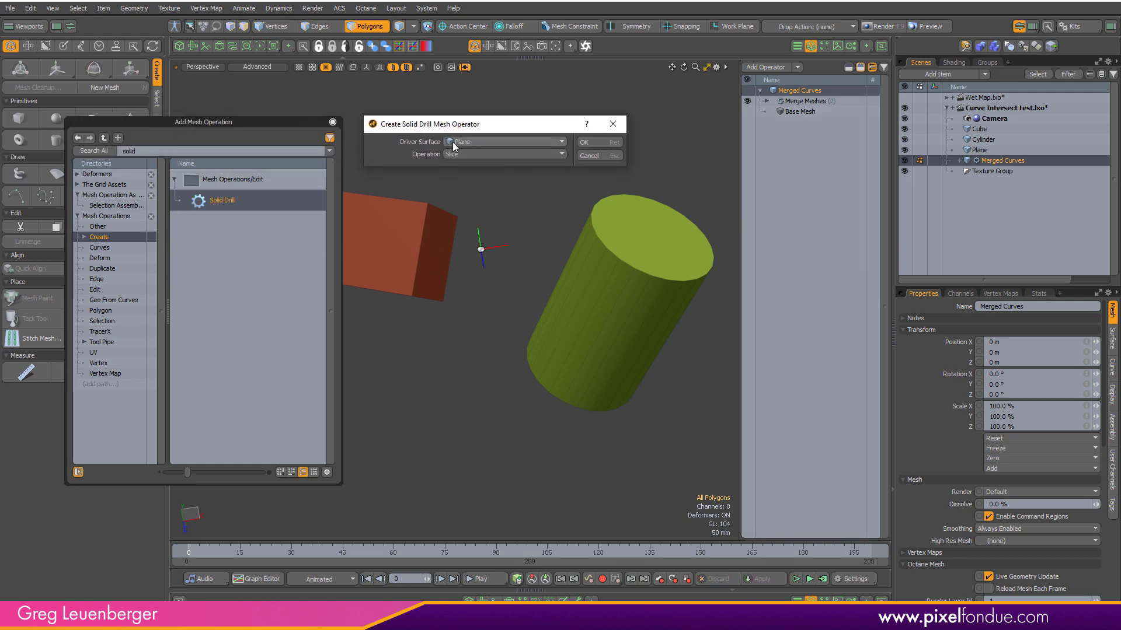
pyautogui.click(478, 141)
pyautogui.click(481, 139)
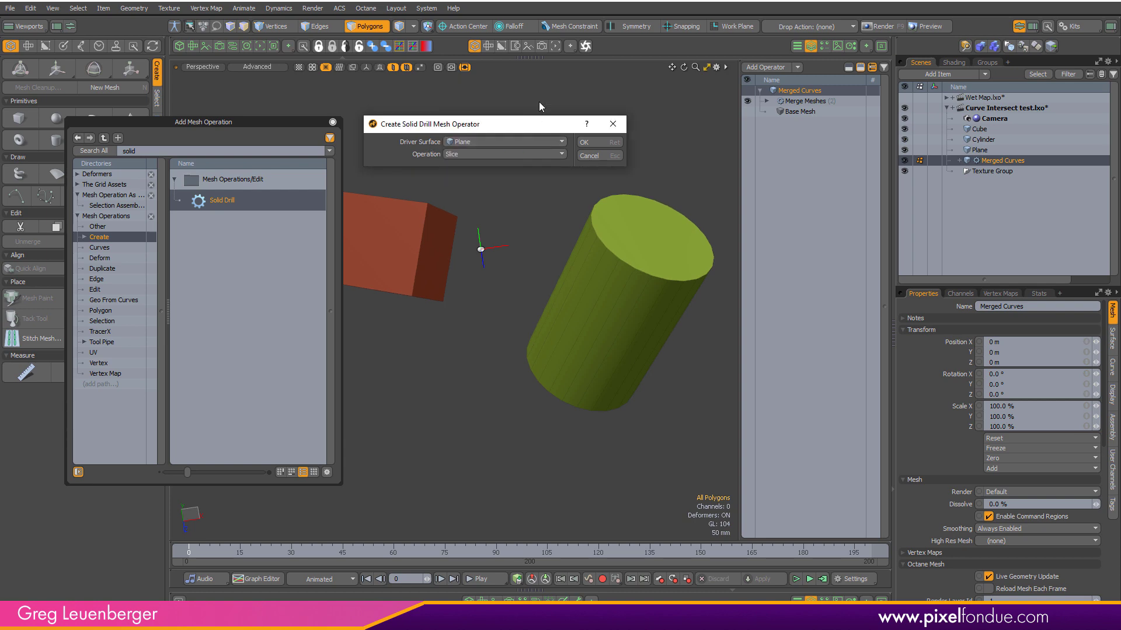
pyautogui.click(591, 155)
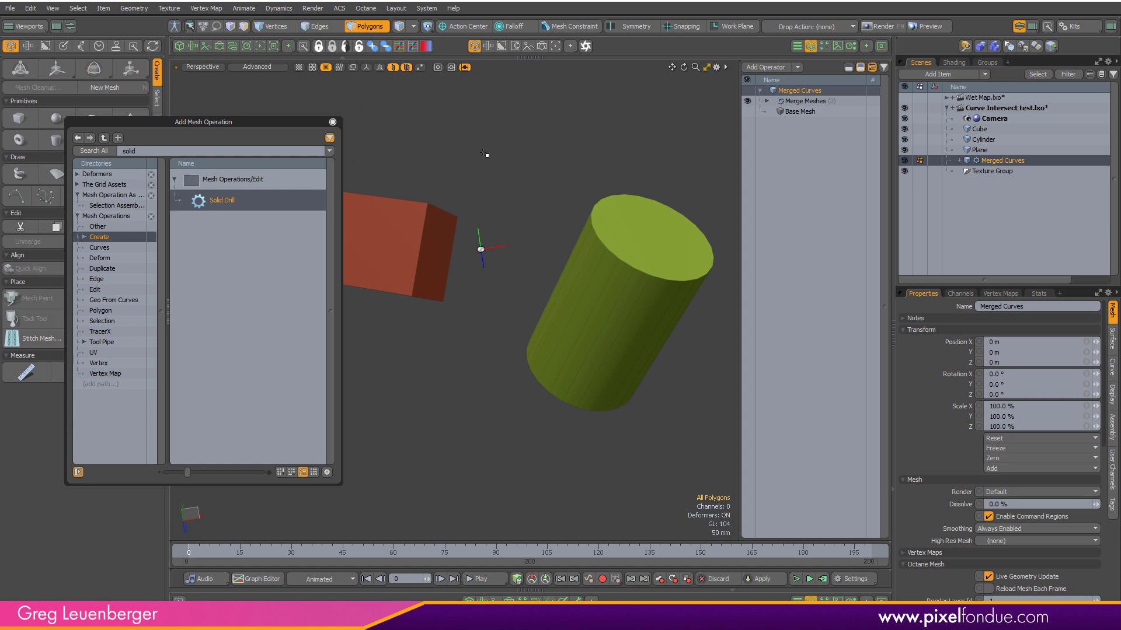
# Show the inactive meshes in the viewport again.
pyautogui.click(392, 67)
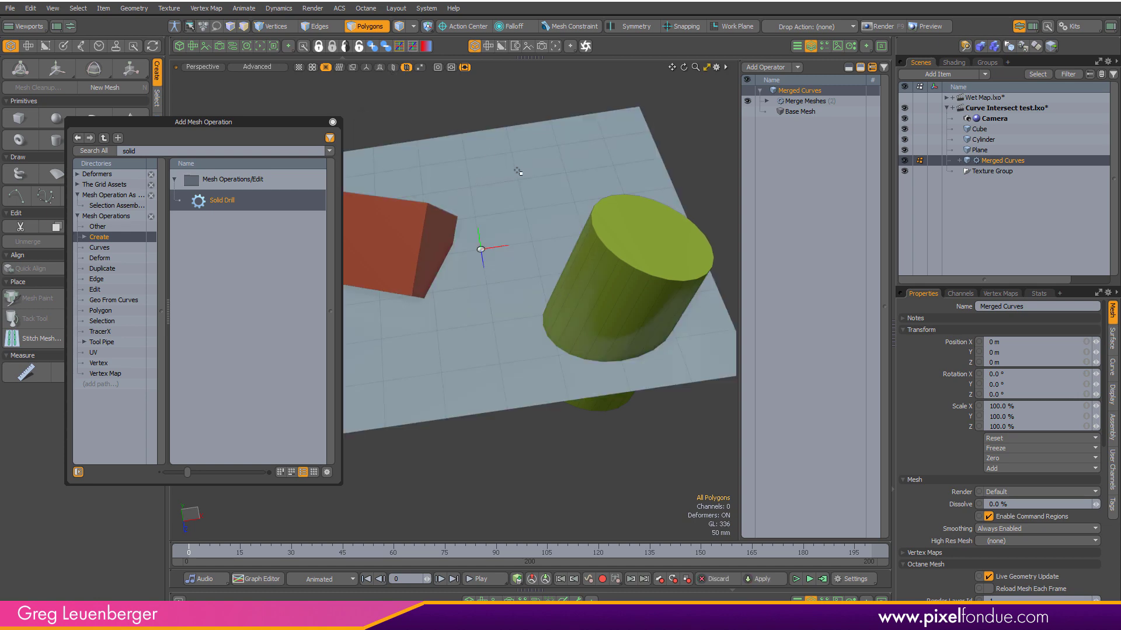
# Add a Solid Drill mesh operation to Merged Curves with Plane as the driver surface and Slice as the operation.
pyautogui.doubleClick(219, 200)
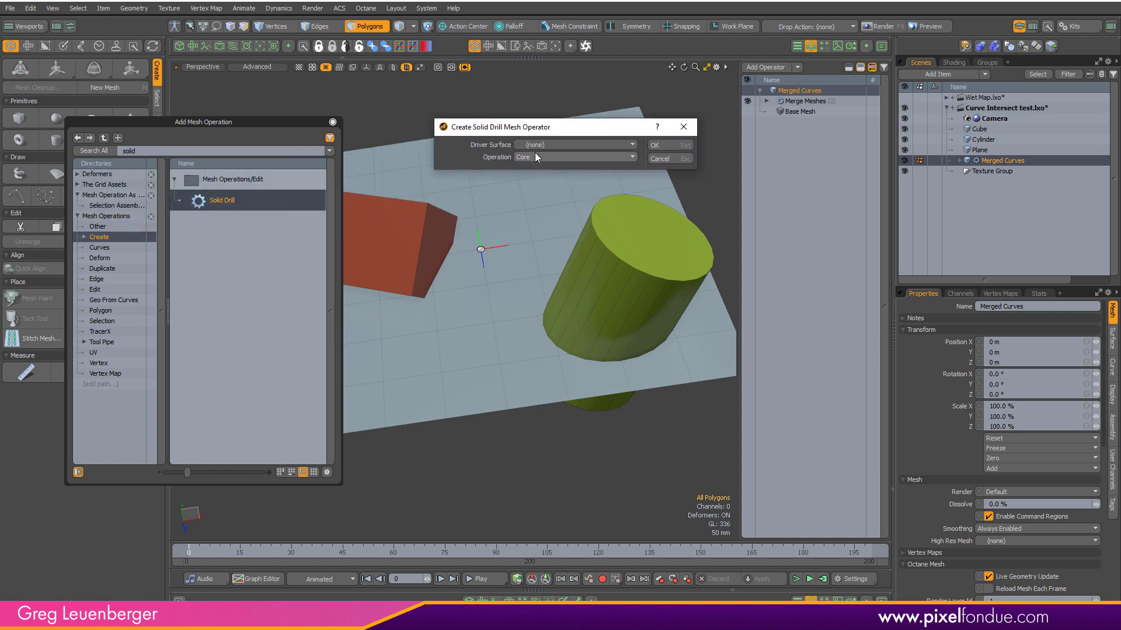
pyautogui.click(537, 146)
pyautogui.click(544, 177)
pyautogui.click(549, 156)
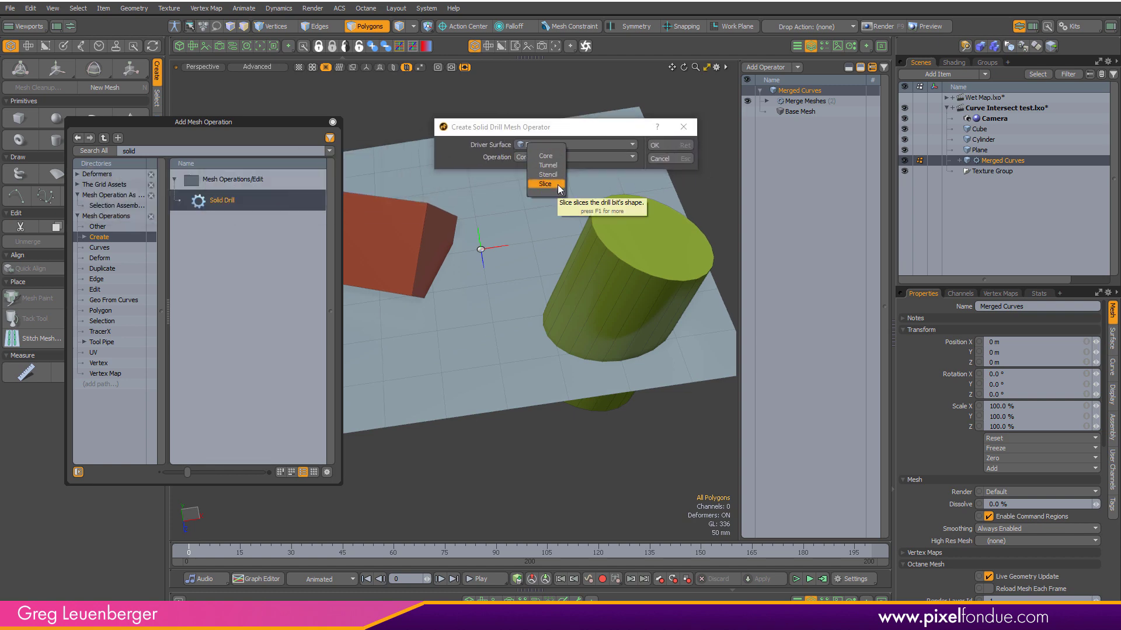
pyautogui.click(558, 185)
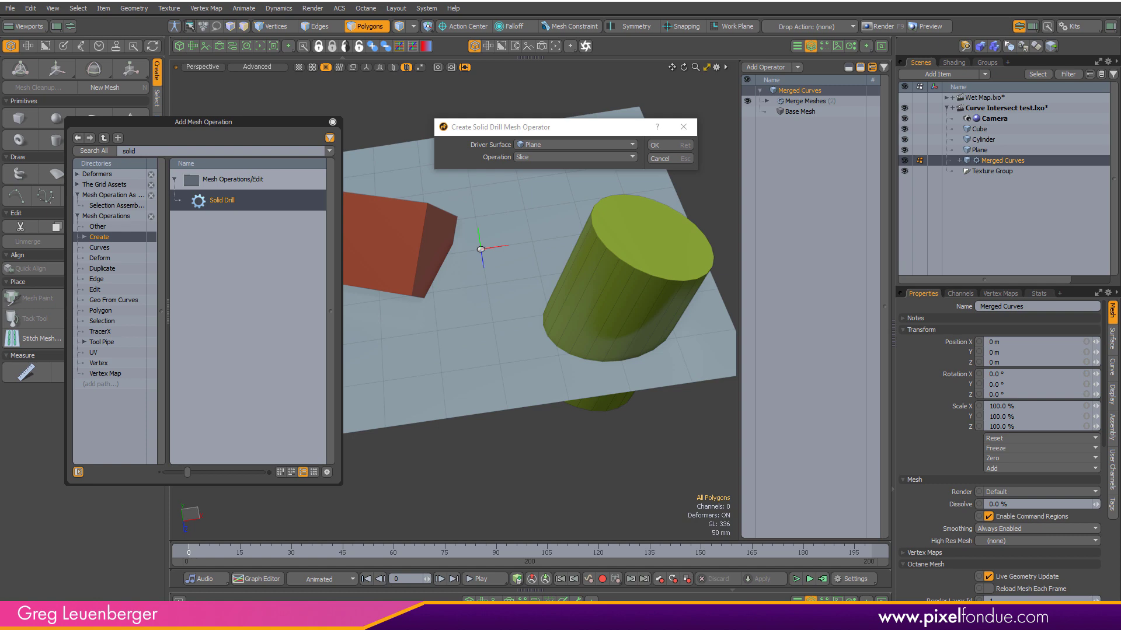
pyautogui.click(674, 146)
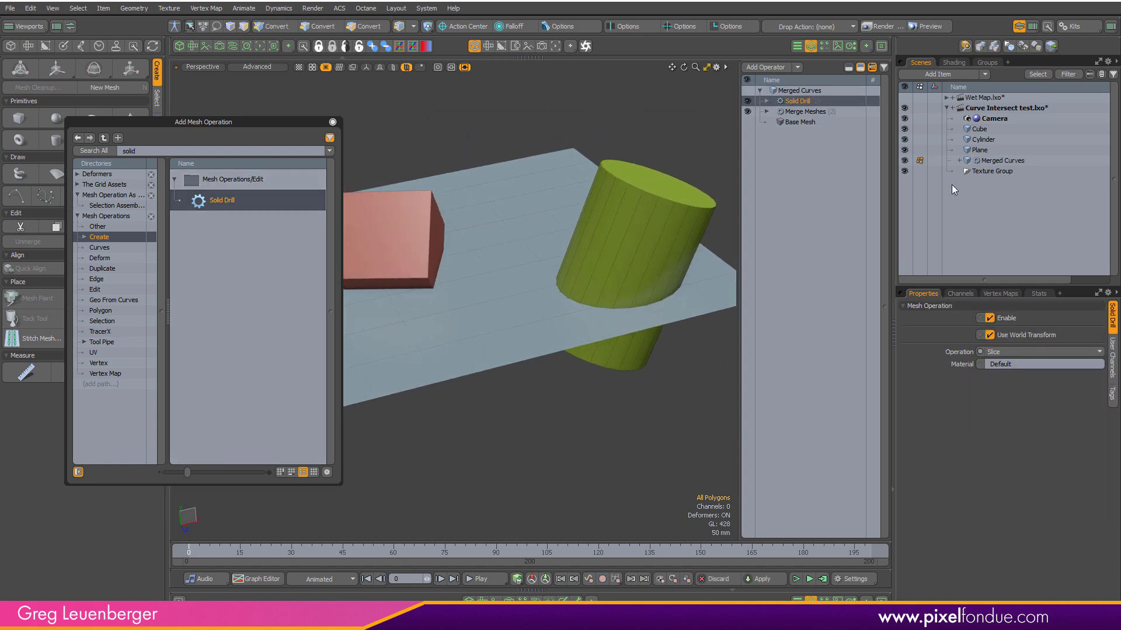
# View Merged Curves without the inactive meshes and select the sliced edge loops around the cylinder and the cube.
pyautogui.click(998, 161)
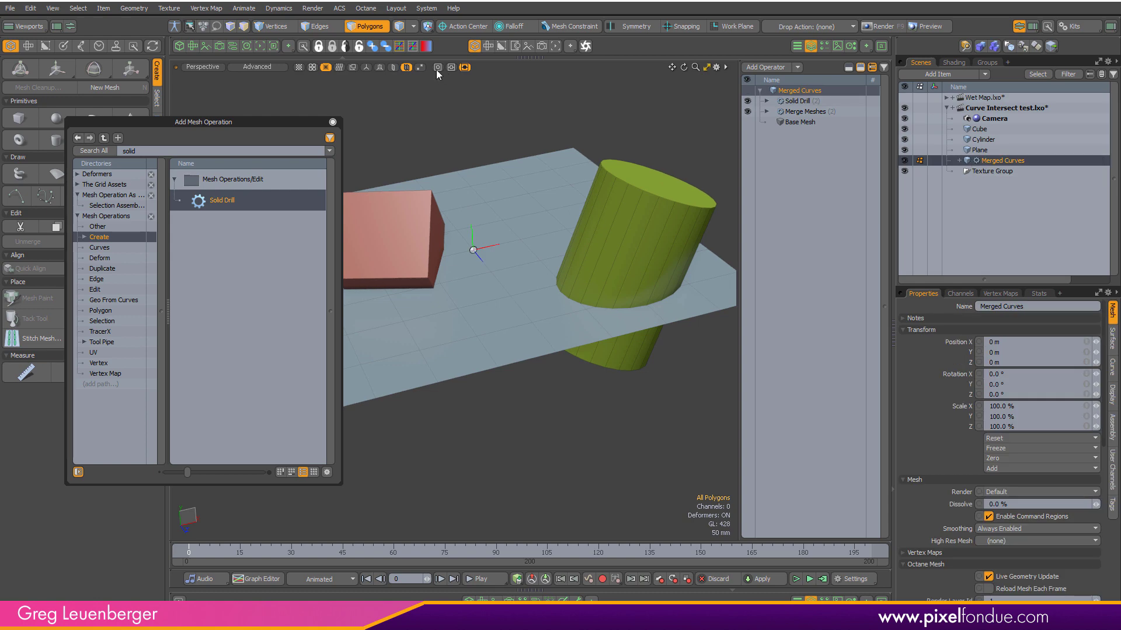
pyautogui.click(393, 68)
pyautogui.keyDown('alt'); pyautogui.moveTo(545, 180); pyautogui.dragTo(625, 269); pyautogui.keyUp('alt')
pyautogui.press('2')
pyautogui.click(636, 277)
pyautogui.doubleClick(636, 277)
pyautogui.keyDown('alt'); pyautogui.keyDown('shift'); pyautogui.moveTo(472, 265); pyautogui.dragTo(565, 264); pyautogui.keyUp('shift'); pyautogui.keyUp('alt')
pyautogui.keyDown('shift'); pyautogui.doubleClick(417, 272); pyautogui.keyUp('shift')
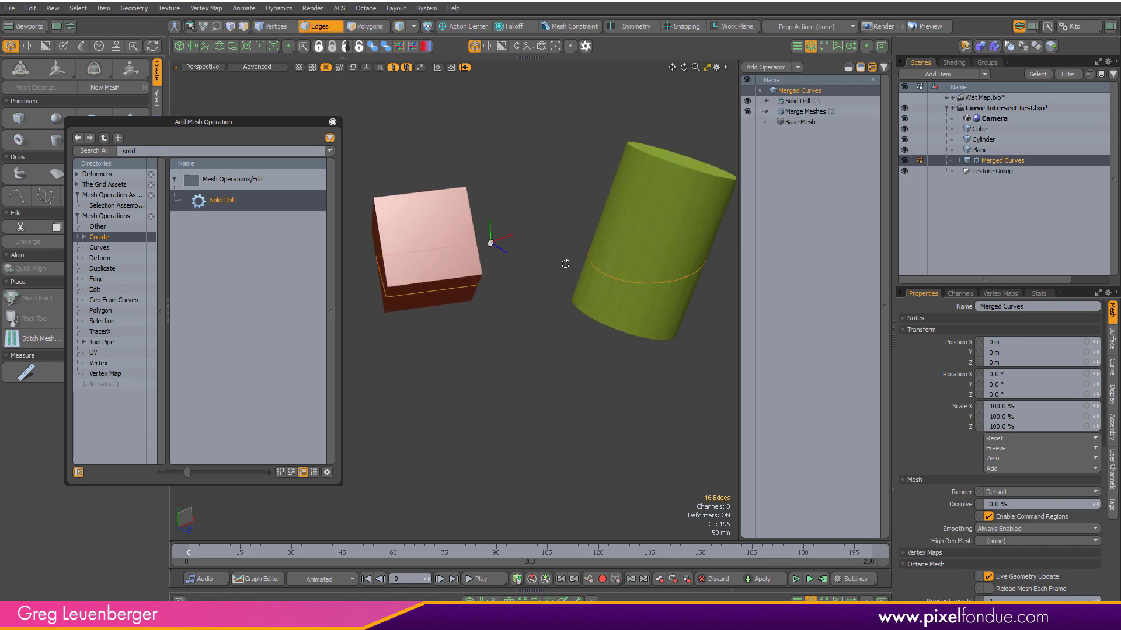
# Search the mesh operations for "edges" and add an Edges to Curves operation to Merged Curves.
pyautogui.moveTo(139, 150); pyautogui.dragTo(105, 151)
pyautogui.write('edges')
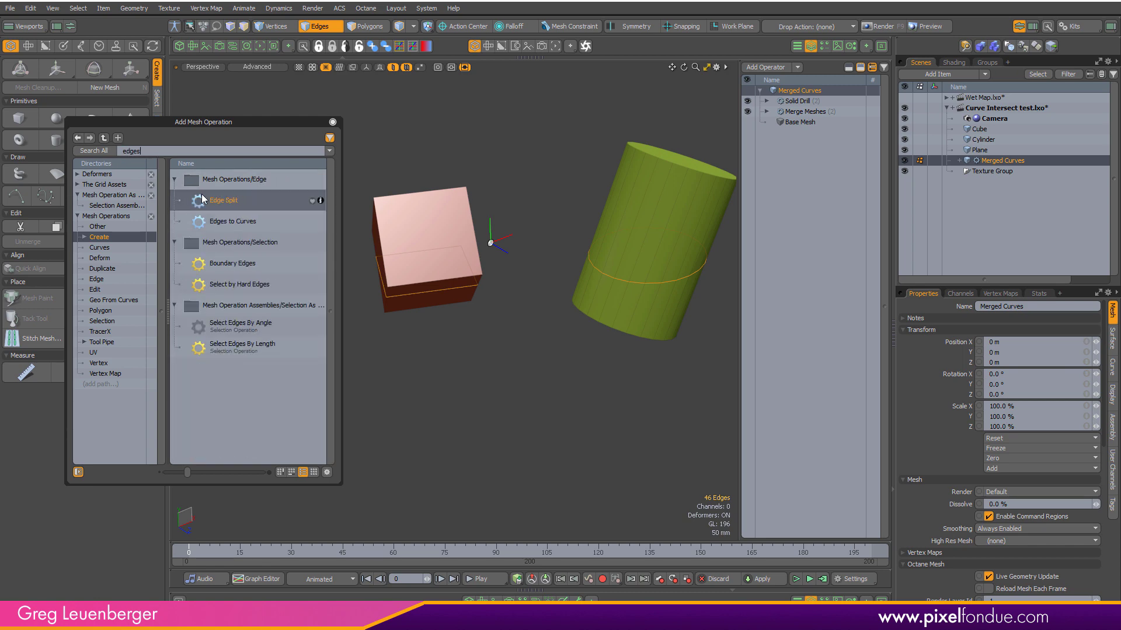
pyautogui.doubleClick(225, 223)
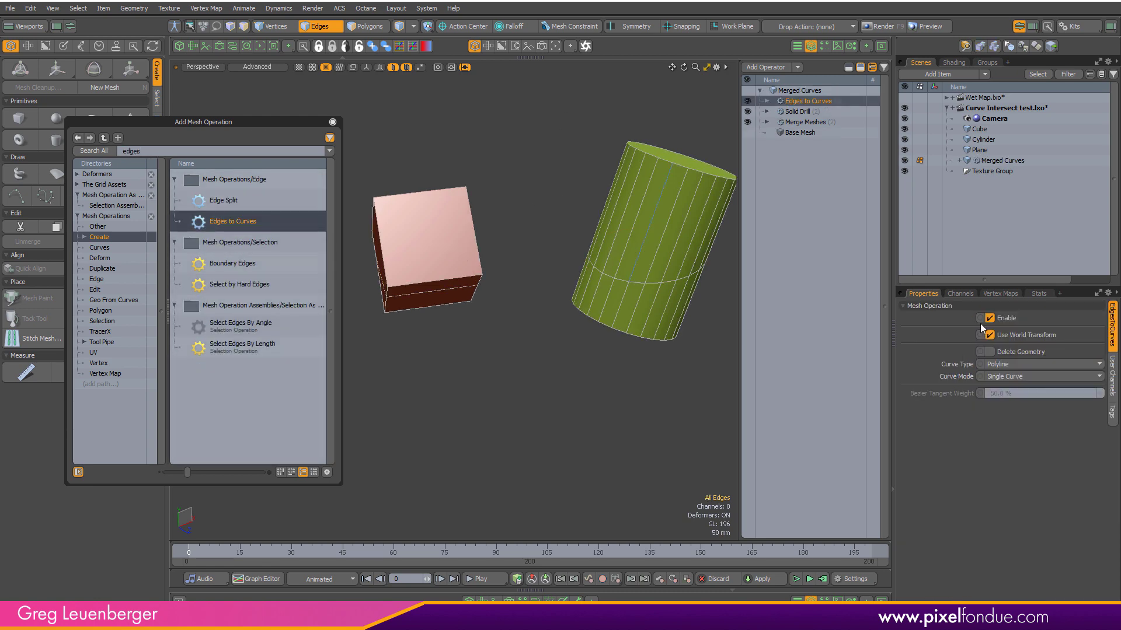
# Try Spline Curve as the Edges to Curves curve type, and set it back to Polyline.
pyautogui.click(1014, 365)
pyautogui.click(1019, 374)
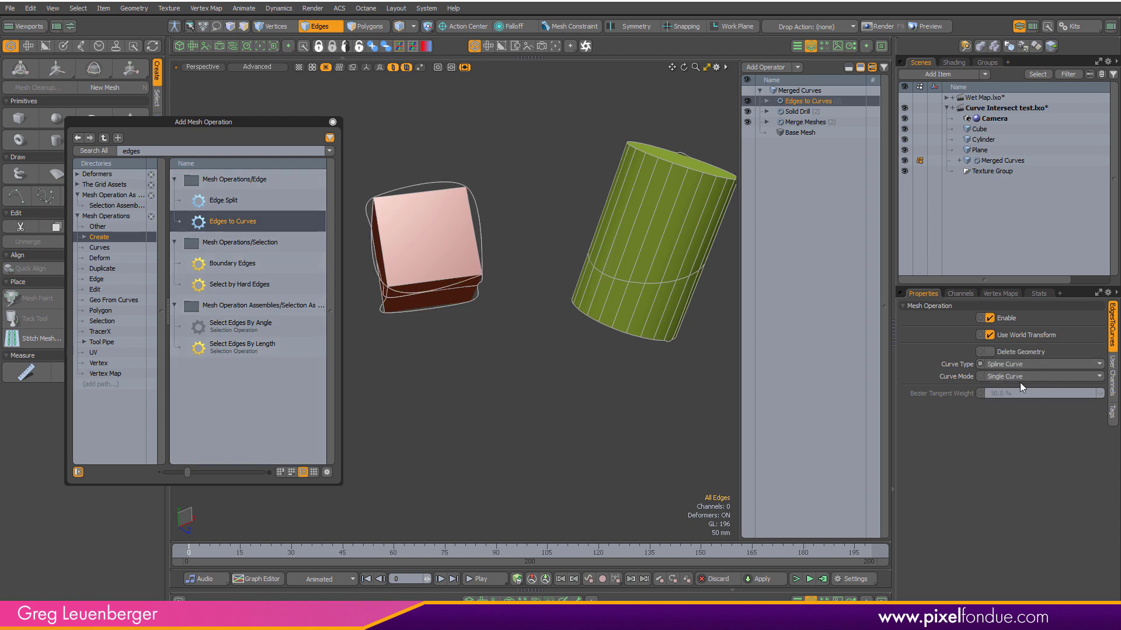
pyautogui.keyDown('alt'); pyautogui.moveTo(601, 268); pyautogui.dragTo(468, 268); pyautogui.keyUp('alt')
pyautogui.click(1000, 365)
pyautogui.click(1003, 359)
# Add a new Select by Previous Operation selection to the Edges to Curves operator.
pyautogui.keyDown('alt'); pyautogui.moveTo(513, 304); pyautogui.dragTo(560, 257); pyautogui.keyUp('alt')
pyautogui.click(767, 102)
pyautogui.click(773, 111)
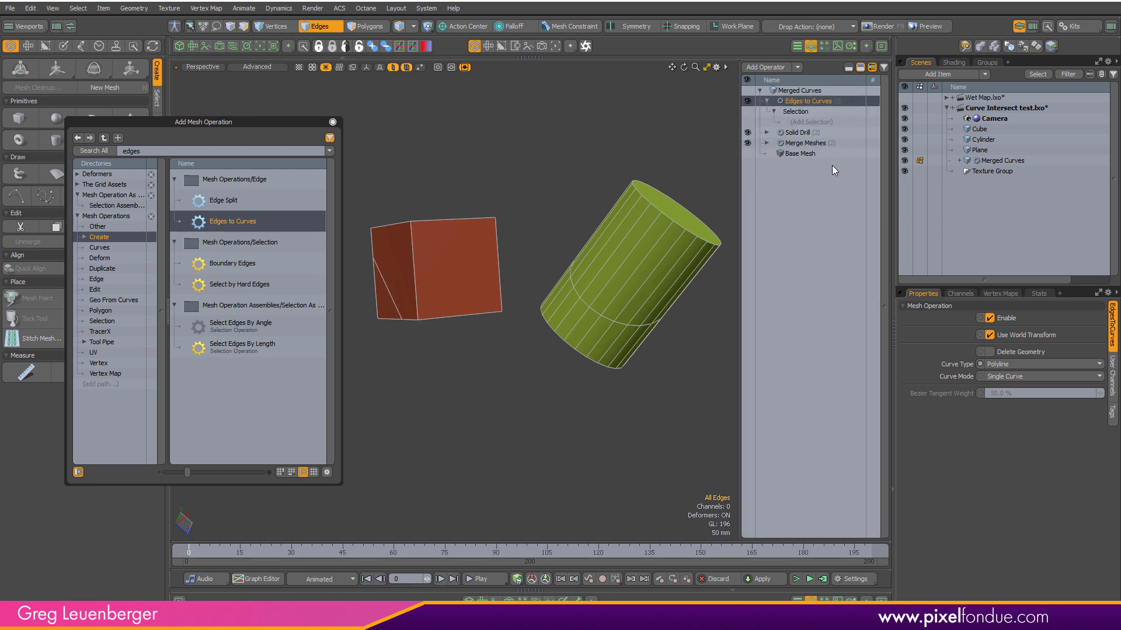
pyautogui.click(806, 123)
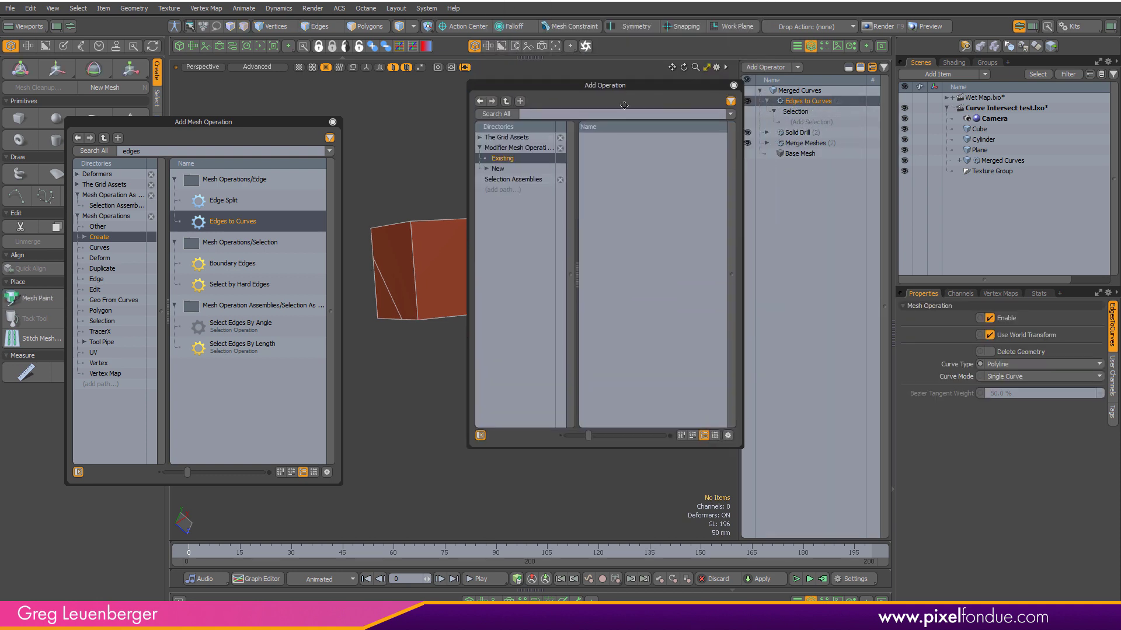
pyautogui.click(498, 168)
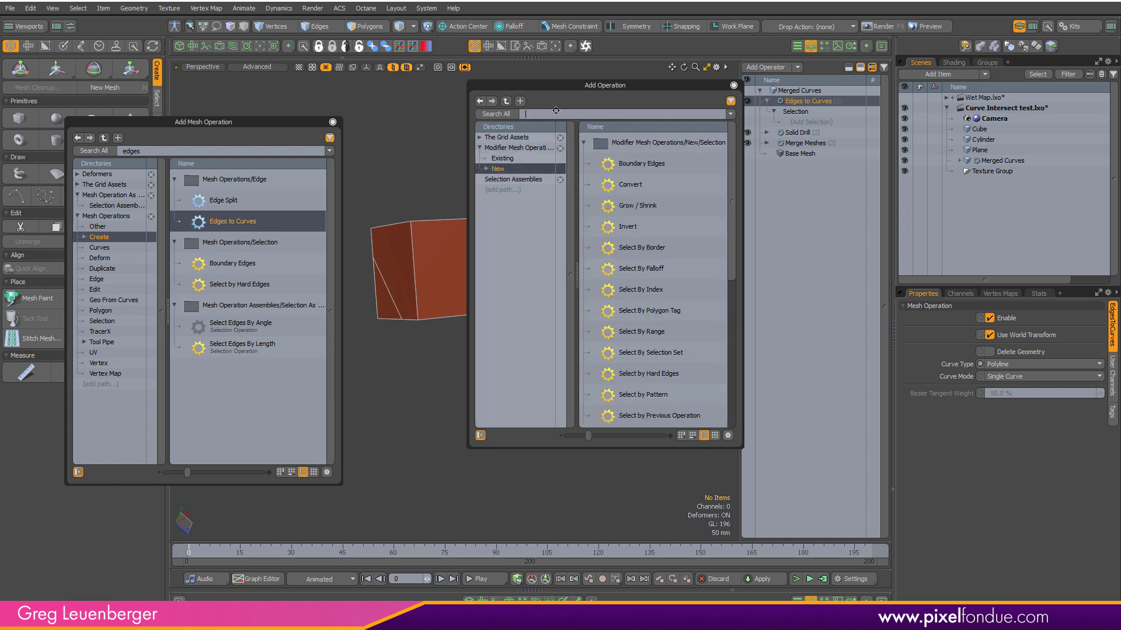
pyautogui.write('select by')
pyautogui.doubleClick(654, 332)
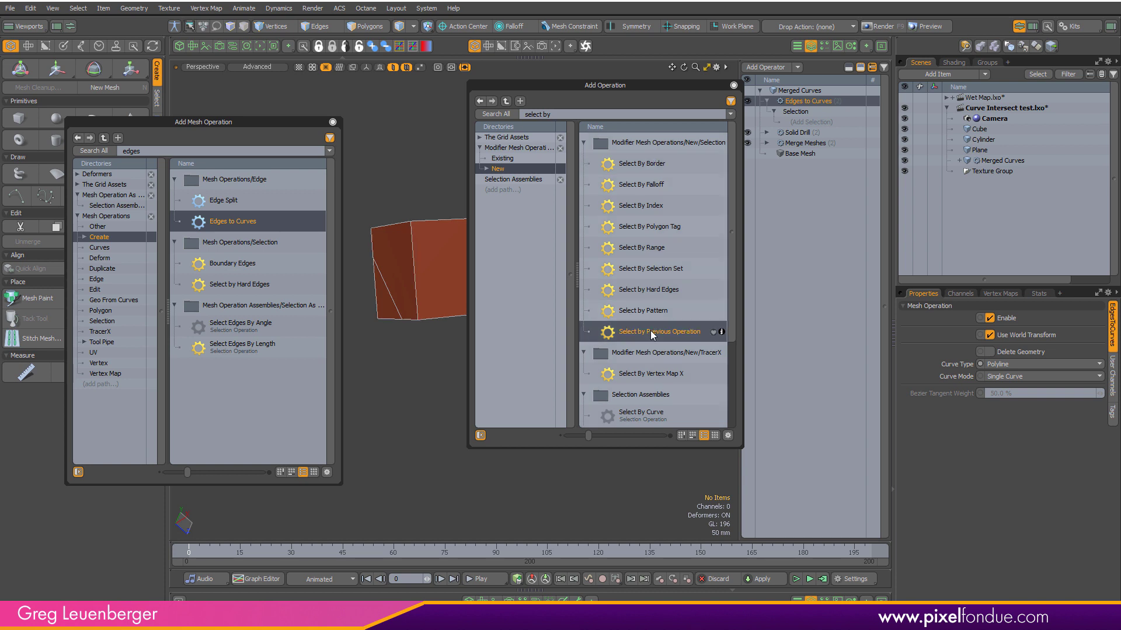
pyautogui.click(734, 86)
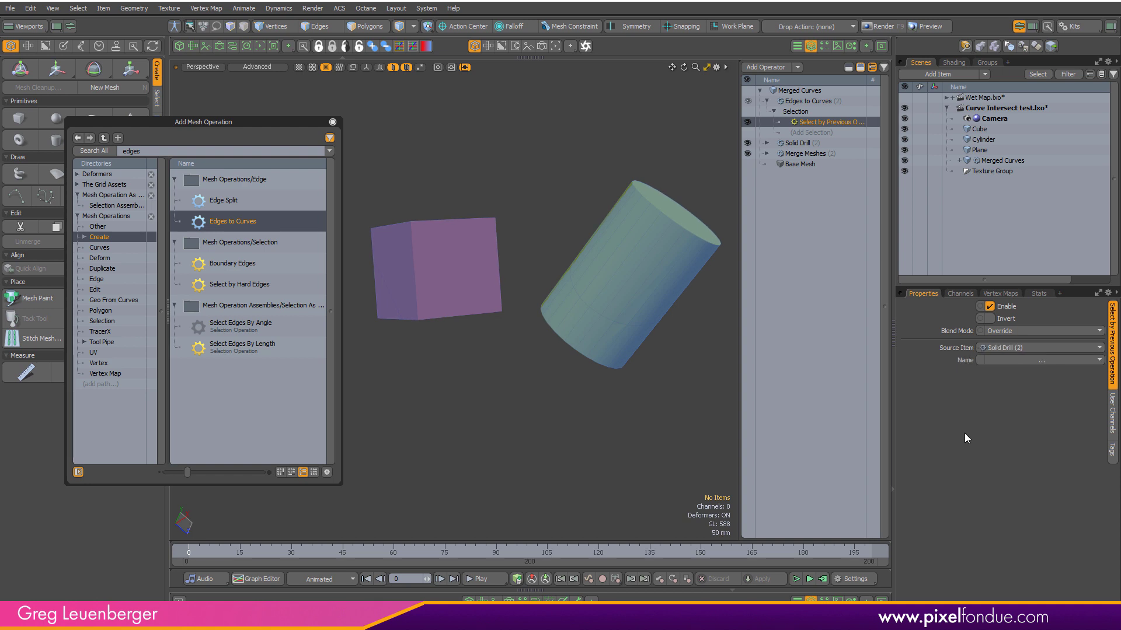
# Set the previous-operation selection's name to Intersecting Edges and inspect the selected loops on the cylinder and cube.
pyautogui.click(1013, 361)
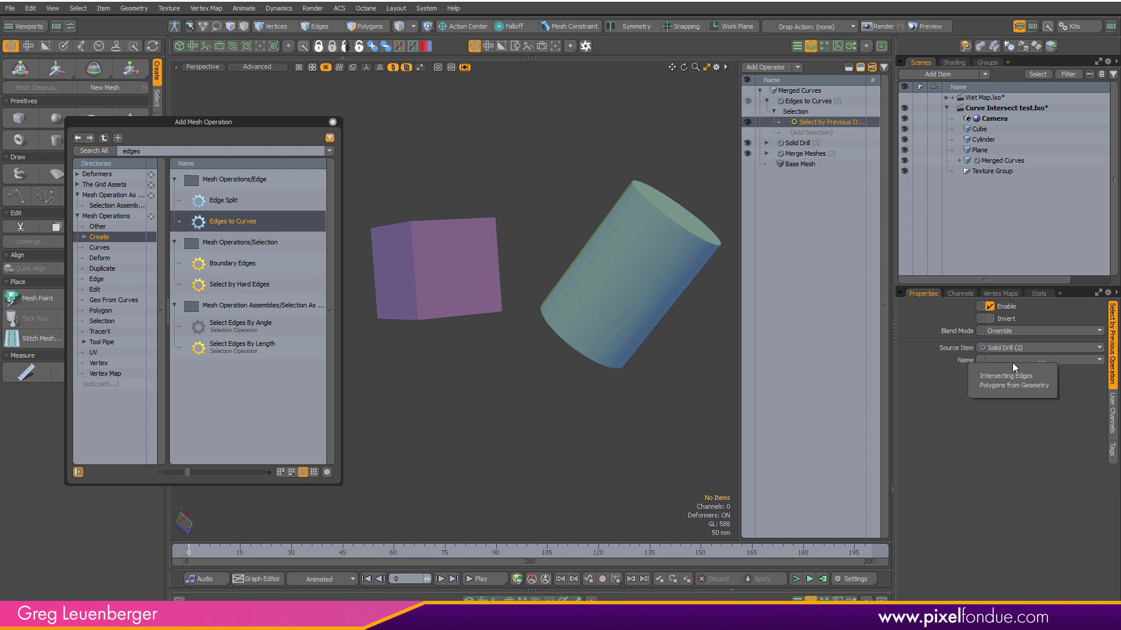
pyautogui.click(1014, 361)
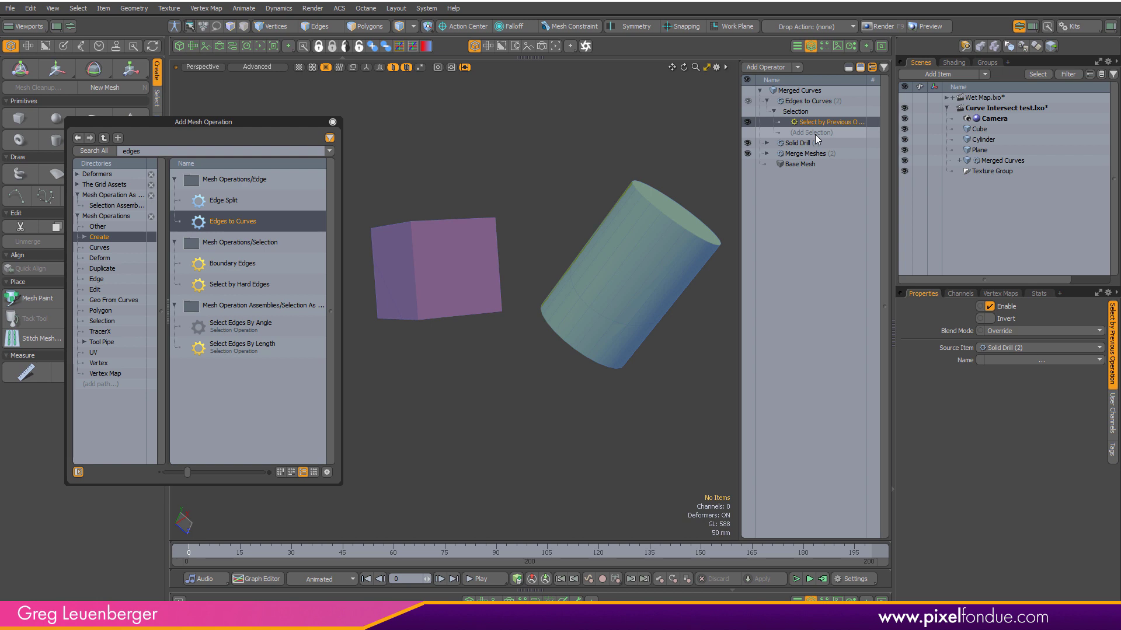
pyautogui.click(1021, 359)
pyautogui.click(1016, 372)
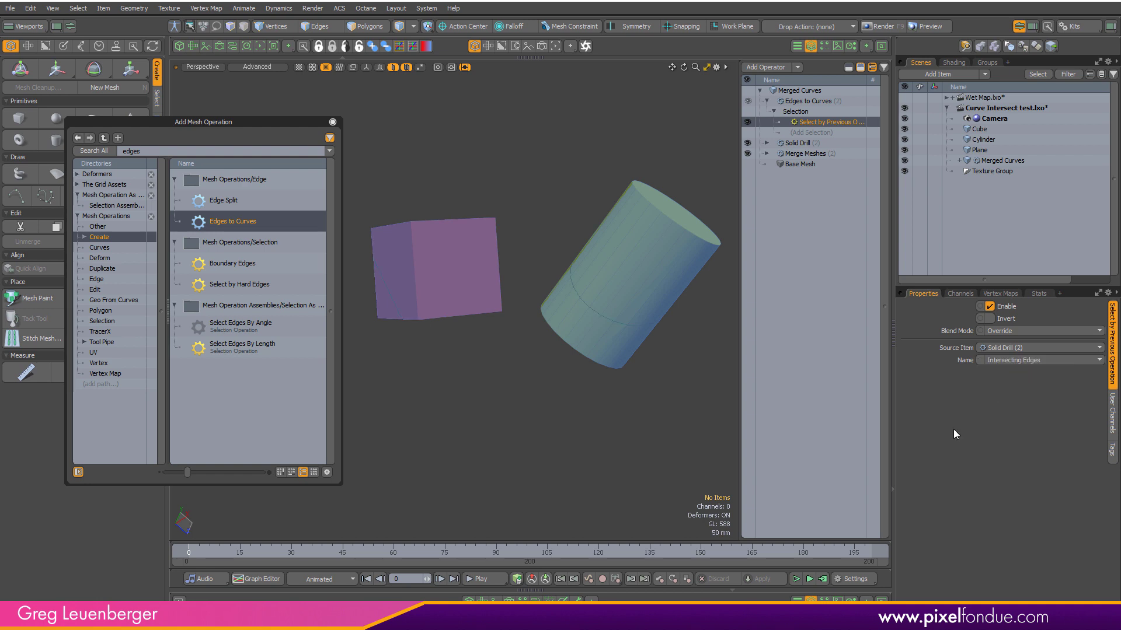
pyautogui.scroll(5, 622, 325)
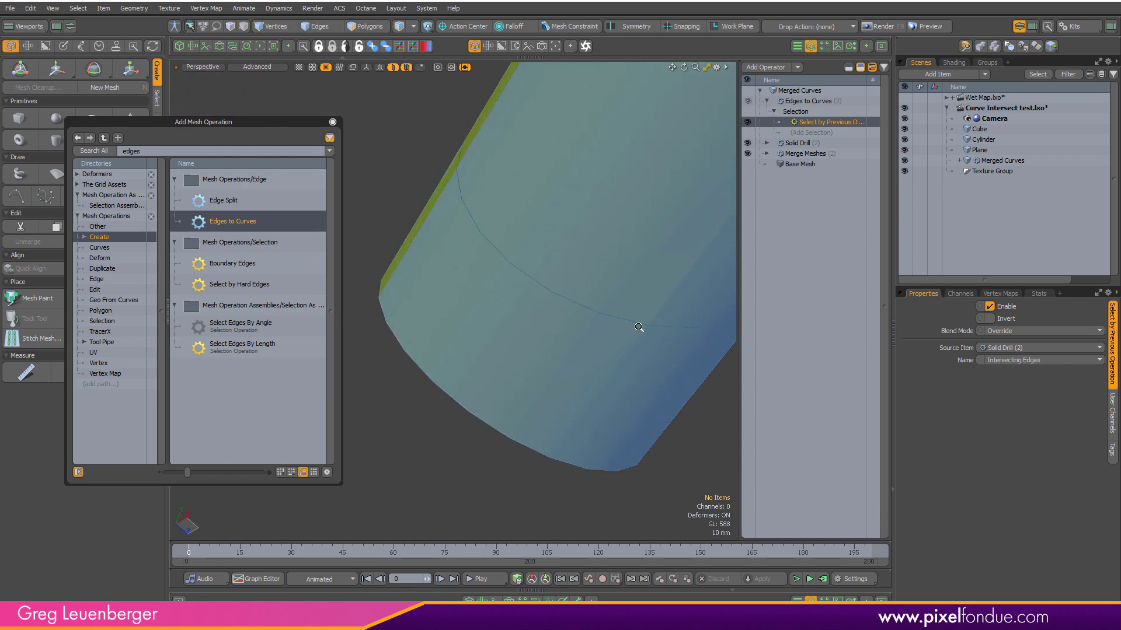
pyautogui.scroll(-5, 633, 329)
pyautogui.keyDown('alt'); pyautogui.moveTo(584, 359); pyautogui.dragTo(510, 313); pyautogui.keyUp('alt')
pyautogui.scroll(5, 588, 315)
pyautogui.scroll(-5, 588, 316)
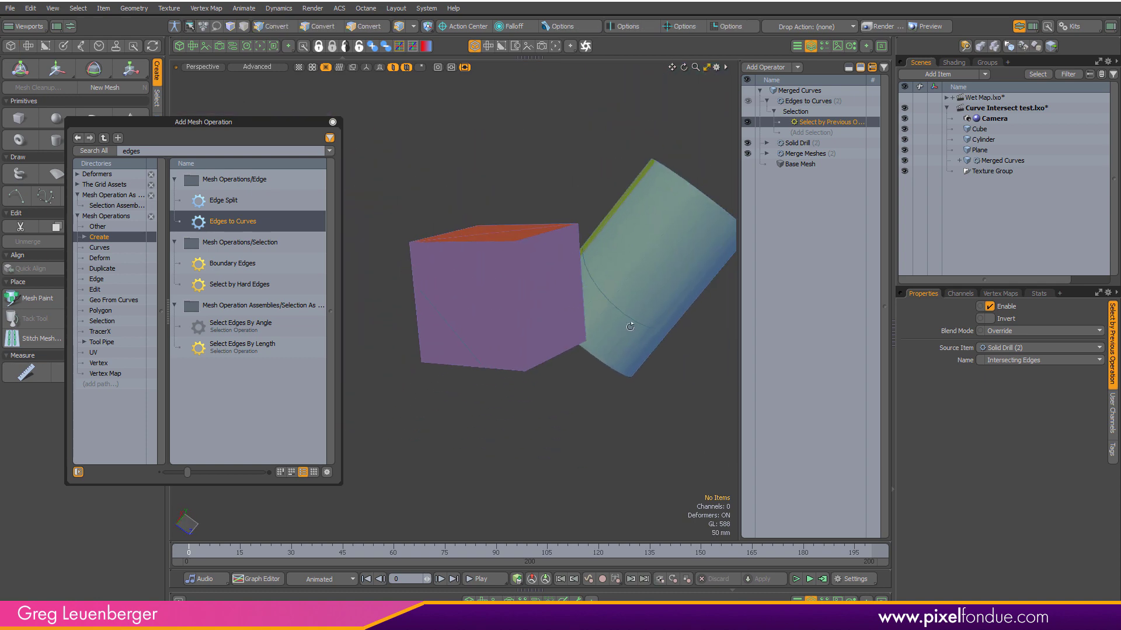
pyautogui.keyDown('alt'); pyautogui.moveTo(695, 227); pyautogui.dragTo(668, 361); pyautogui.keyUp('alt')
# Enable Delete Geometry on Edges to Curves, show the inactive meshes, and check the curve where the cylinder meets the plane.
pyautogui.click(849, 102)
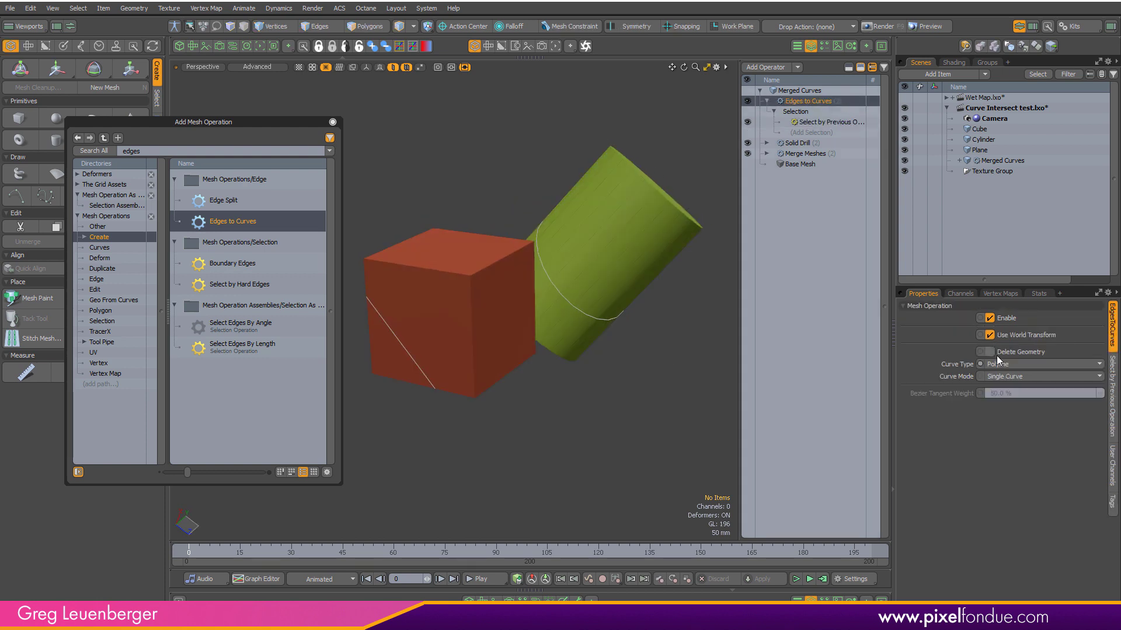
pyautogui.click(1030, 353)
pyautogui.keyDown('alt'); pyautogui.moveTo(502, 245); pyautogui.dragTo(597, 303); pyautogui.keyUp('alt')
pyautogui.click(393, 67)
pyautogui.keyDown('alt'); pyautogui.keyDown('shift'); pyautogui.moveTo(584, 266); pyautogui.dragTo(713, 322); pyautogui.keyUp('shift'); pyautogui.keyUp('alt')
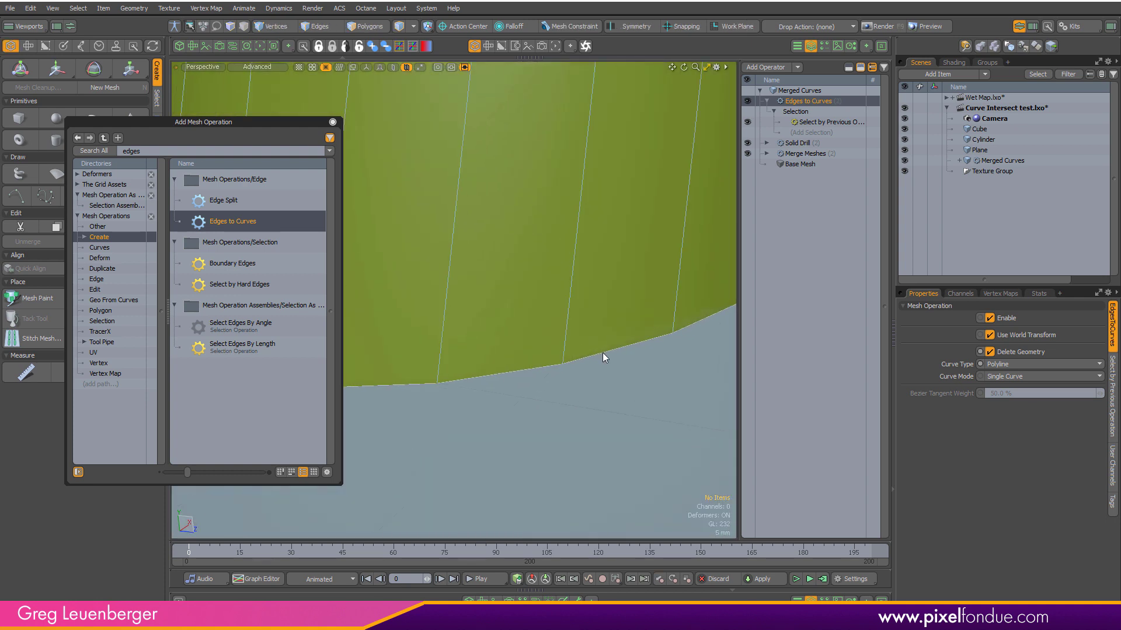
pyautogui.click(603, 355)
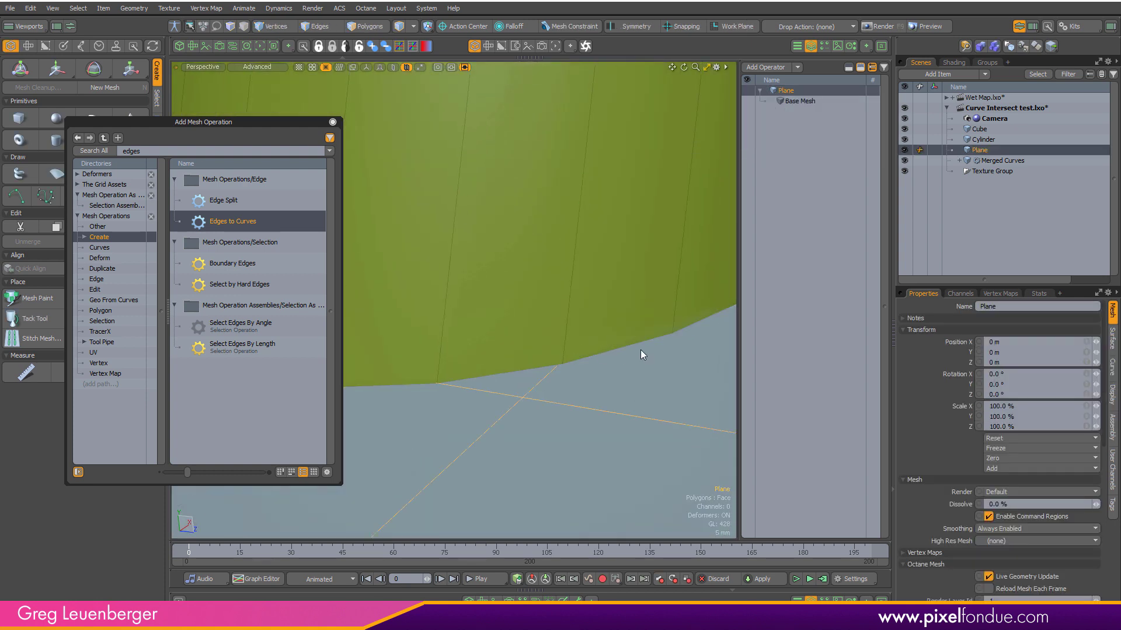
pyautogui.click(995, 162)
pyautogui.keyDown('ctrl'); pyautogui.keyDown('alt'); pyautogui.moveTo(502, 359); pyautogui.dragTo(601, 288); pyautogui.keyUp('alt'); pyautogui.keyUp('ctrl')
# Rotate the cylinder to about -12.7° in X and -138.5° in Y to test the intersection curve, and deselect it.
pyautogui.click(636, 298)
pyautogui.press('w')
pyautogui.keyDown('alt'); pyautogui.moveTo(575, 421); pyautogui.dragTo(507, 368); pyautogui.keyUp('alt')
pyautogui.press('e')
pyautogui.moveTo(639, 301); pyautogui.dragTo(547, 292)
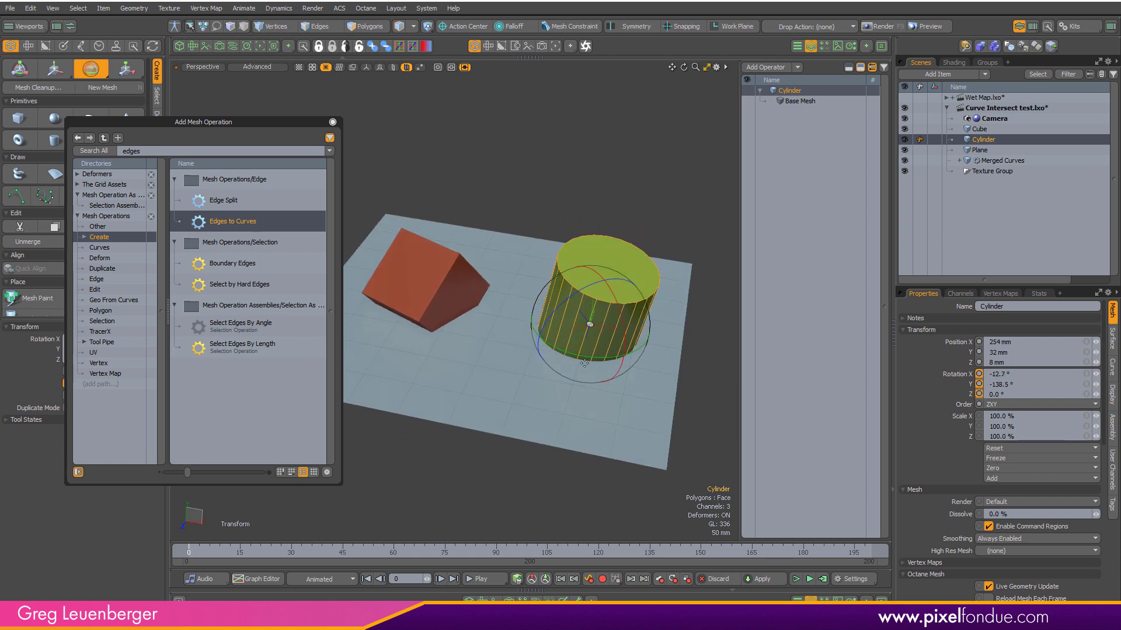
pyautogui.press('q')
pyautogui.click(648, 172)
pyautogui.keyDown('alt'); pyautogui.moveTo(555, 380); pyautogui.dragTo(536, 363); pyautogui.keyUp('alt')
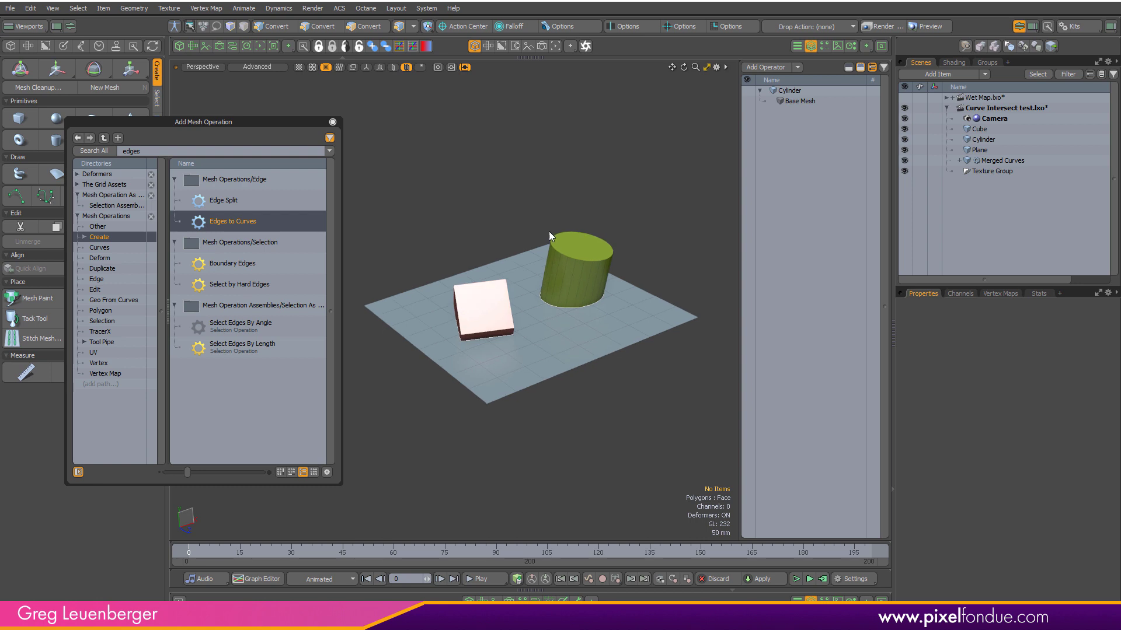
# Close the Add Mesh Operation window and add a Constant texture layer to the Shader Tree.
pyautogui.click(331, 122)
pyautogui.moveTo(373, 122)
pyautogui.keyDown('alt'); pyautogui.keyDown('shift'); pyautogui.mouseDown()
pyautogui.moveTo(555, 342)
pyautogui.moveTo(590, 348)
pyautogui.moveTo(555, 333)
pyautogui.moveTo(534, 368)
pyautogui.moveTo(554, 339)
pyautogui.mouseUp(); pyautogui.keyUp('shift'); pyautogui.keyUp('alt')
pyautogui.scroll(5, 540, 360)
pyautogui.click(953, 63)
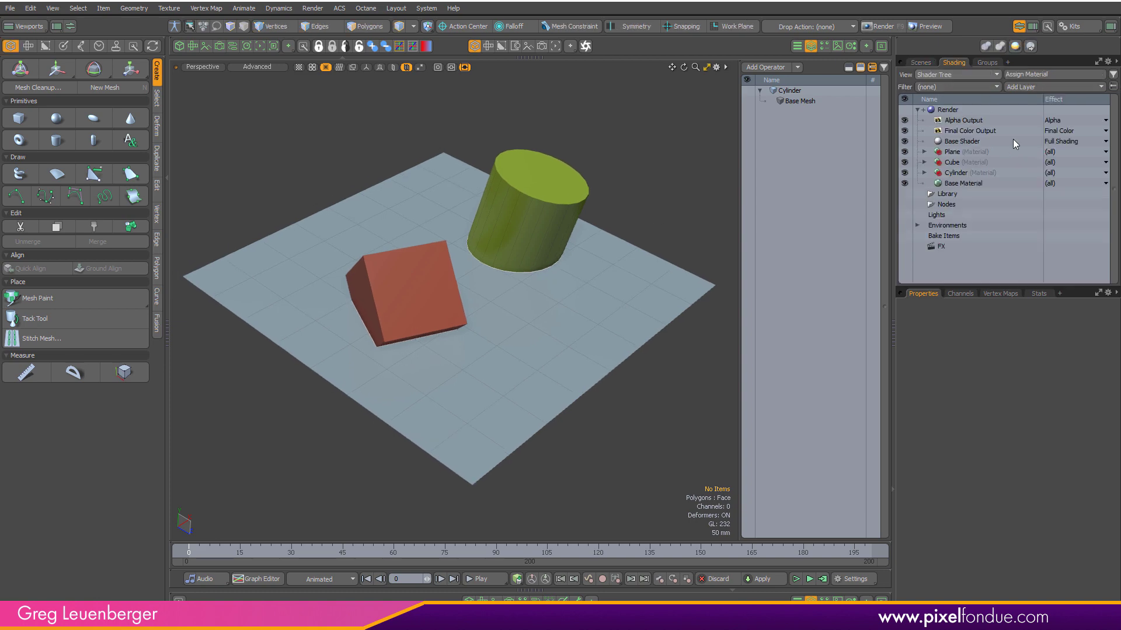
pyautogui.click(1020, 87)
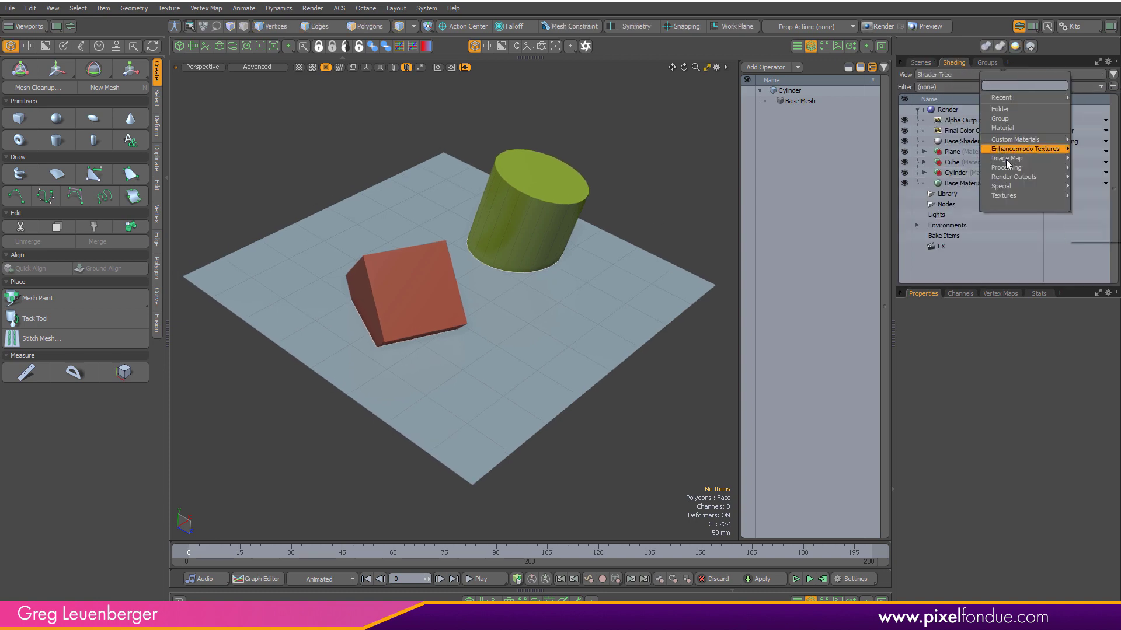
pyautogui.moveTo(1011, 172)
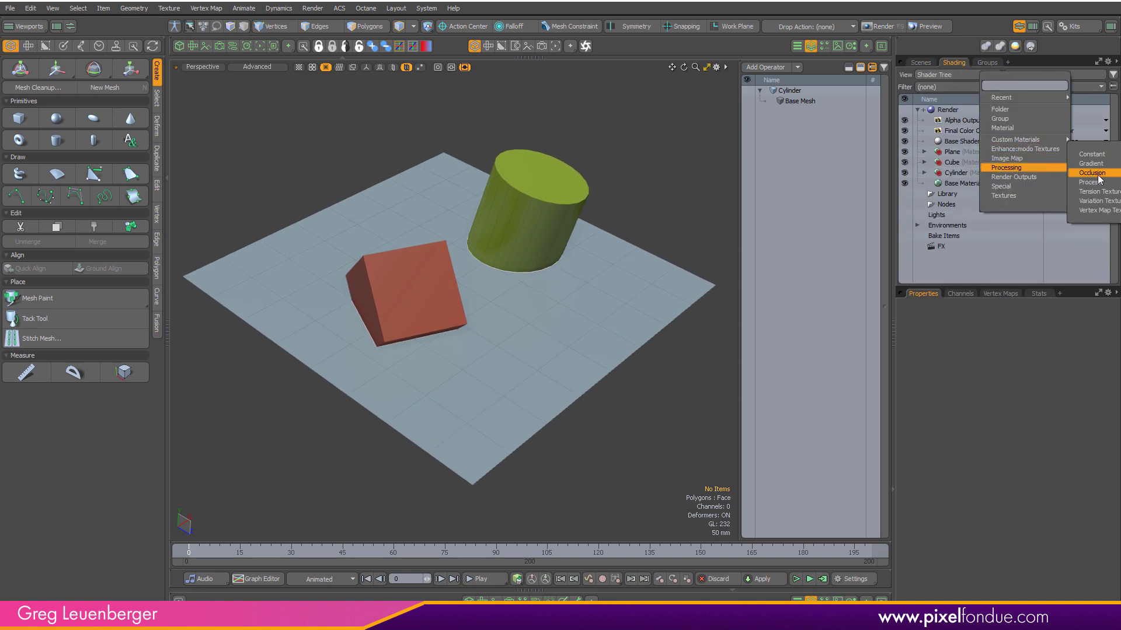
pyautogui.click(1092, 154)
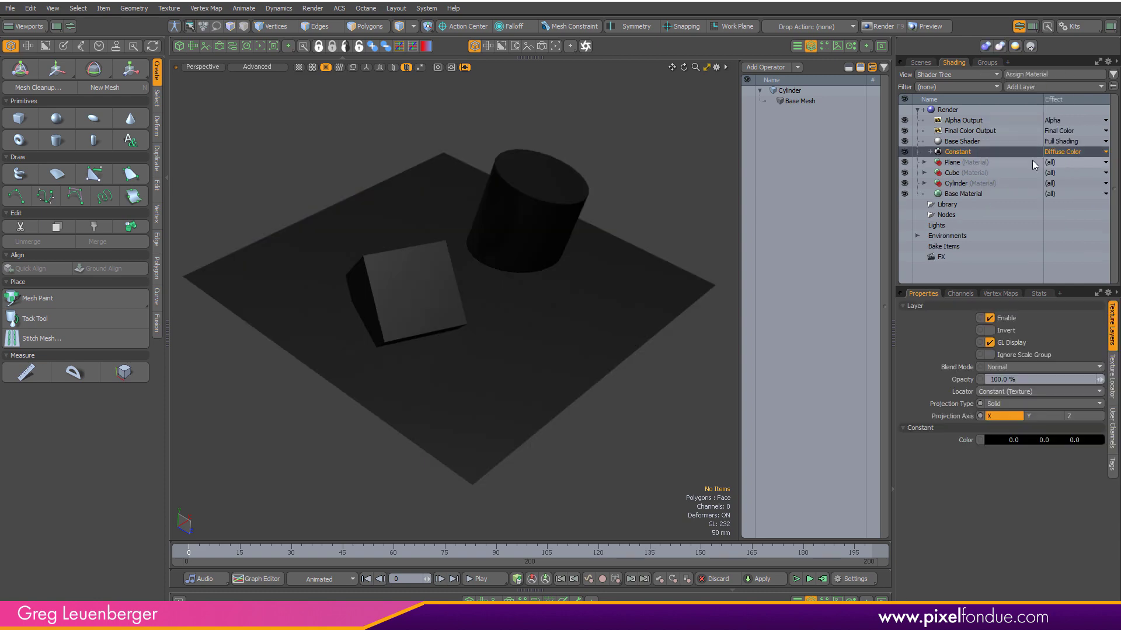
# Set the Constant layer's color to magenta (0.94, 0.01, 0.88) and turn off its GL Display.
pyautogui.click(1004, 442)
pyautogui.click(761, 457)
pyautogui.moveTo(692, 366); pyautogui.dragTo(738, 424)
pyautogui.click(349, 487)
pyautogui.keyDown('alt'); pyautogui.moveTo(348, 486); pyautogui.dragTo(725, 447); pyautogui.keyUp('alt')
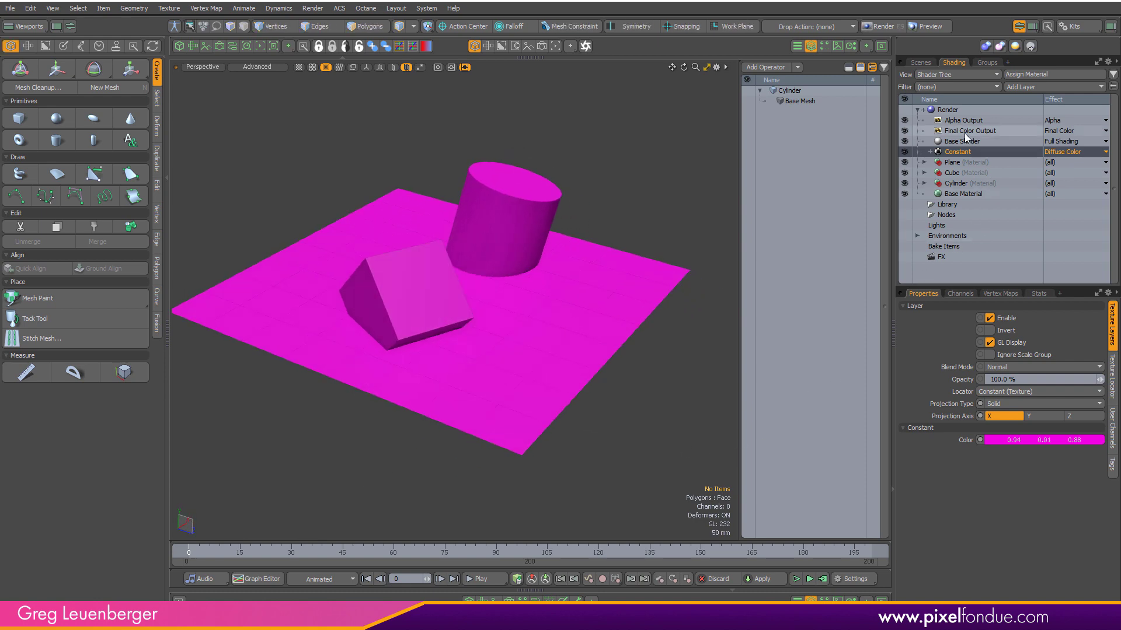
pyautogui.click(988, 342)
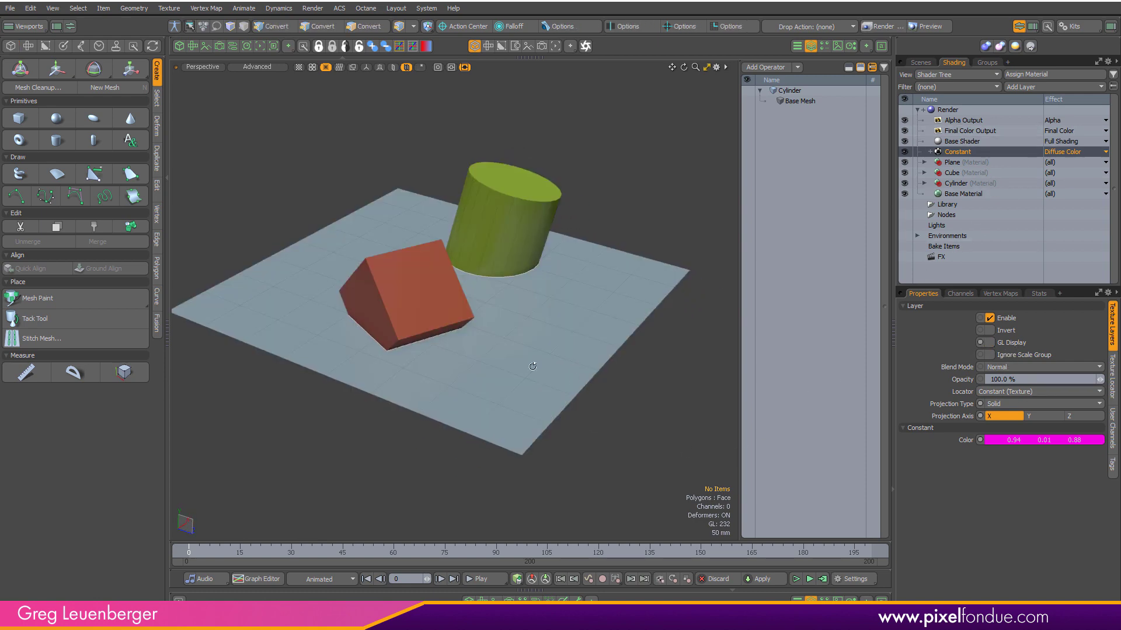
pyautogui.keyDown('alt'); pyautogui.moveTo(631, 461); pyautogui.dragTo(588, 495); pyautogui.keyUp('alt')
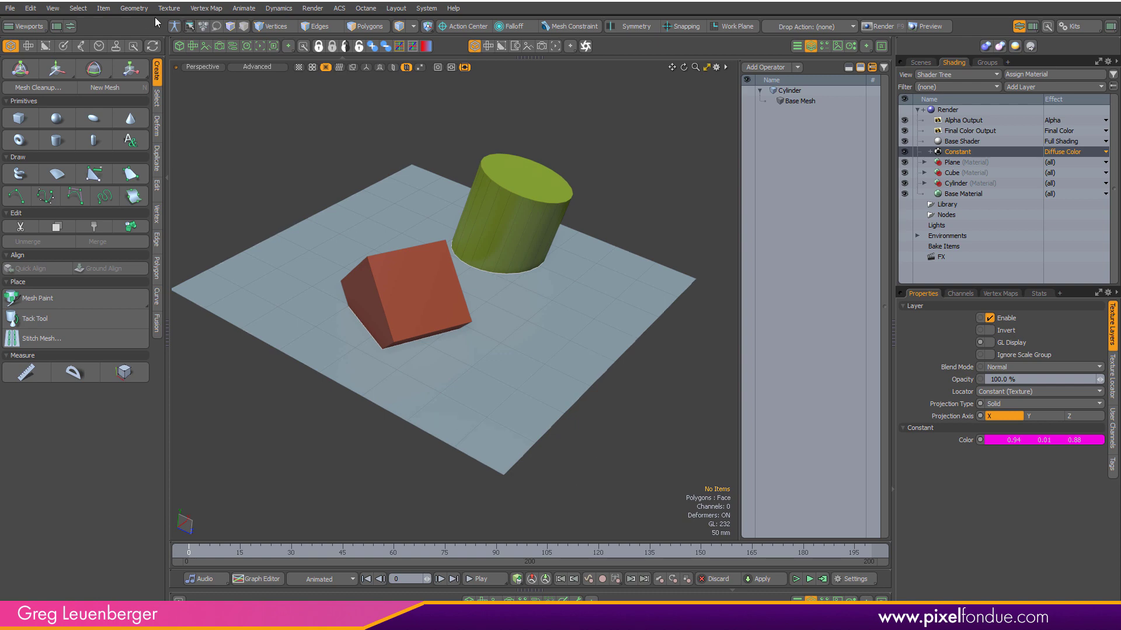
# Hide the mesh operations list, and show the render preview and the schematic.
pyautogui.click(810, 47)
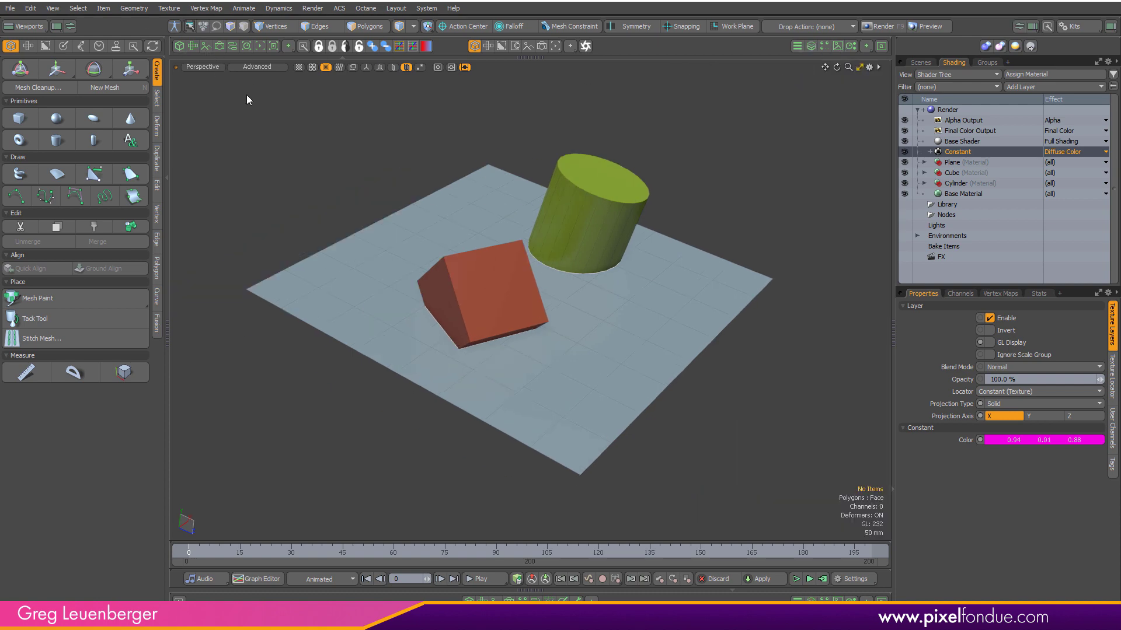
pyautogui.click(260, 46)
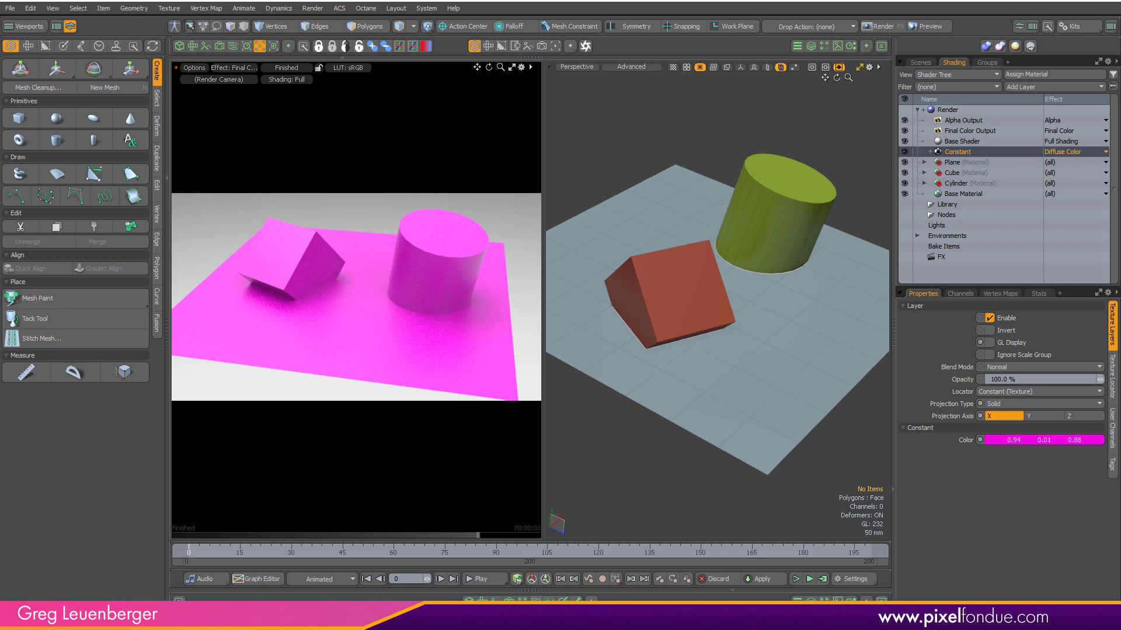
pyautogui.click(535, 599)
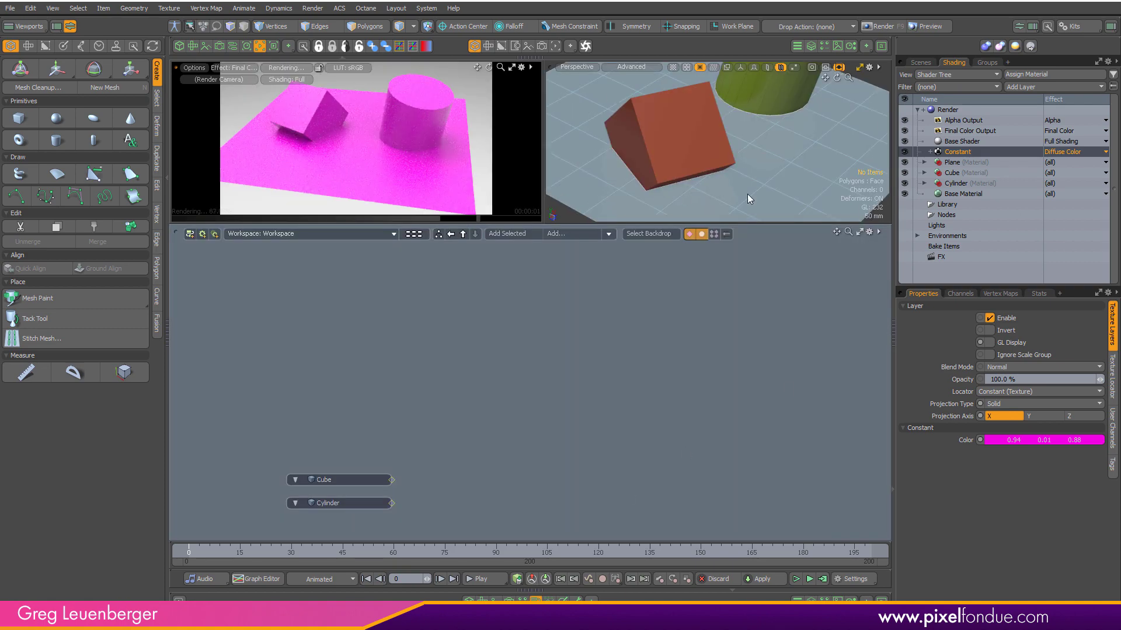
# Reduce the schematic's height and add the Constant texture layer to its workspace.
pyautogui.moveTo(631, 222); pyautogui.dragTo(629, 363)
pyautogui.moveTo(963, 156); pyautogui.dragTo(668, 451)
pyautogui.scroll(3, 657, 445)
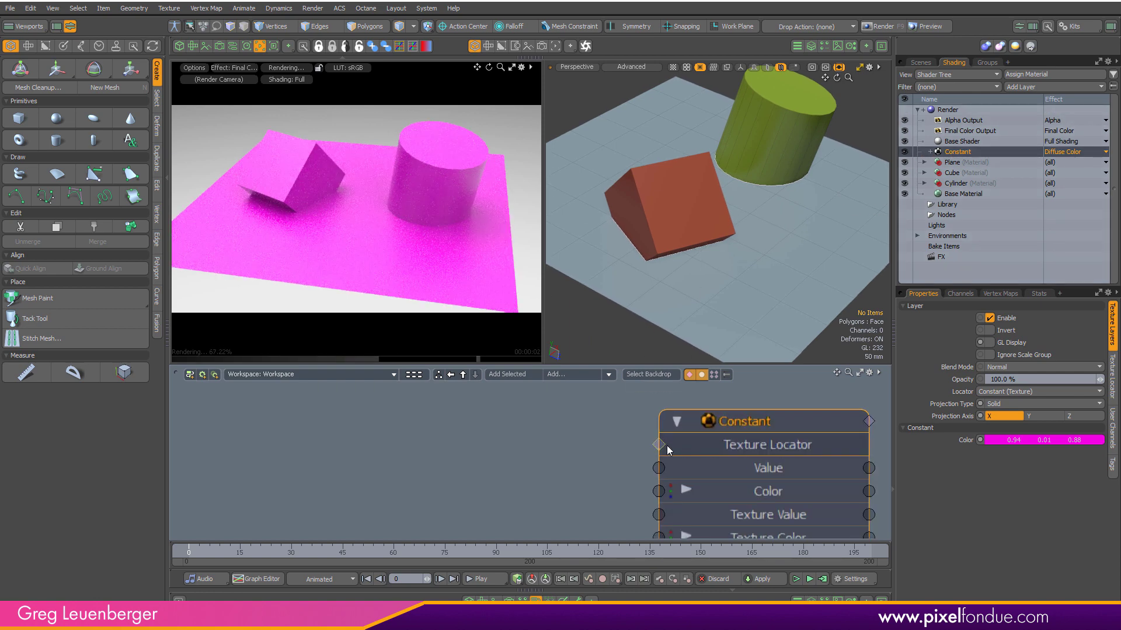
# Reveal the texture locator node connected to the Constant layer's Texture Locator input in the schematic.
pyautogui.doubleClick(657, 446)
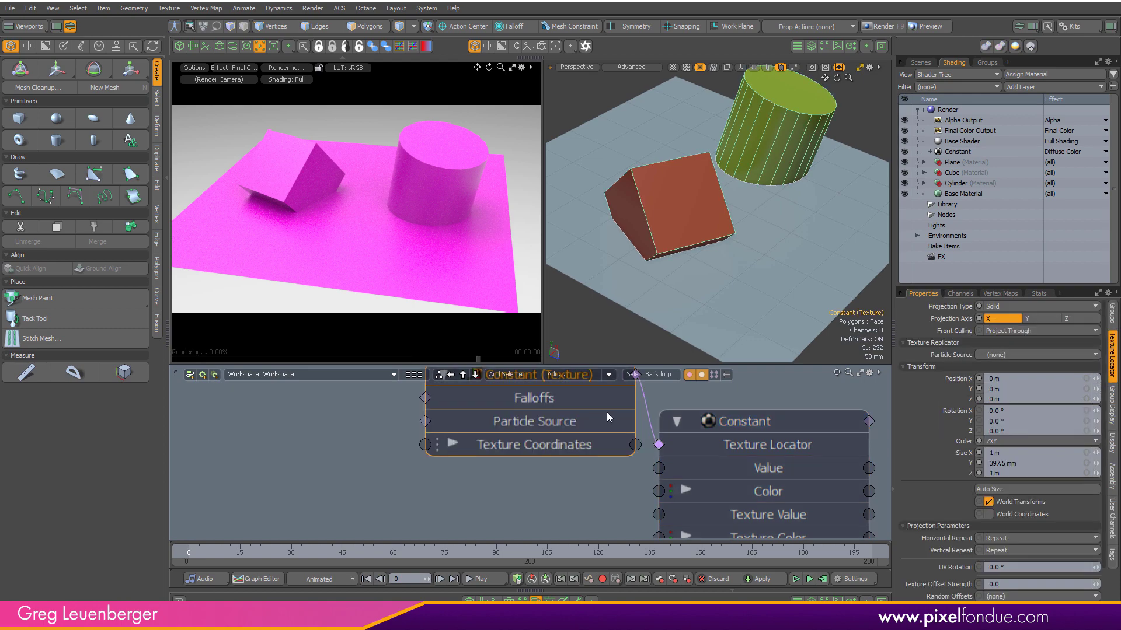
pyautogui.keyDown('alt'); pyautogui.moveTo(578, 416); pyautogui.dragTo(576, 499); pyautogui.keyUp('alt')
pyautogui.scroll(-1, 614, 465)
pyautogui.keyDown('alt'); pyautogui.moveTo(618, 445); pyautogui.dragTo(611, 392); pyautogui.keyUp('alt')
# Expand the Constant layer in the Shader Tree and inspect its texture locator's properties and Falloffs input.
pyautogui.click(937, 154)
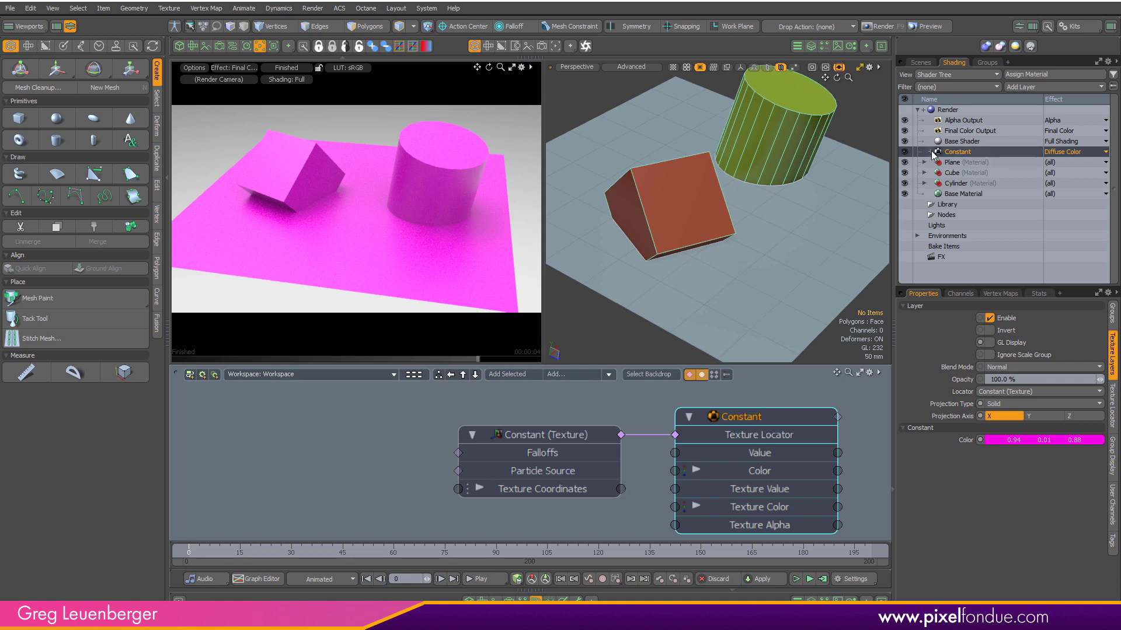
pyautogui.click(930, 151)
pyautogui.click(966, 162)
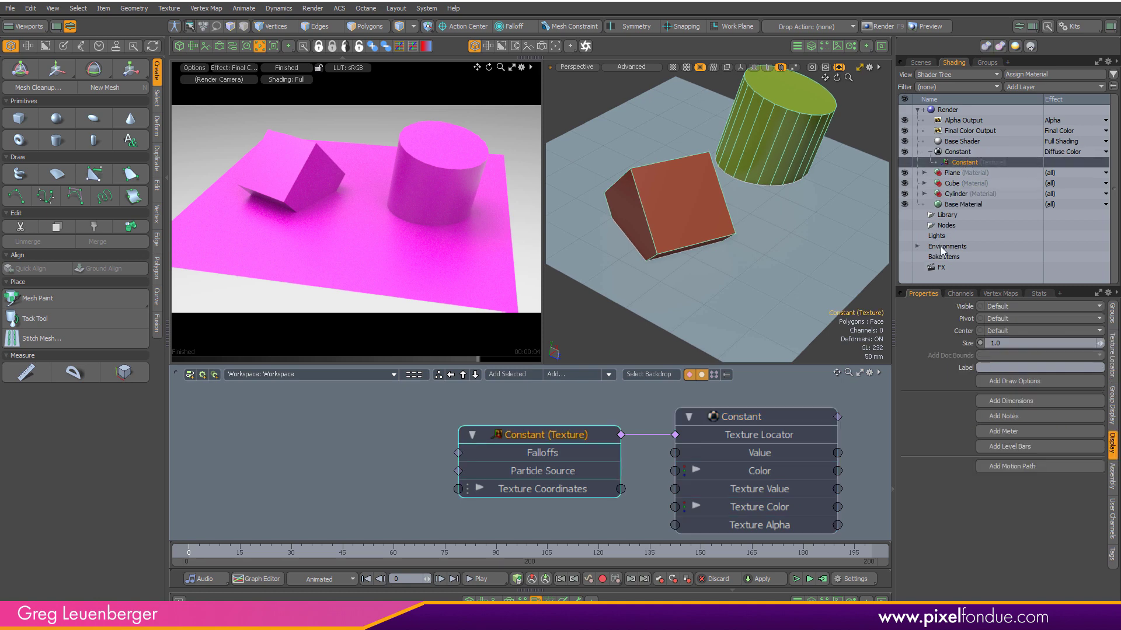
pyautogui.click(1112, 354)
pyautogui.click(552, 451)
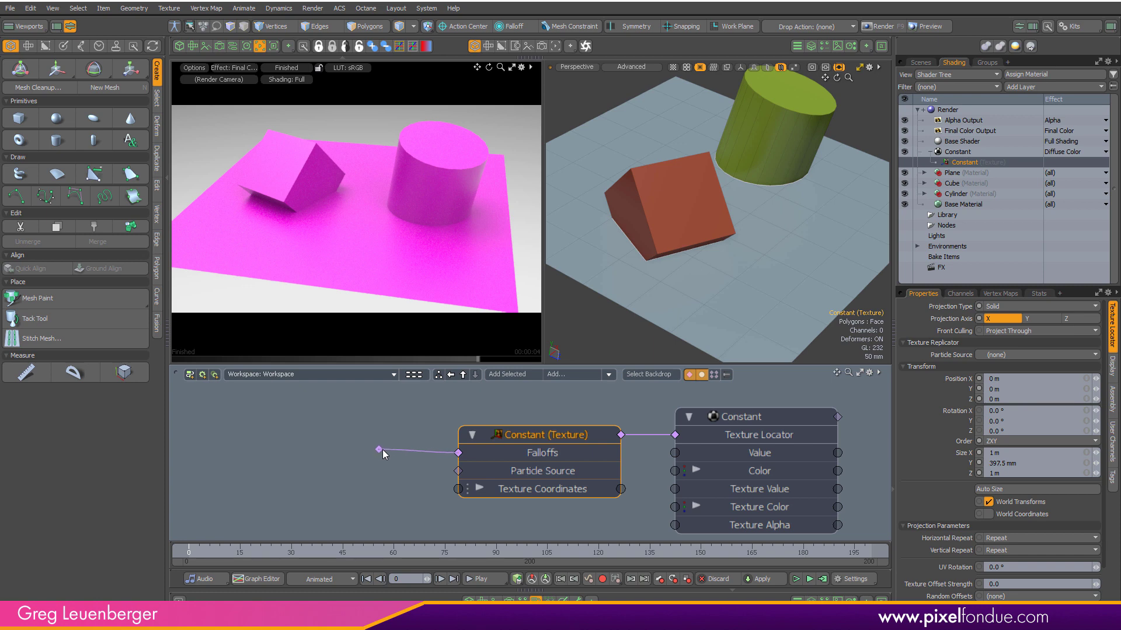
# Search the schematic presets for "curve fall", add the Curve Falloff from Mesh Operations/Tool Pipe/Falloffs, and close the preset window.
pyautogui.scroll(-2, 540, 470)
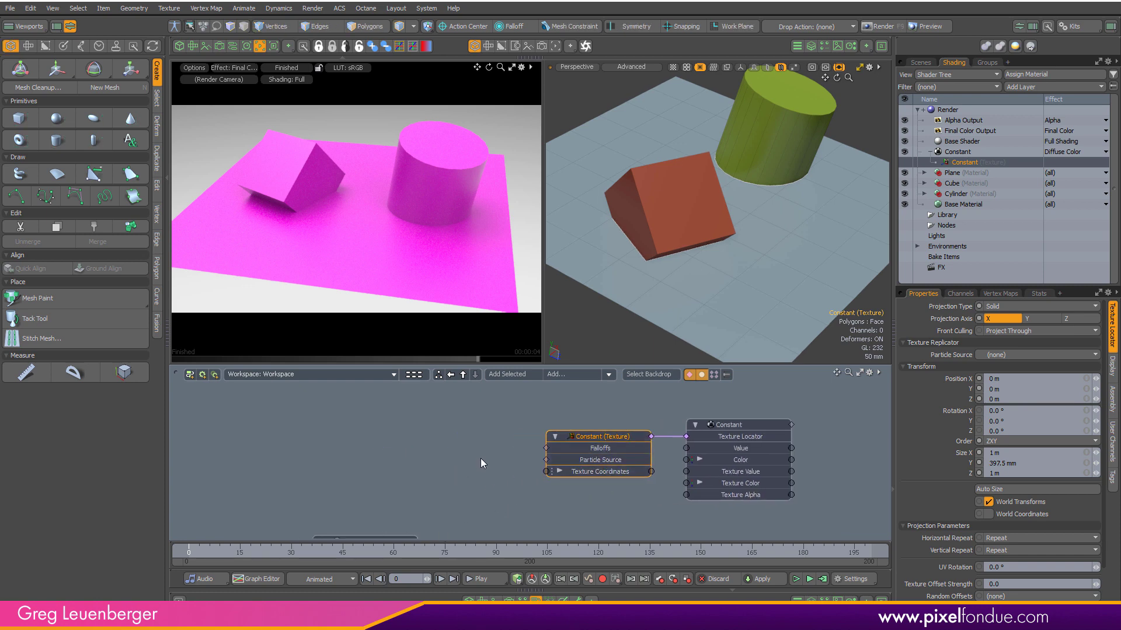
pyautogui.click(573, 378)
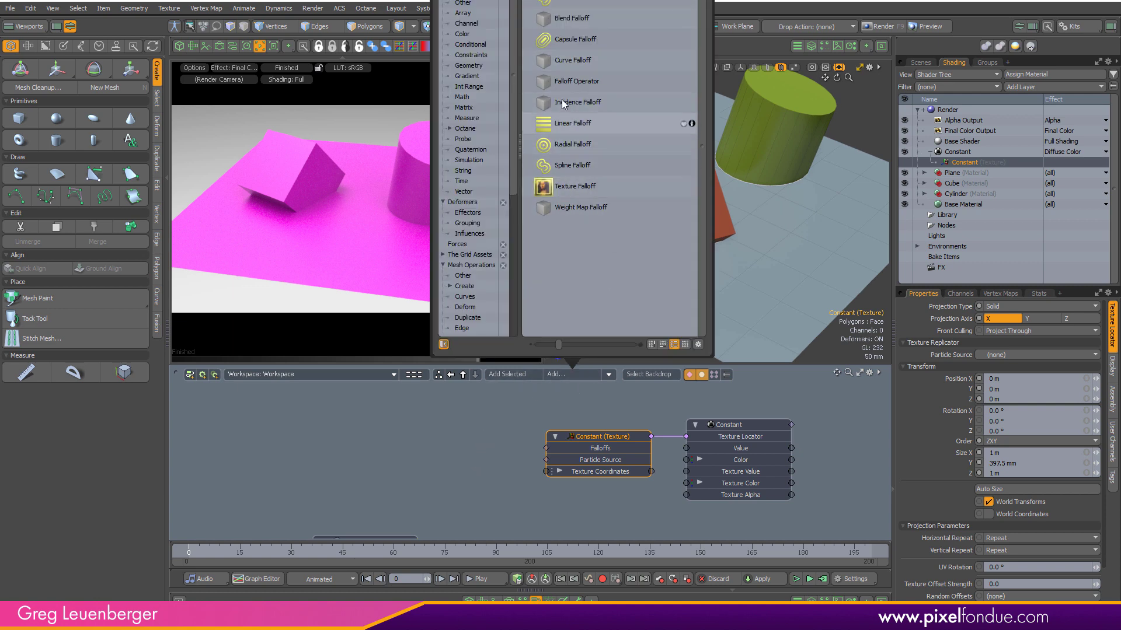
pyautogui.moveTo(546, 1); pyautogui.dragTo(382, 108)
pyautogui.write('curve fall')
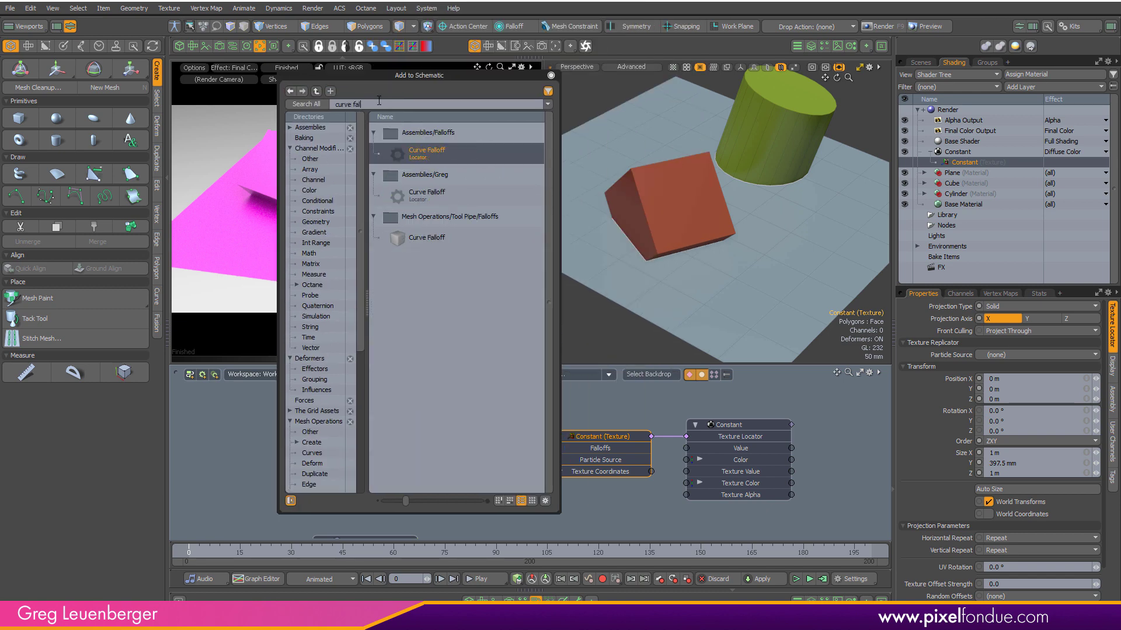
pyautogui.click(427, 239)
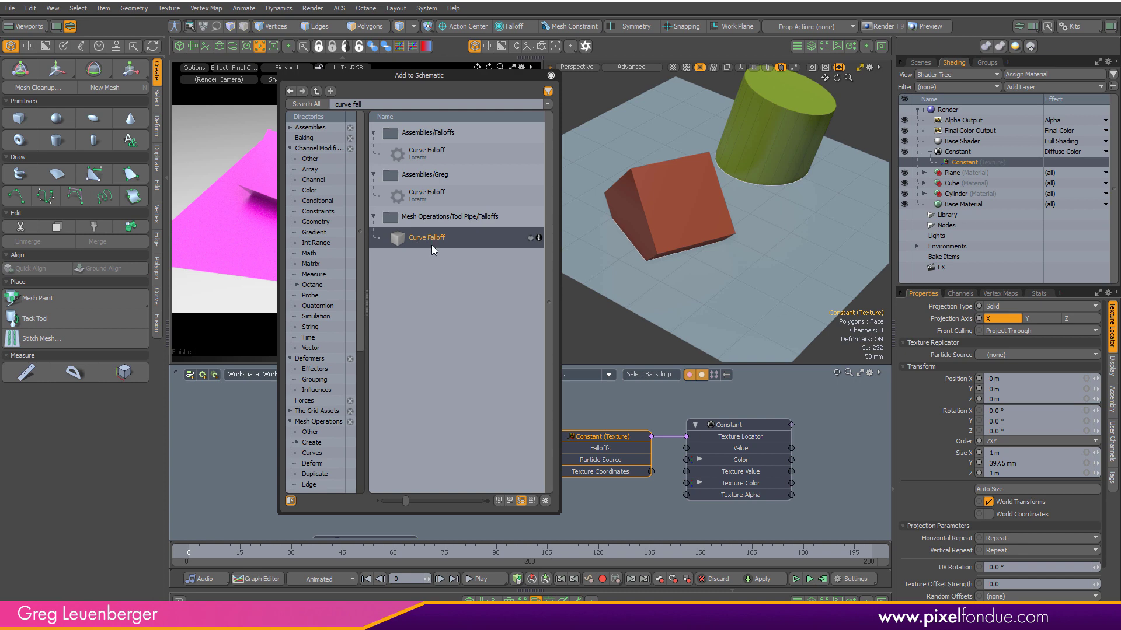
pyautogui.doubleClick(428, 239)
pyautogui.click(615, 398)
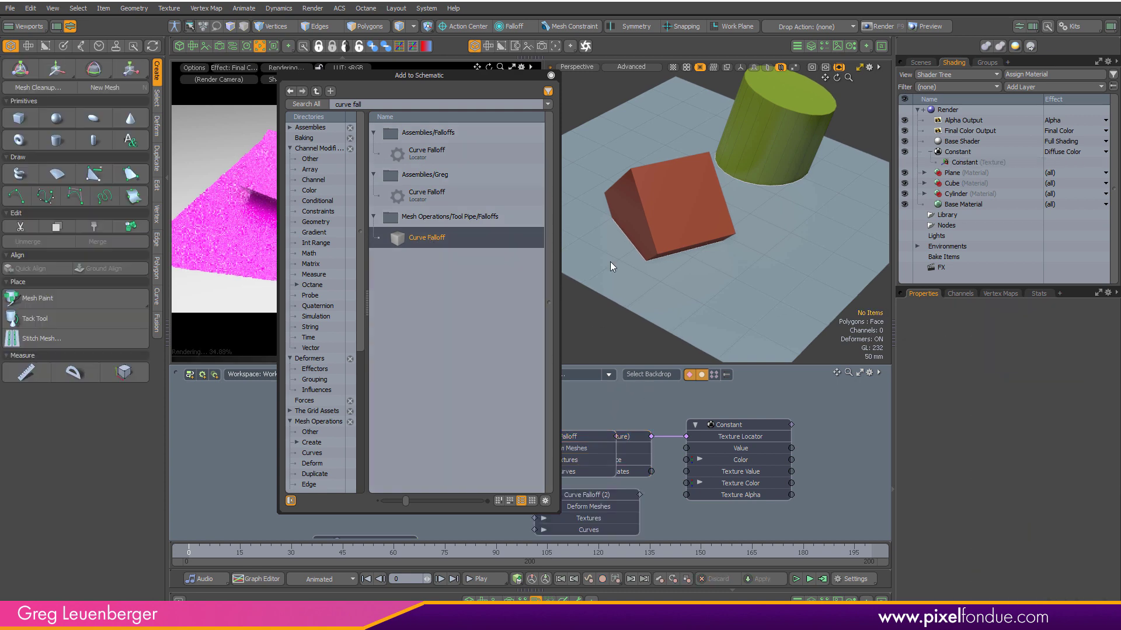
pyautogui.click(550, 75)
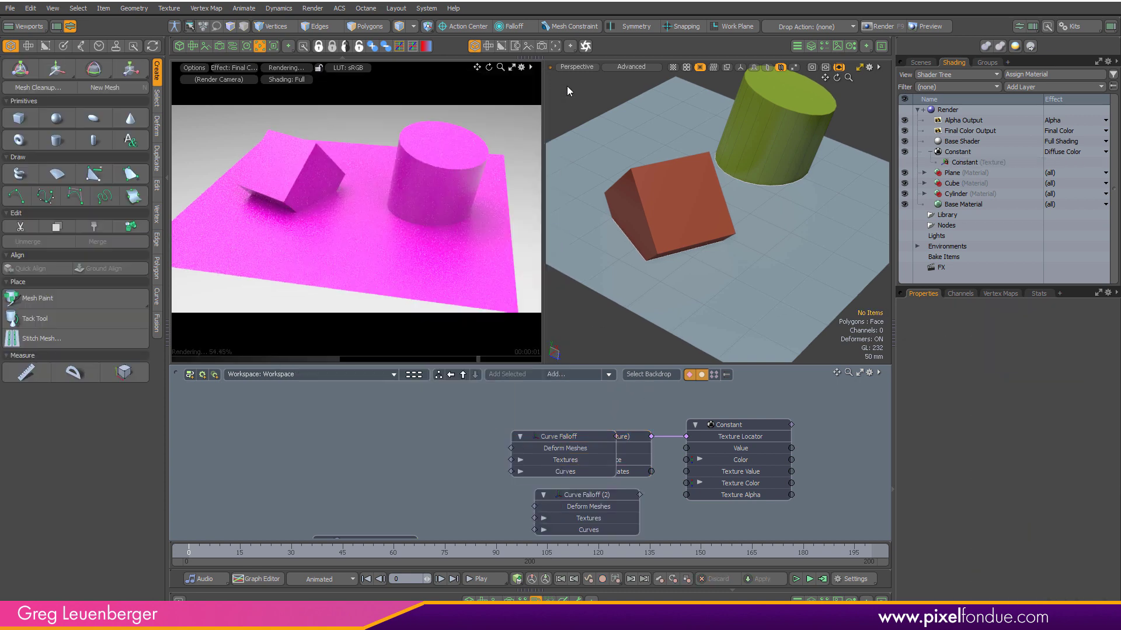
# Delete the duplicate Curve Falloff node and move the remaining one clear of the Constant texture locator node.
pyautogui.click(613, 496)
pyautogui.press('Delete')
pyautogui.moveTo(579, 439); pyautogui.dragTo(505, 449)
# Add the Merged Curves mesh from the item list to the schematic and reveal its connected mesh operation nodes.
pyautogui.click(920, 61)
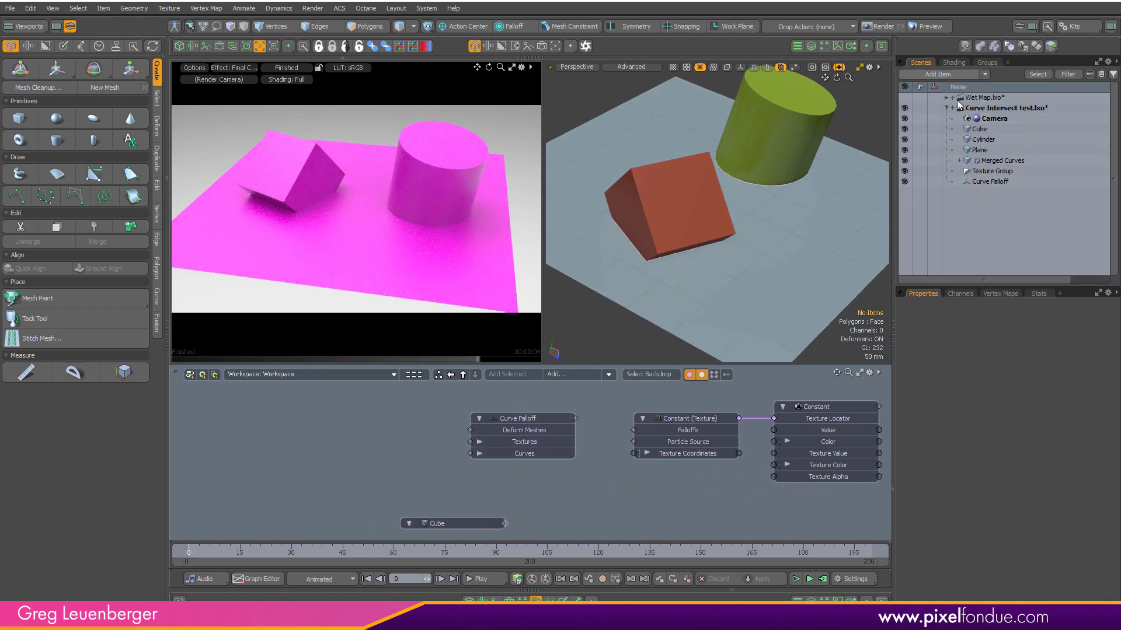
pyautogui.moveTo(997, 163); pyautogui.dragTo(280, 434)
pyautogui.scroll(3, 384, 463)
pyautogui.keyDown('alt'); pyautogui.moveTo(363, 453); pyautogui.dragTo(328, 497); pyautogui.keyUp('alt')
pyautogui.scroll(-2, 470, 468)
pyautogui.click(328, 496)
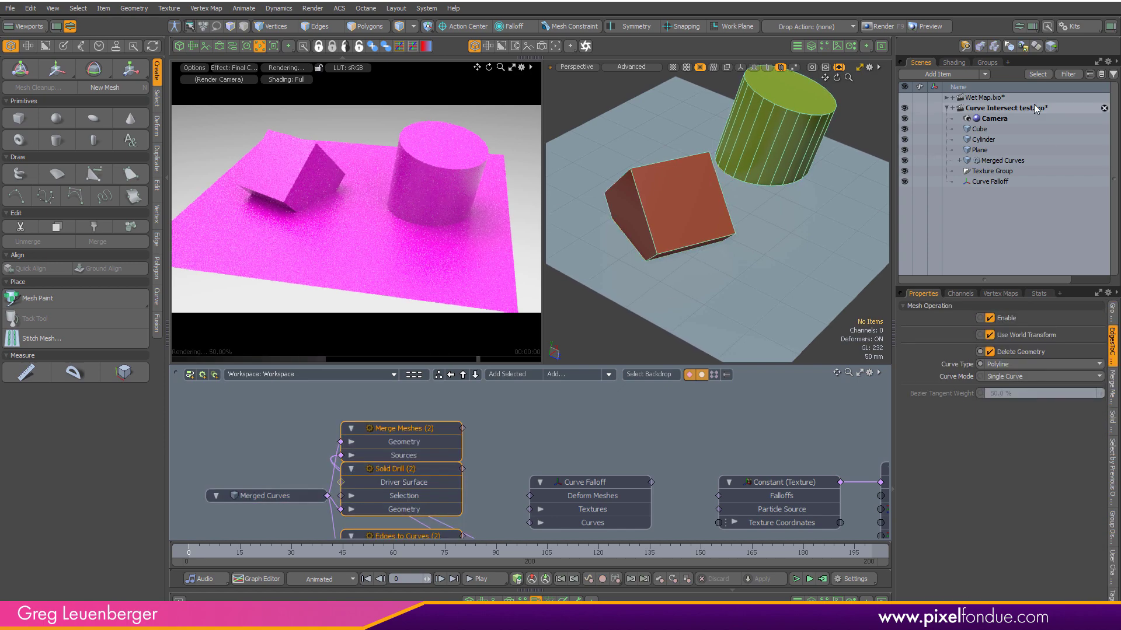
# Show the mesh operations list and stack the Edges to Curves, Solid Drill and Merge Meshes nodes in the same order.
pyautogui.click(812, 47)
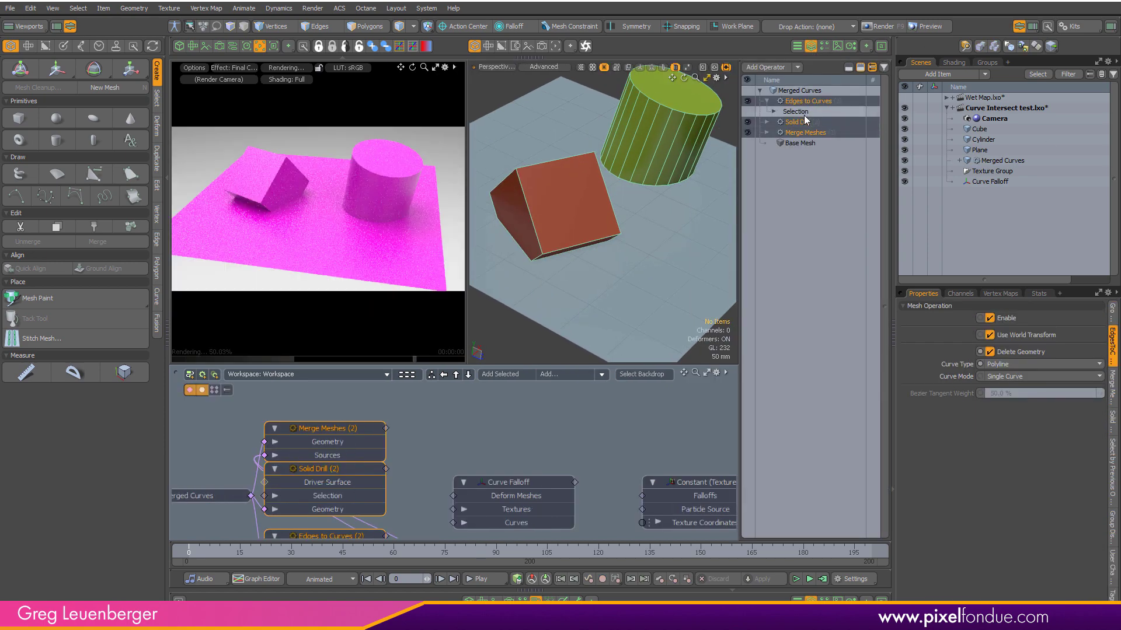
pyautogui.click(765, 100)
pyautogui.keyDown('alt'); pyautogui.moveTo(449, 429); pyautogui.dragTo(532, 414); pyautogui.keyUp('alt')
pyautogui.scroll(-2, 463, 448)
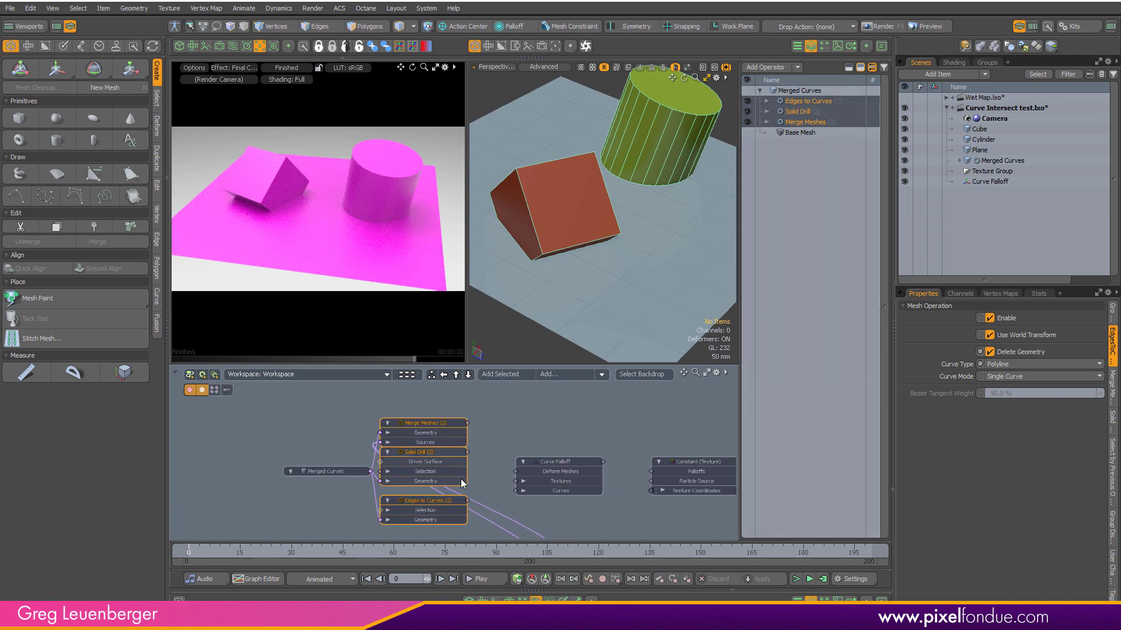
pyautogui.click(419, 488)
pyautogui.scroll(2, 382, 454)
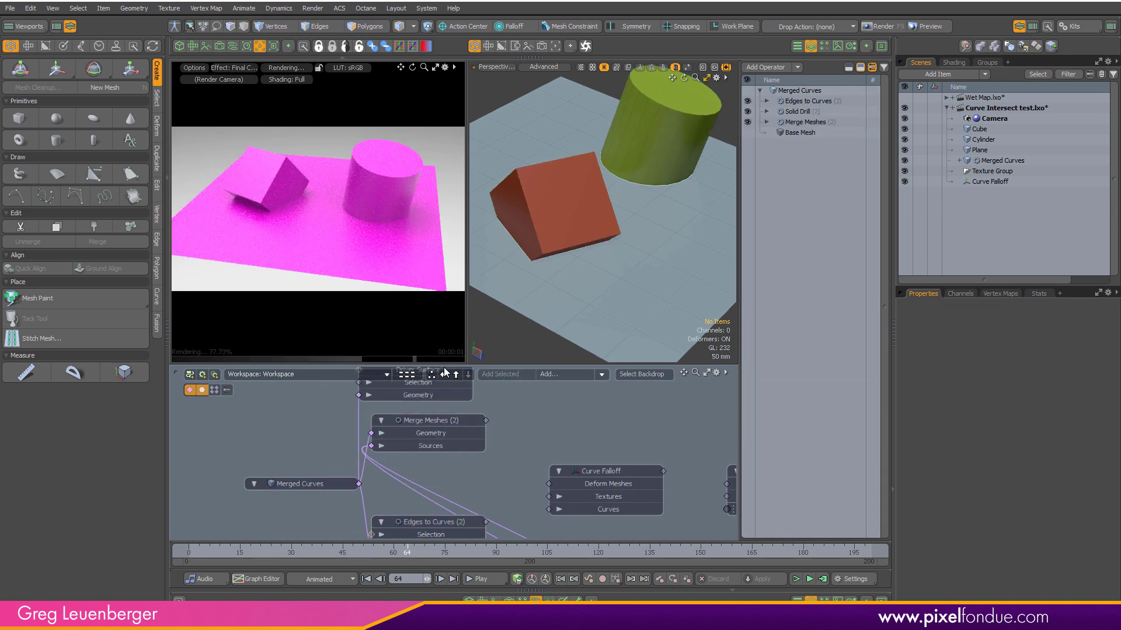
pyautogui.scroll(-3, 528, 515)
pyautogui.moveTo(475, 520); pyautogui.dragTo(480, 407)
pyautogui.click(472, 471)
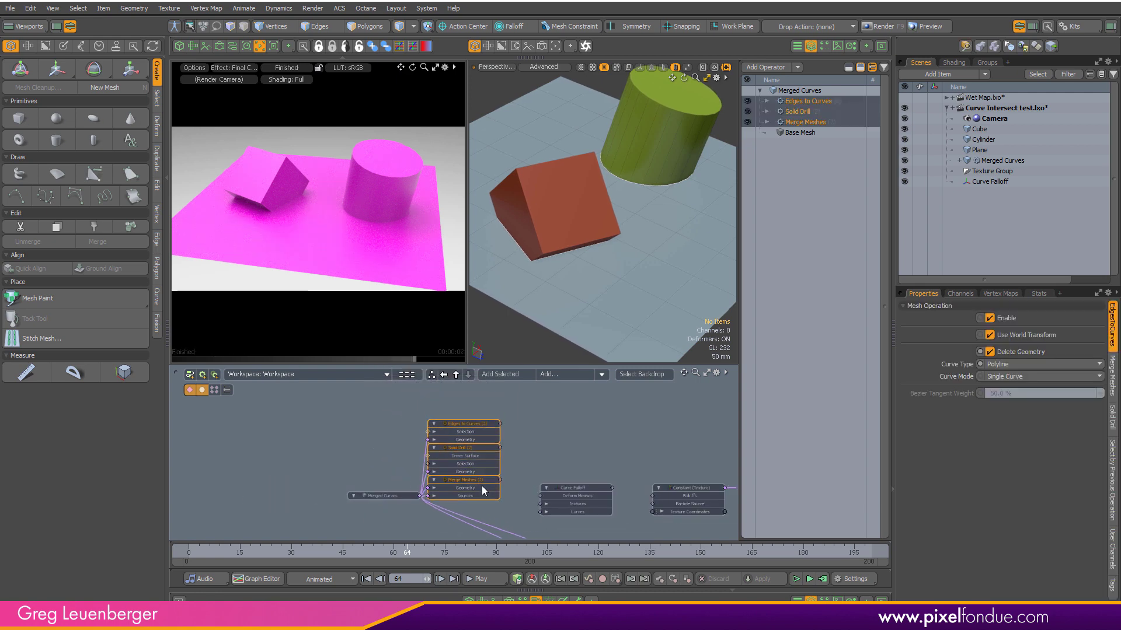
pyautogui.scroll(5, 535, 505)
pyautogui.scroll(-5, 622, 488)
pyautogui.keyDown('alt'); pyautogui.moveTo(608, 477); pyautogui.dragTo(545, 500); pyautogui.keyUp('alt')
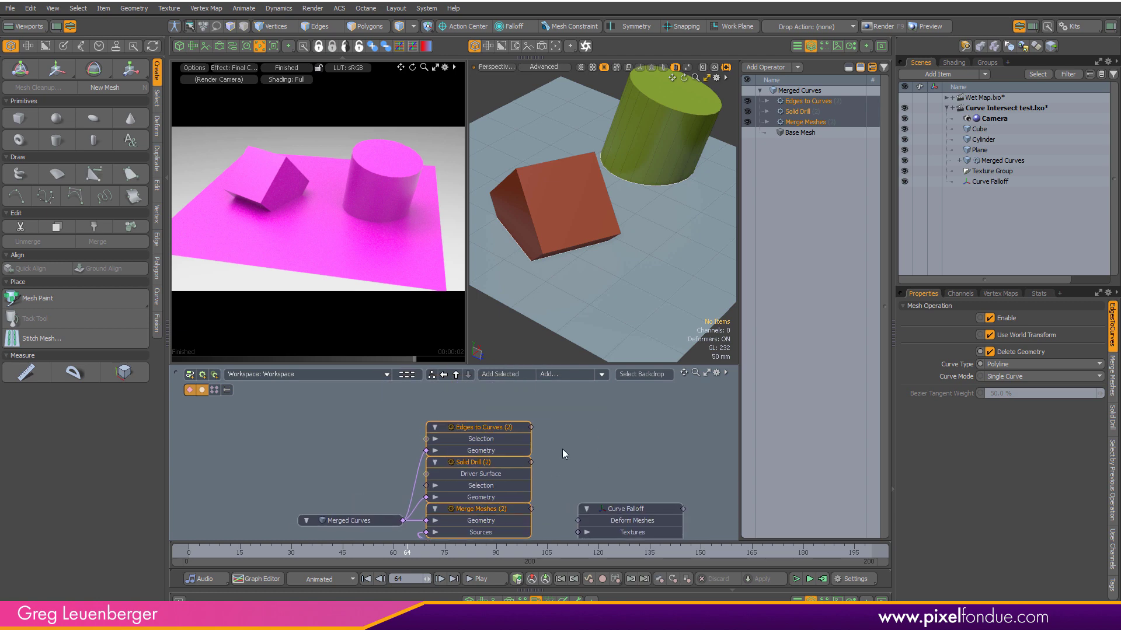
pyautogui.keyDown('alt'); pyautogui.moveTo(570, 442); pyautogui.dragTo(562, 427); pyautogui.keyUp('alt')
pyautogui.scroll(1, 562, 426)
pyautogui.click(562, 427)
# Select the Merge Meshes, Solid Drill and Edges to Curves nodes in turn to compare them with the mesh operations list.
pyautogui.click(482, 497)
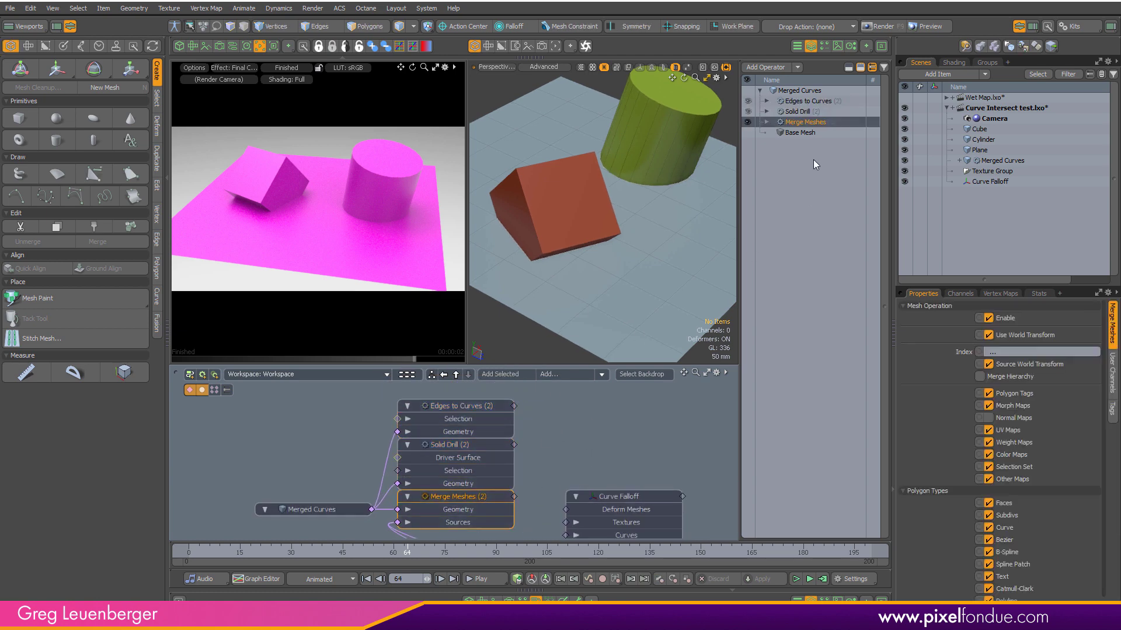
pyautogui.click(496, 470)
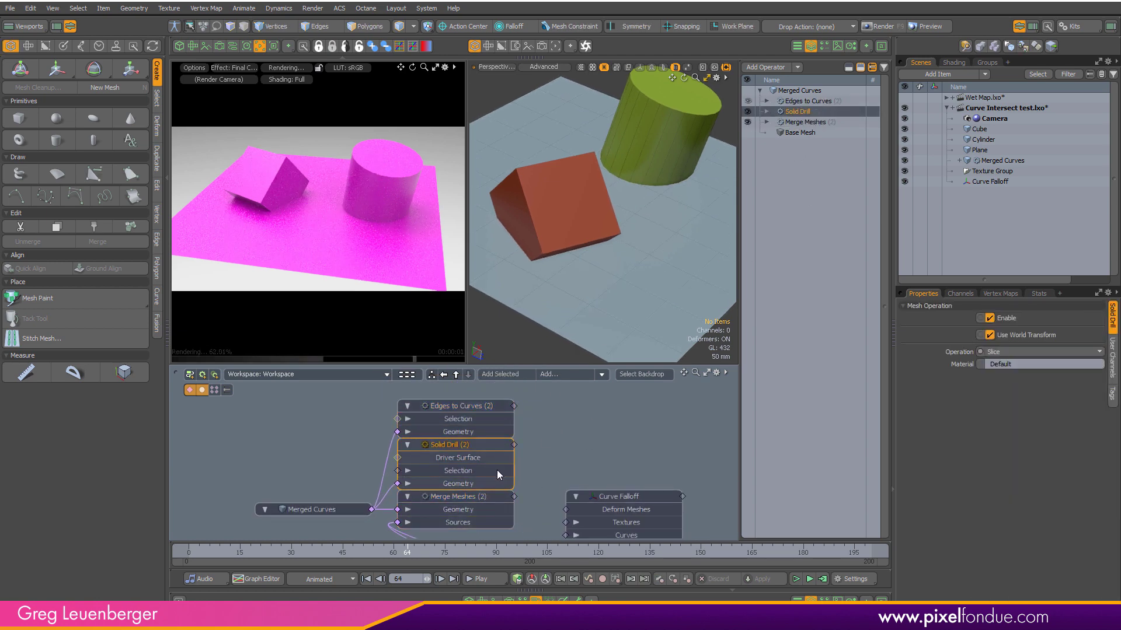
pyautogui.click(475, 405)
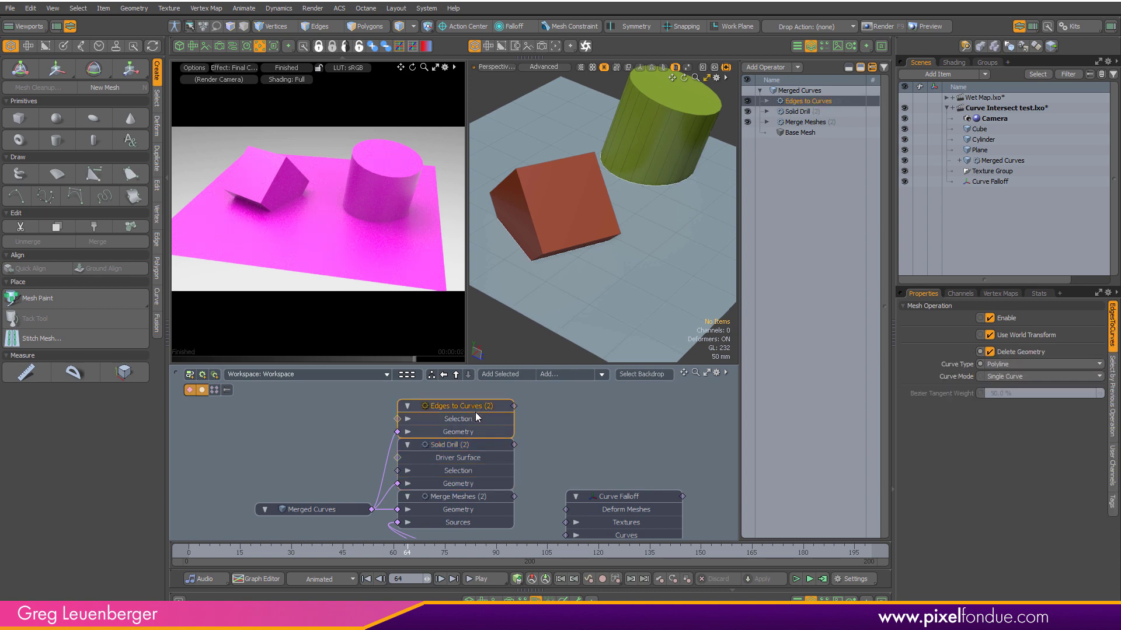
pyautogui.click(478, 474)
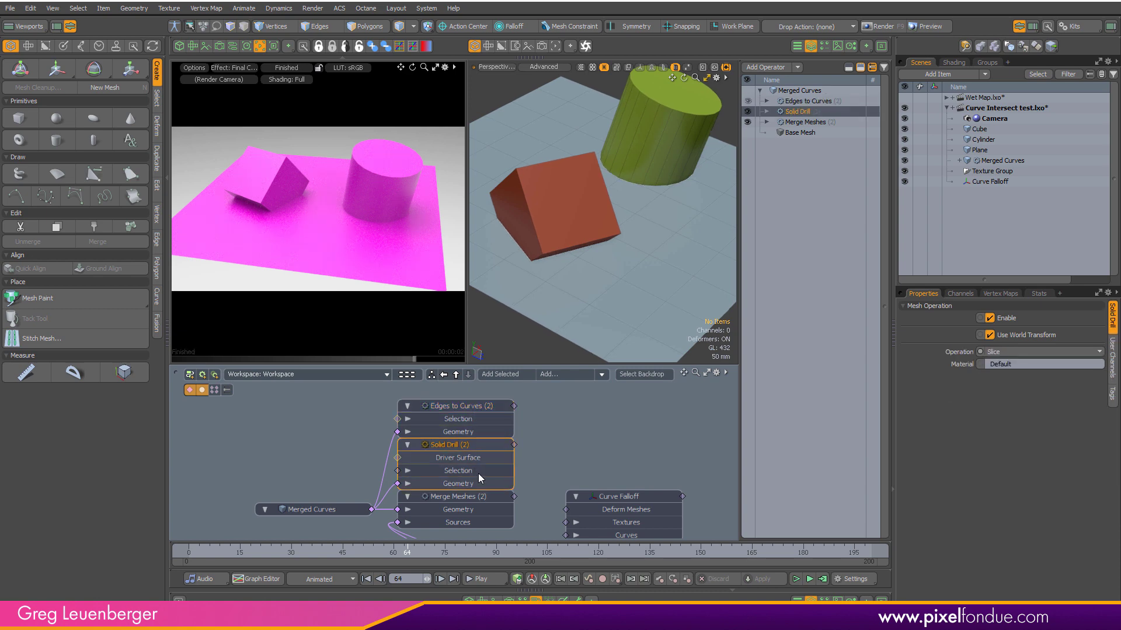
pyautogui.click(489, 412)
# Connect the Merged Curves mesh output to the Curves input of the Curve Falloff node.
pyautogui.keyDown('alt'); pyautogui.moveTo(556, 448); pyautogui.dragTo(566, 416); pyautogui.keyUp('alt')
pyautogui.scroll(-1, 564, 417)
pyautogui.click(358, 468)
pyautogui.moveTo(620, 465); pyautogui.dragTo(521, 467, button='middle')
pyautogui.scroll(3, 413, 485)
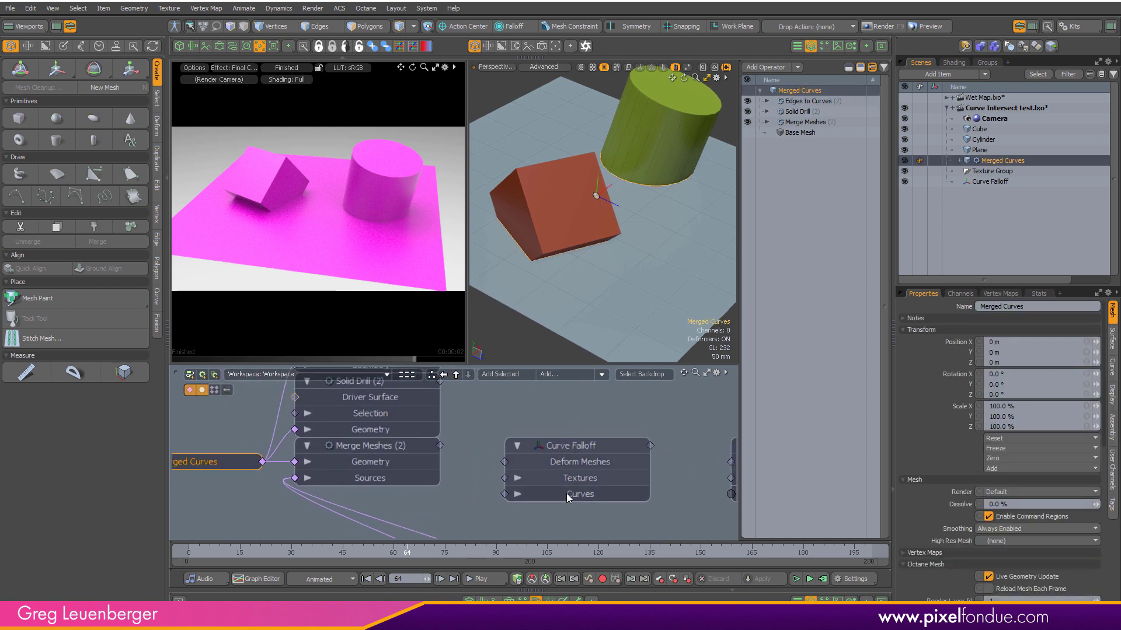
pyautogui.moveTo(262, 462); pyautogui.dragTo(527, 499)
# Connect the Curve Falloff output to the Falloffs input of the Constant texture locator.
pyautogui.moveTo(545, 460); pyautogui.dragTo(346, 465, button='middle')
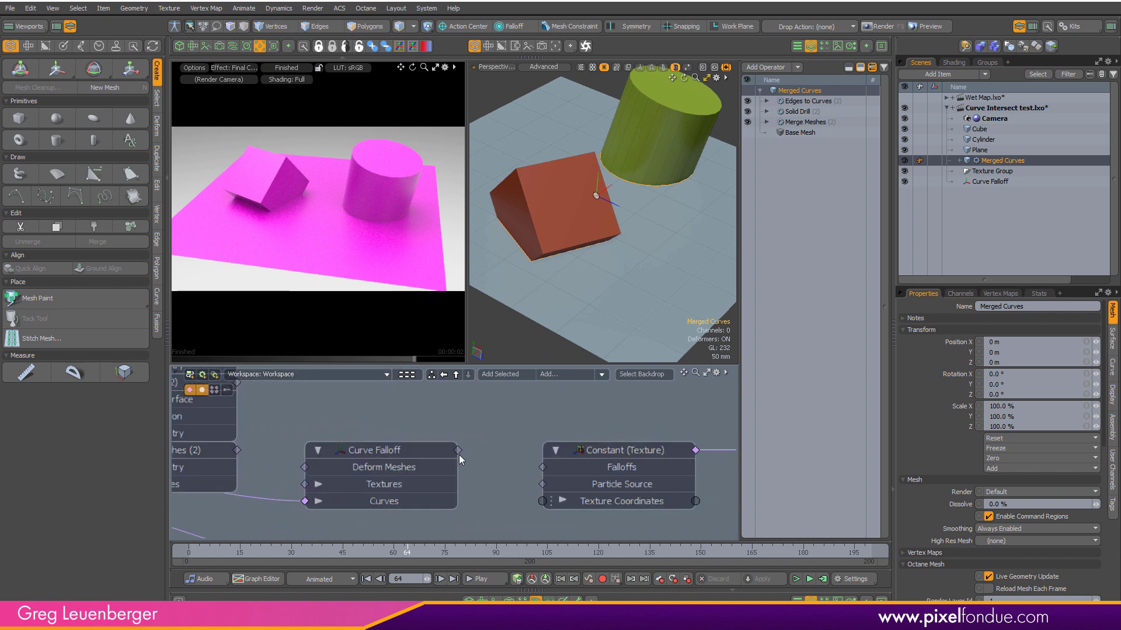
pyautogui.moveTo(458, 449); pyautogui.dragTo(580, 470)
pyautogui.moveTo(374, 250)
pyautogui.keyDown('alt'); pyautogui.mouseDown()
pyautogui.moveTo(315, 251)
pyautogui.moveTo(368, 245)
pyautogui.mouseUp(); pyautogui.keyUp('alt')
pyautogui.click(485, 432)
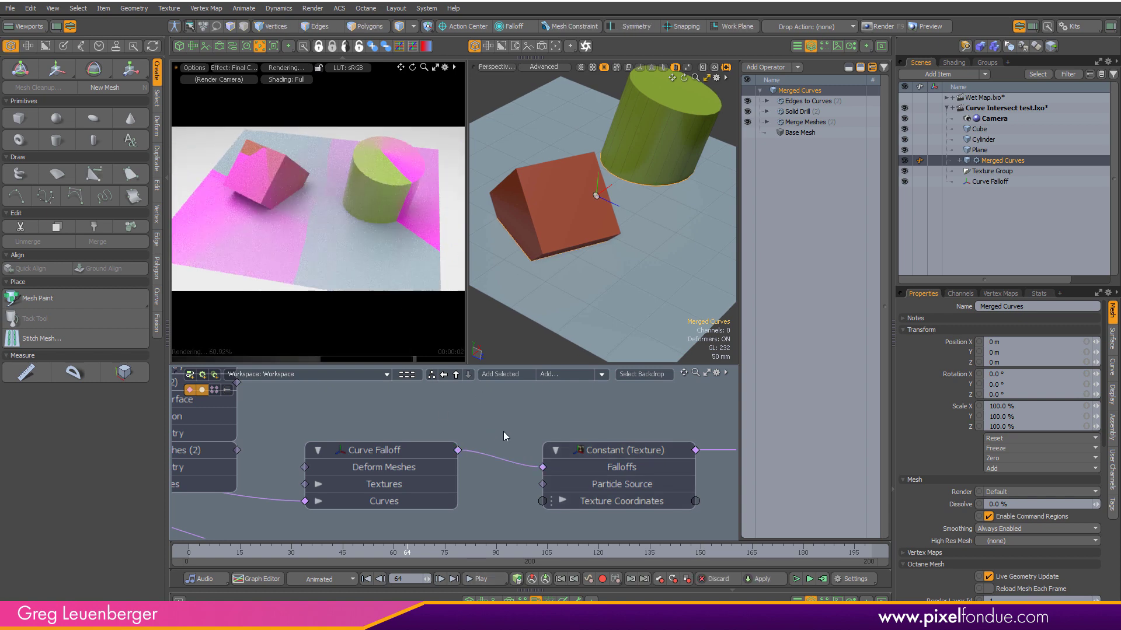
# Enlarge the Curve Falloff's properties area and raise the first key of its Length gradient to make the gradient flat at full value.
pyautogui.click(418, 448)
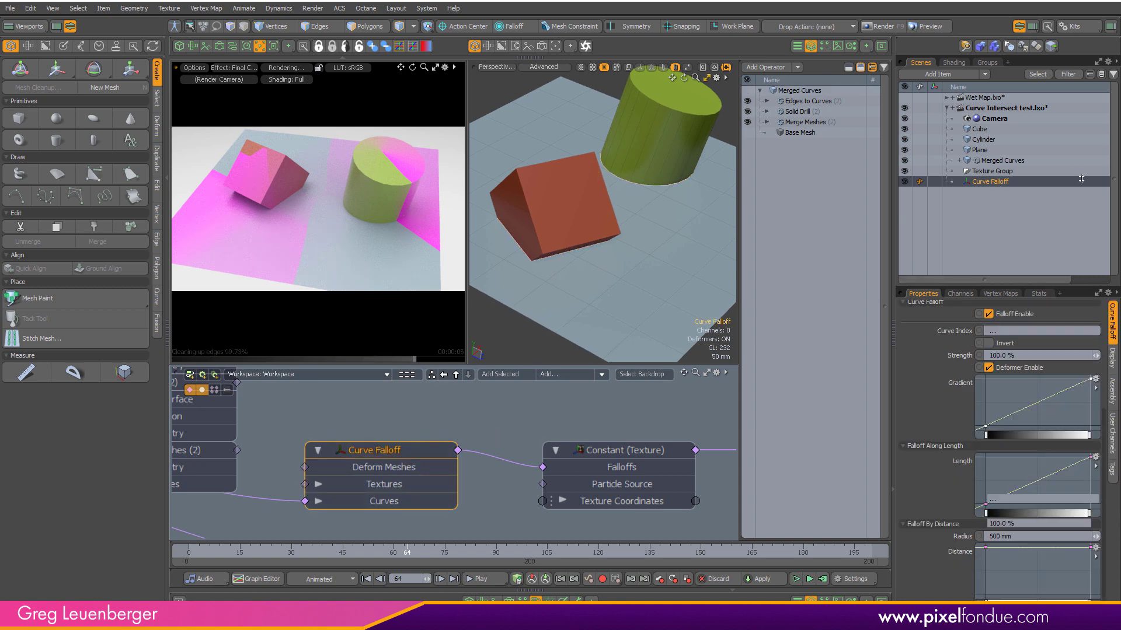
pyautogui.moveTo(1061, 190); pyautogui.dragTo(1061, 191)
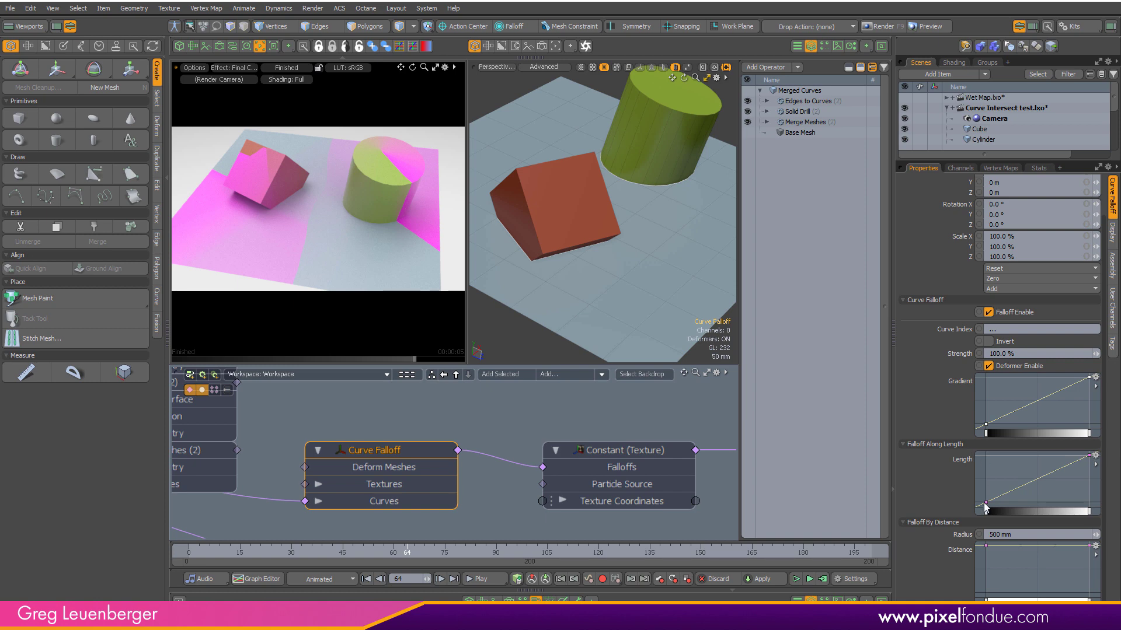
pyautogui.moveTo(986, 503); pyautogui.dragTo(975, 454)
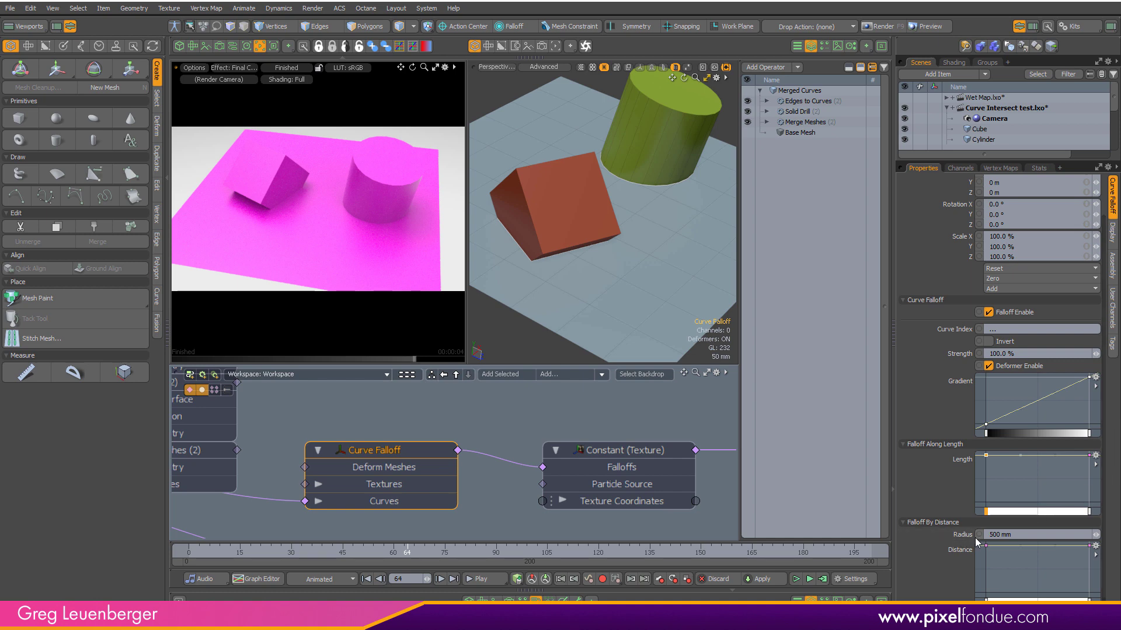
# Set the Curve Falloff's radius to 100 mm and lower the last key of its Distance gradient so the effect fades with distance.
pyautogui.click(1008, 534)
pyautogui.write('100')
pyautogui.press('Return')
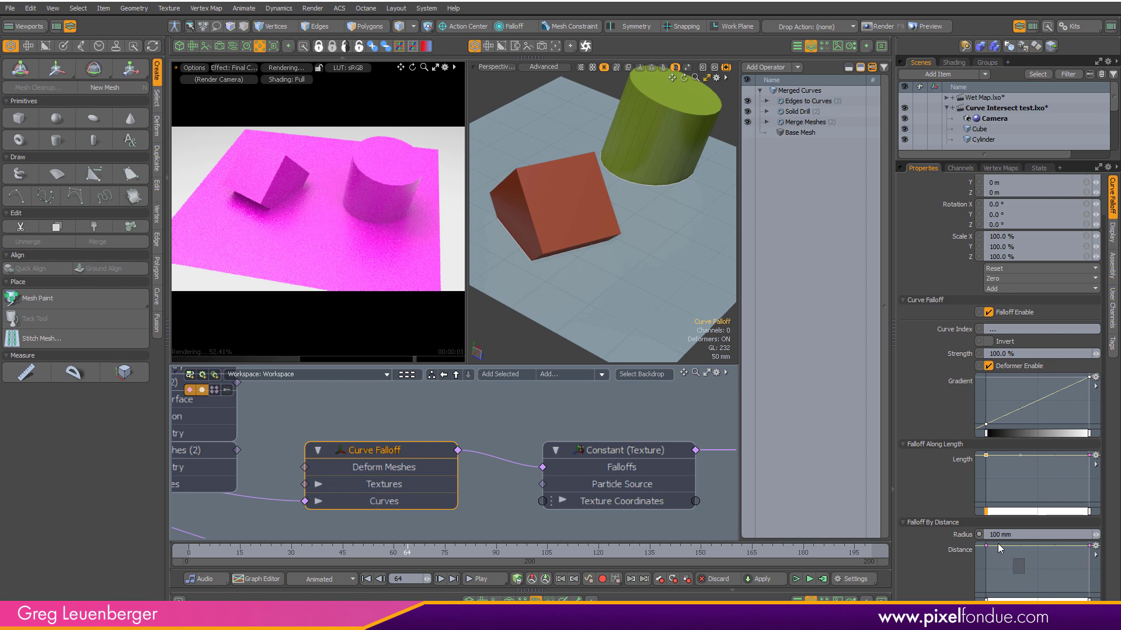
pyautogui.moveTo(1006, 558)
pyautogui.mouseDown()
pyautogui.moveTo(1012, 575)
pyautogui.moveTo(1013, 553)
pyautogui.mouseUp()
pyautogui.click(1089, 547)
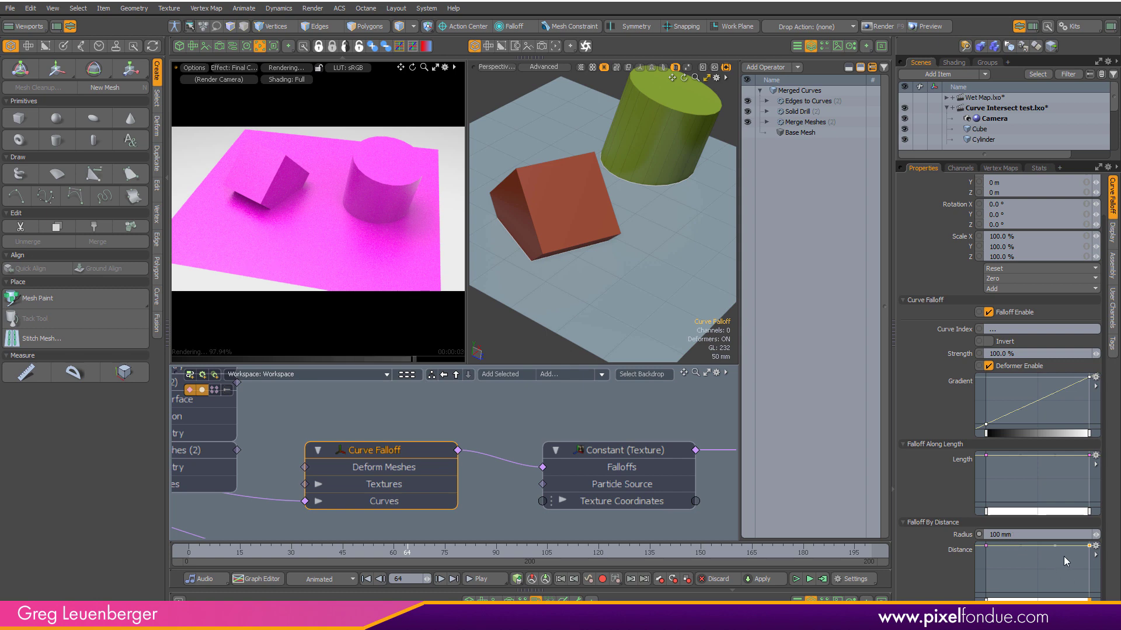
pyautogui.moveTo(1065, 560); pyautogui.dragTo(1066, 607)
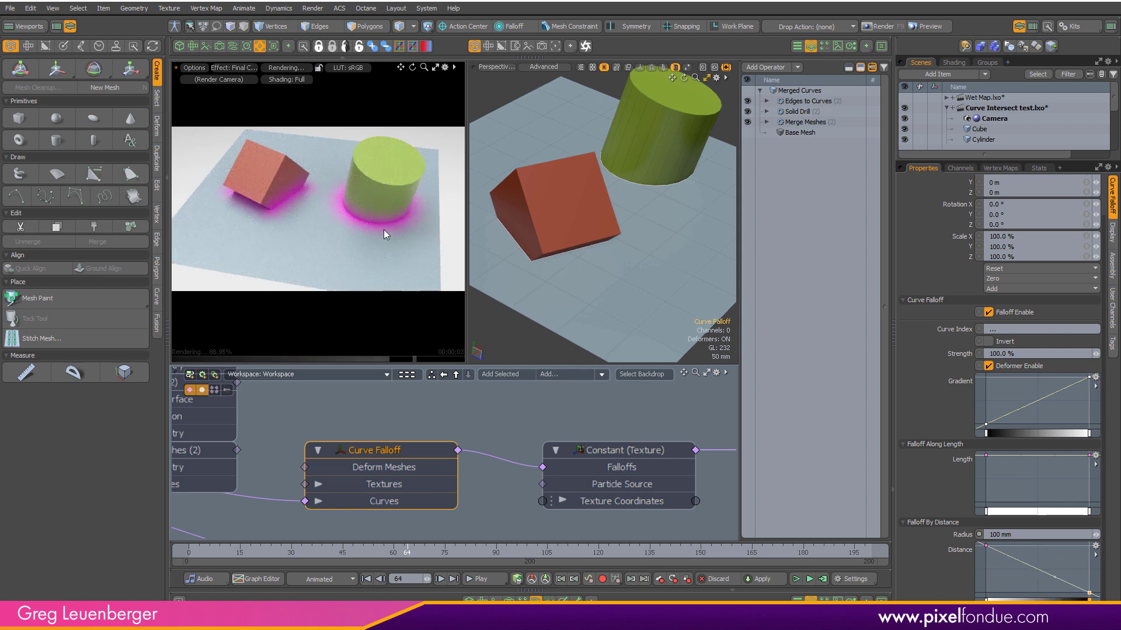
# Move the cylinder across the plane to about X 188 mm, Z 242 mm to test the intersection glow.
pyautogui.click(653, 182)
pyautogui.press('w')
pyautogui.keyDown('alt'); pyautogui.moveTo(652, 183); pyautogui.dragTo(633, 226); pyautogui.keyUp('alt')
pyautogui.scroll(-3, 634, 225)
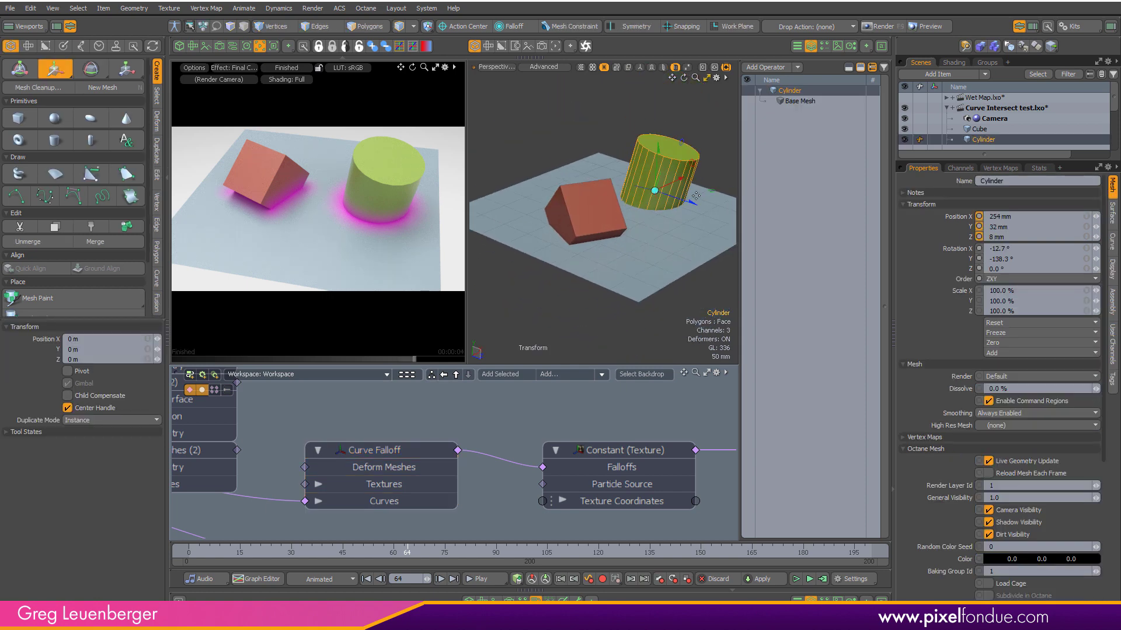
pyautogui.moveTo(713, 192); pyautogui.dragTo(734, 238)
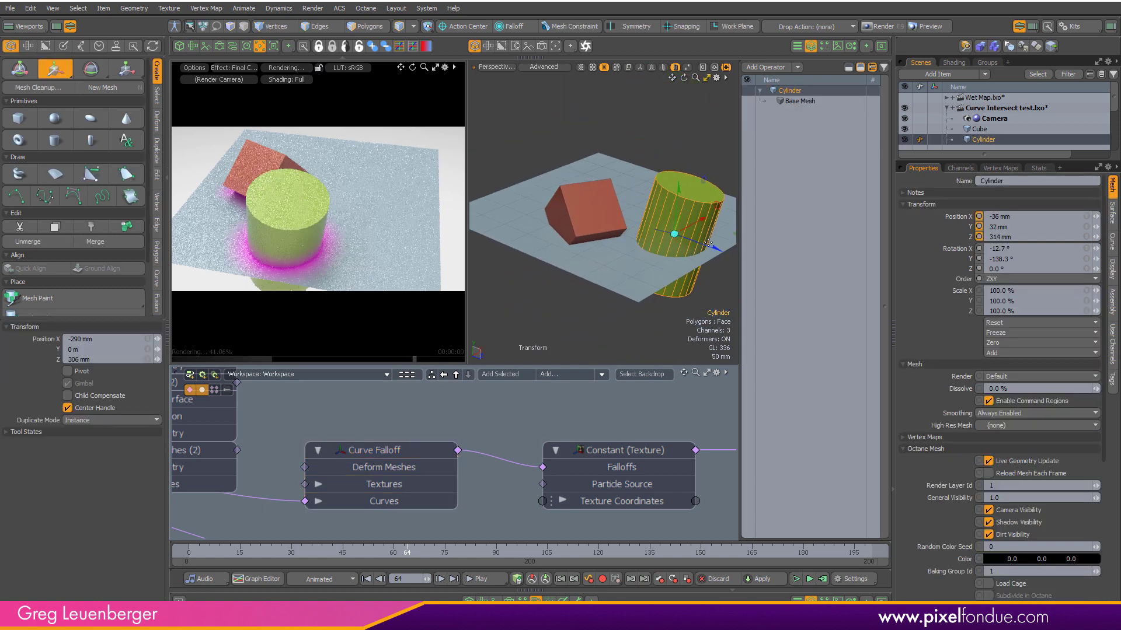
pyautogui.keyDown('alt'); pyautogui.moveTo(606, 258); pyautogui.dragTo(684, 218); pyautogui.keyUp('alt')
pyautogui.press('q')
# Enlarge the item list and select the Merged Curves mesh.
pyautogui.keyDown('alt'); pyautogui.moveTo(588, 331); pyautogui.dragTo(606, 354); pyautogui.keyUp('alt')
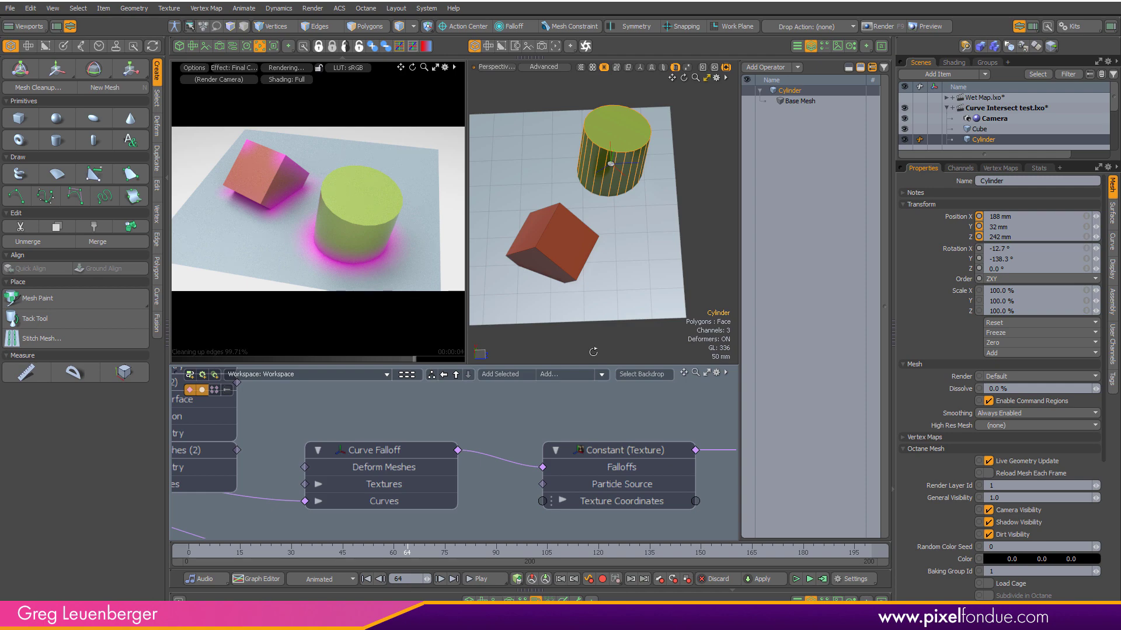
pyautogui.keyDown('alt'); pyautogui.moveTo(281, 186); pyautogui.dragTo(405, 236); pyautogui.keyUp('alt')
pyautogui.moveTo(992, 157); pyautogui.dragTo(1000, 278)
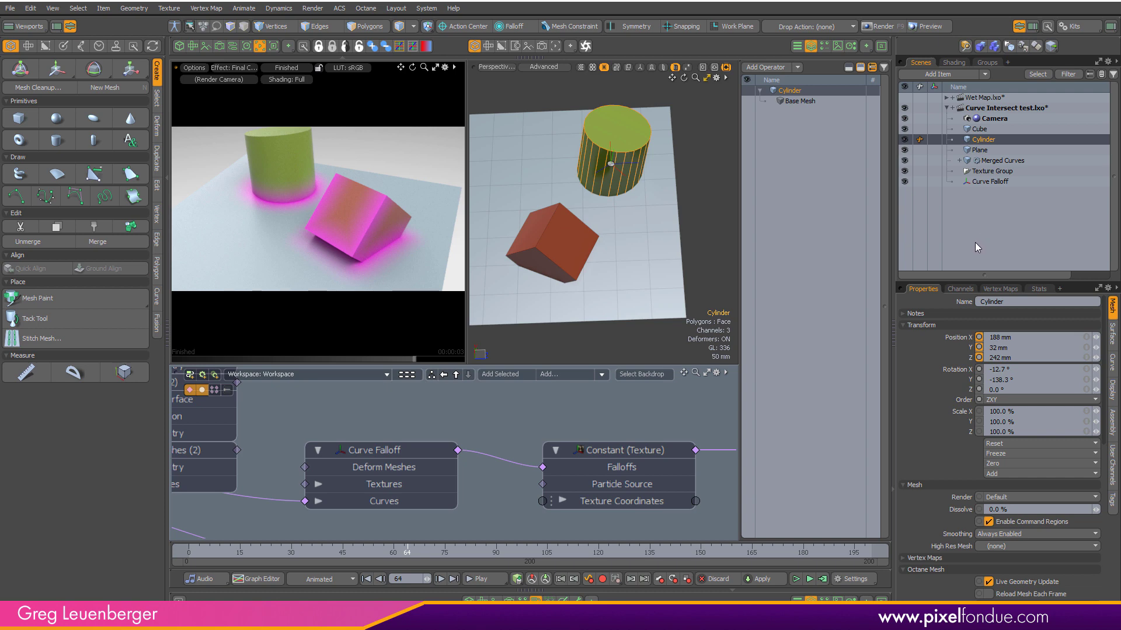
pyautogui.click(993, 161)
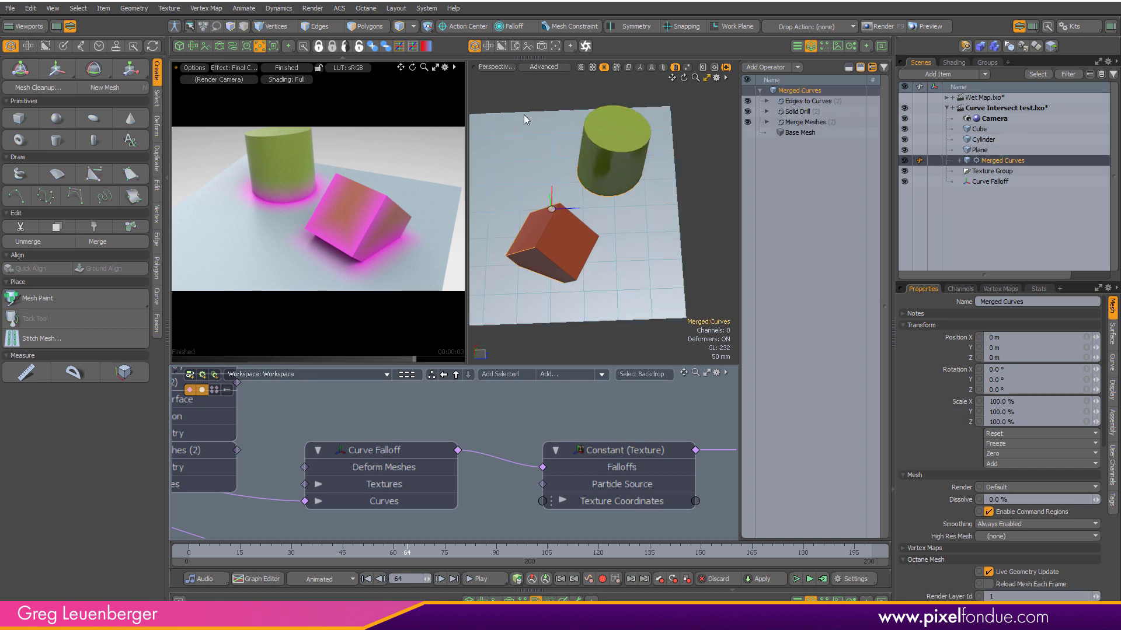
# Isolate the Merged Curves mesh in the perspective view and examine the shape of its intersection curves.
pyautogui.click(663, 67)
pyautogui.keyDown('alt'); pyautogui.moveTo(609, 205); pyautogui.dragTo(580, 199); pyautogui.keyUp('alt')
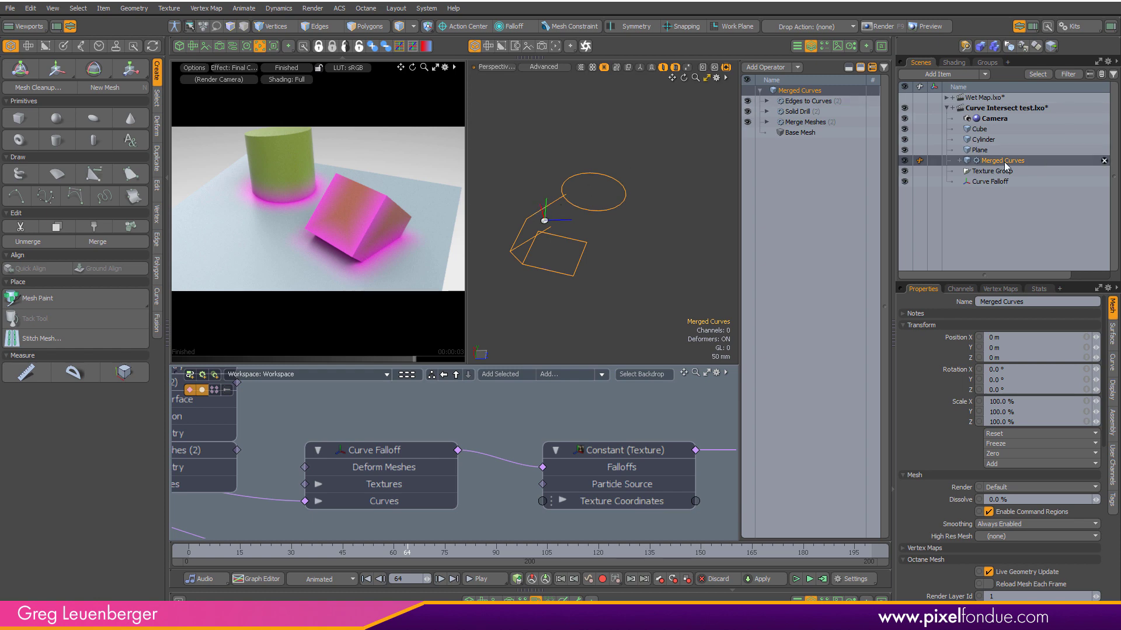
pyautogui.keyDown('alt'); pyautogui.moveTo(572, 252); pyautogui.dragTo(578, 254); pyautogui.keyUp('alt')
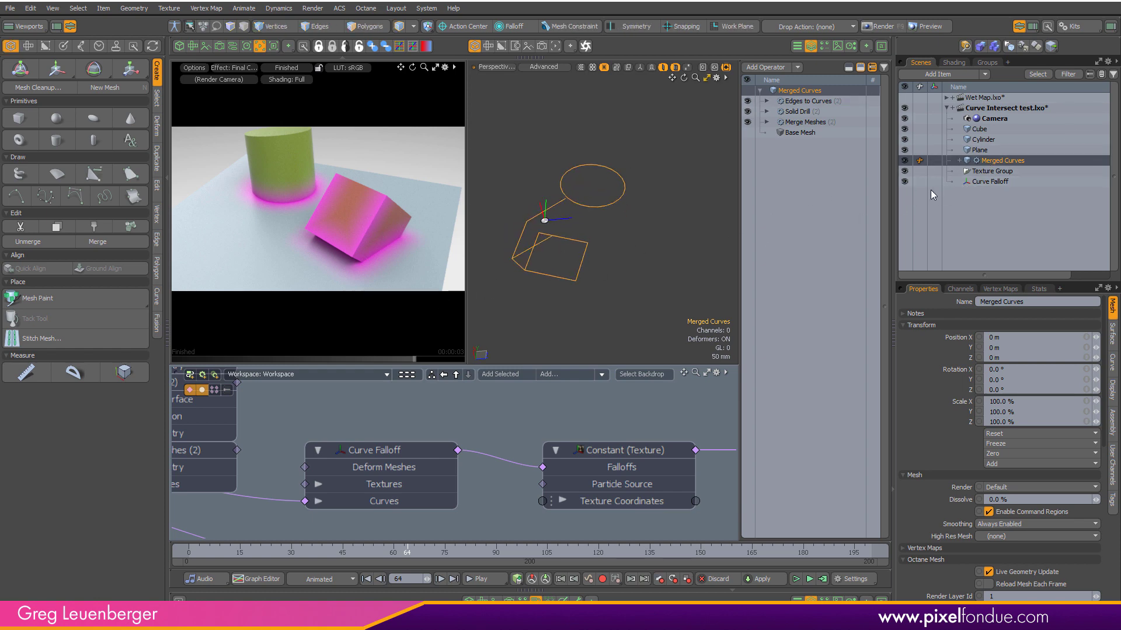
pyautogui.keyDown('alt'); pyautogui.moveTo(686, 227); pyautogui.dragTo(678, 223); pyautogui.keyUp('alt')
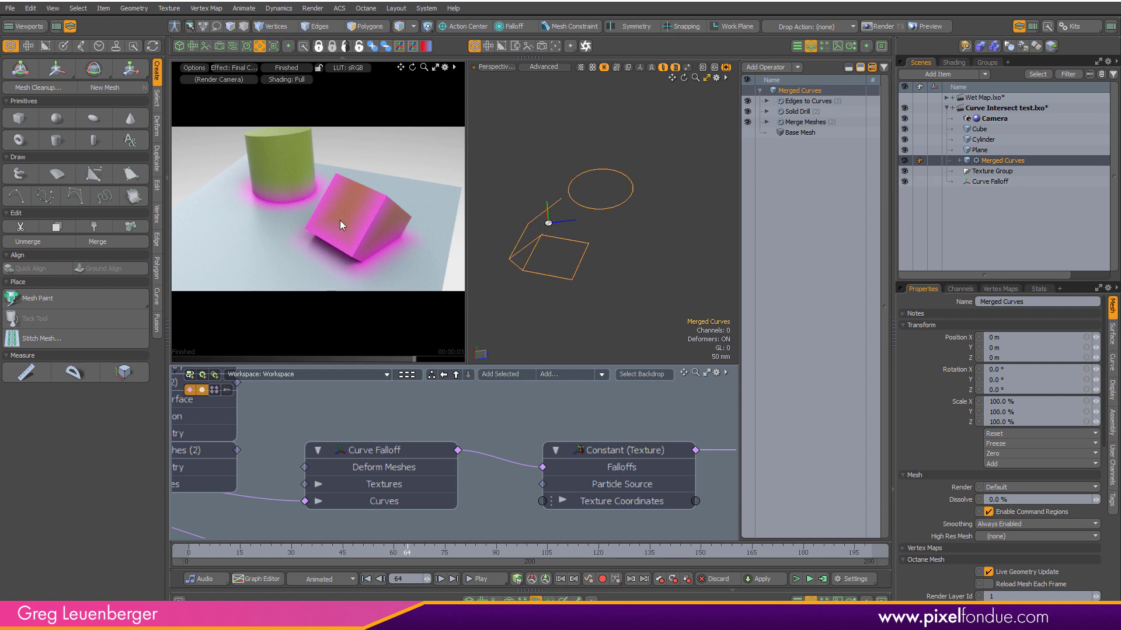
# Move the cube about -84 mm along Z across the plane with the Move tool and deselect it.
pyautogui.click(984, 130)
pyautogui.press('w')
pyautogui.moveTo(604, 240); pyautogui.dragTo(584, 245)
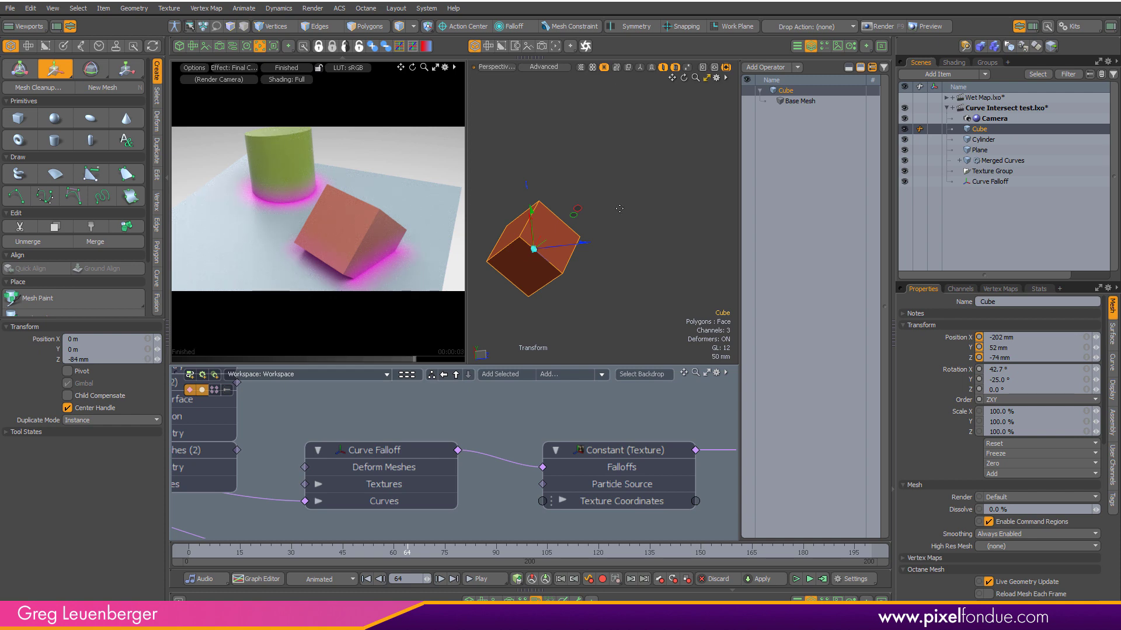
pyautogui.press('space')
pyautogui.click(642, 224)
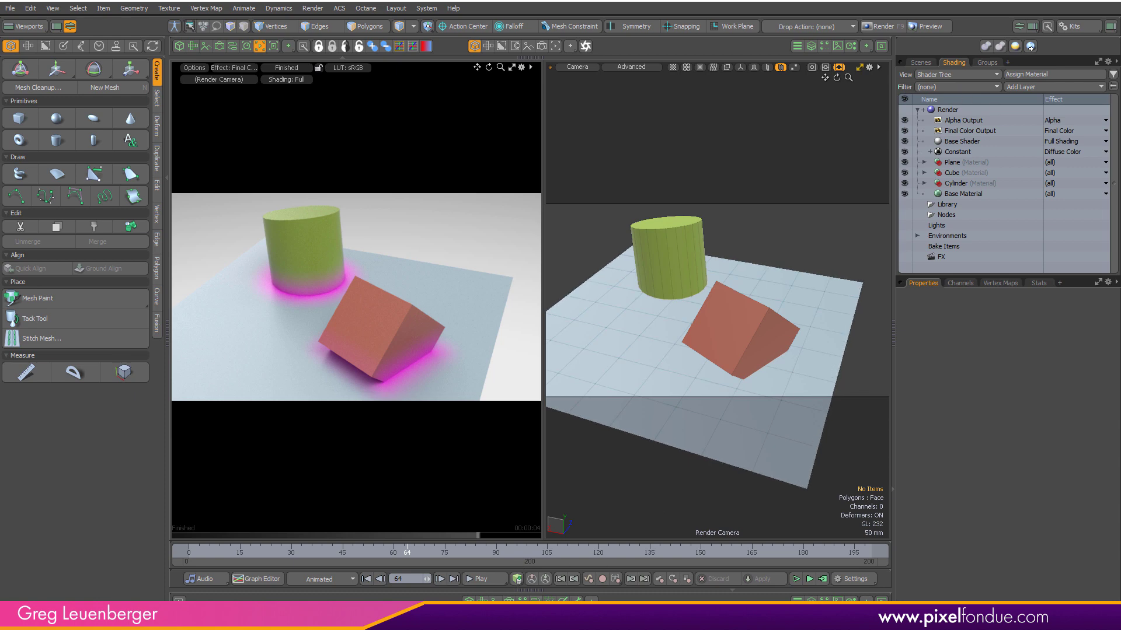
# Add the Moss 02 preset to the shader tree and place the Constant texture above the images inside its Moss 02 group.
pyautogui.click(1031, 46)
pyautogui.moveTo(309, 418); pyautogui.dragTo(1002, 158)
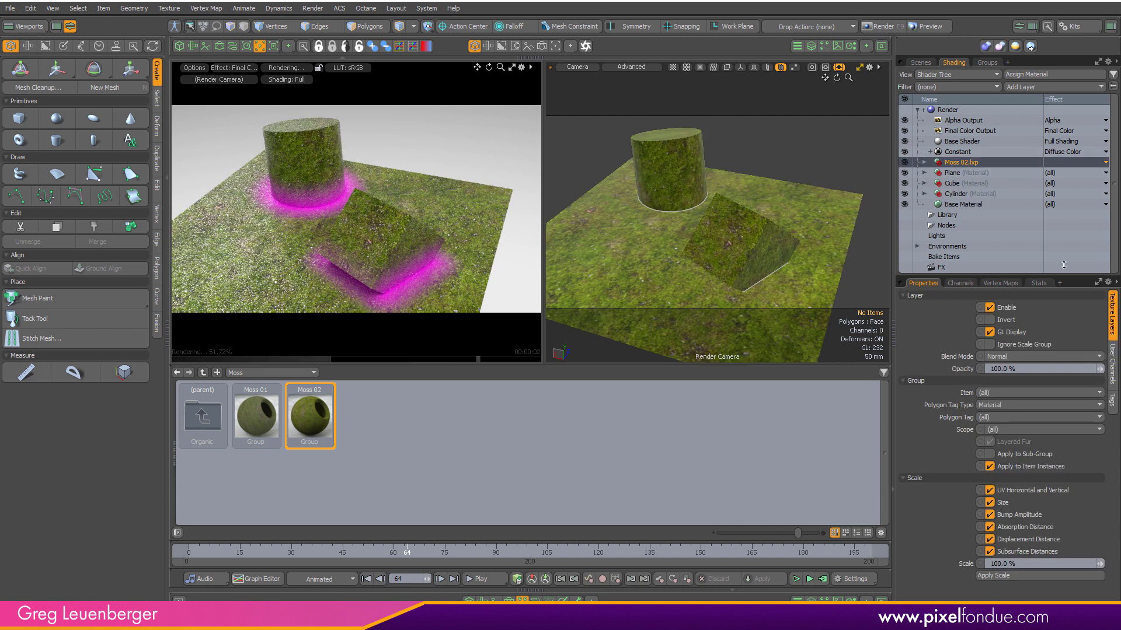
pyautogui.click(924, 162)
pyautogui.click(960, 152)
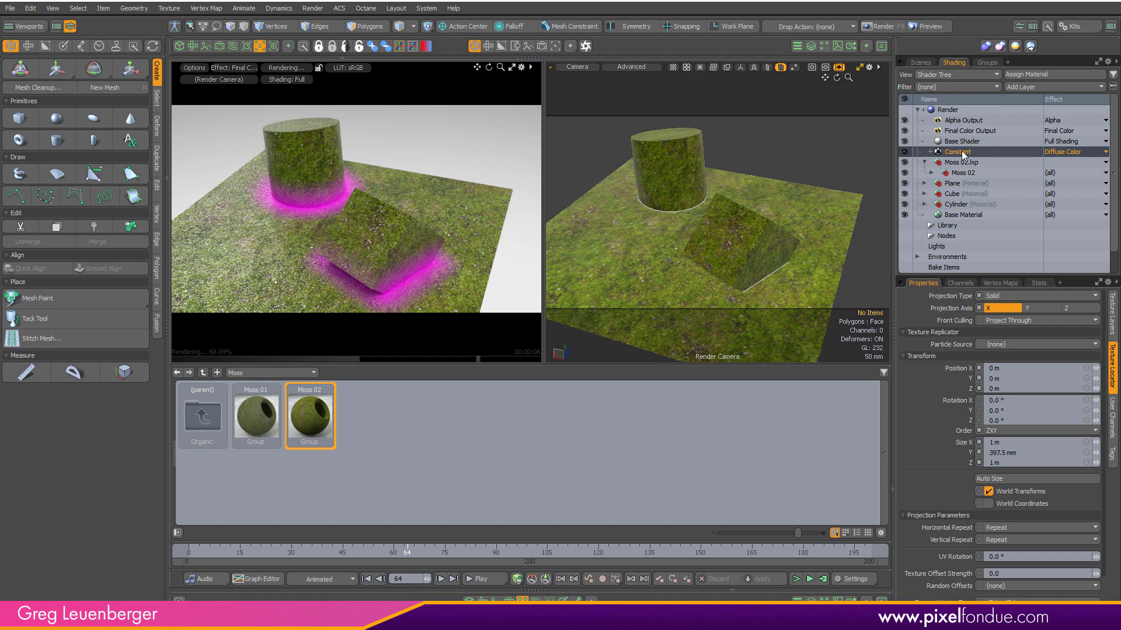
pyautogui.click(932, 173)
pyautogui.moveTo(958, 153); pyautogui.dragTo(999, 184)
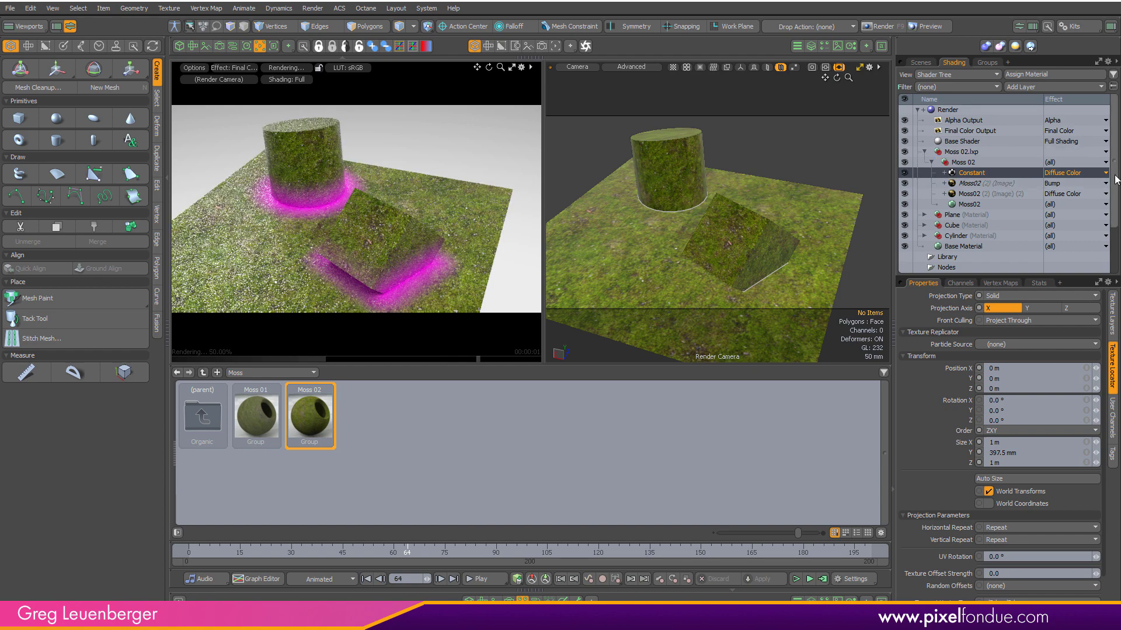
pyautogui.click(522, 599)
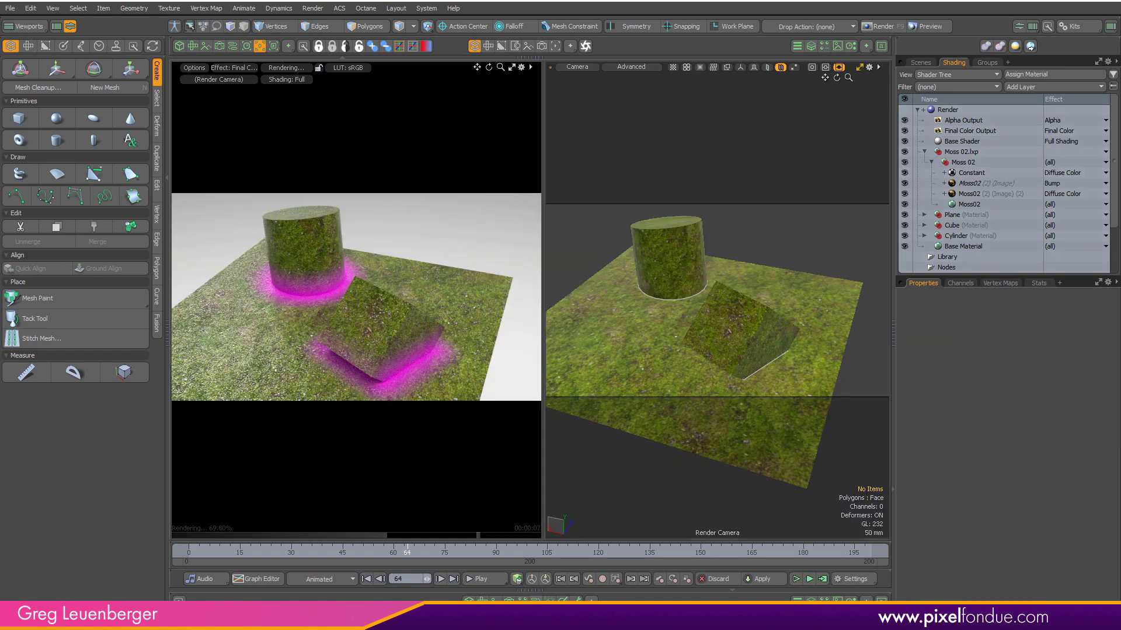
# Change the Constant texture's effect to Group Mask and set its value to 0%.
pyautogui.click(1063, 174)
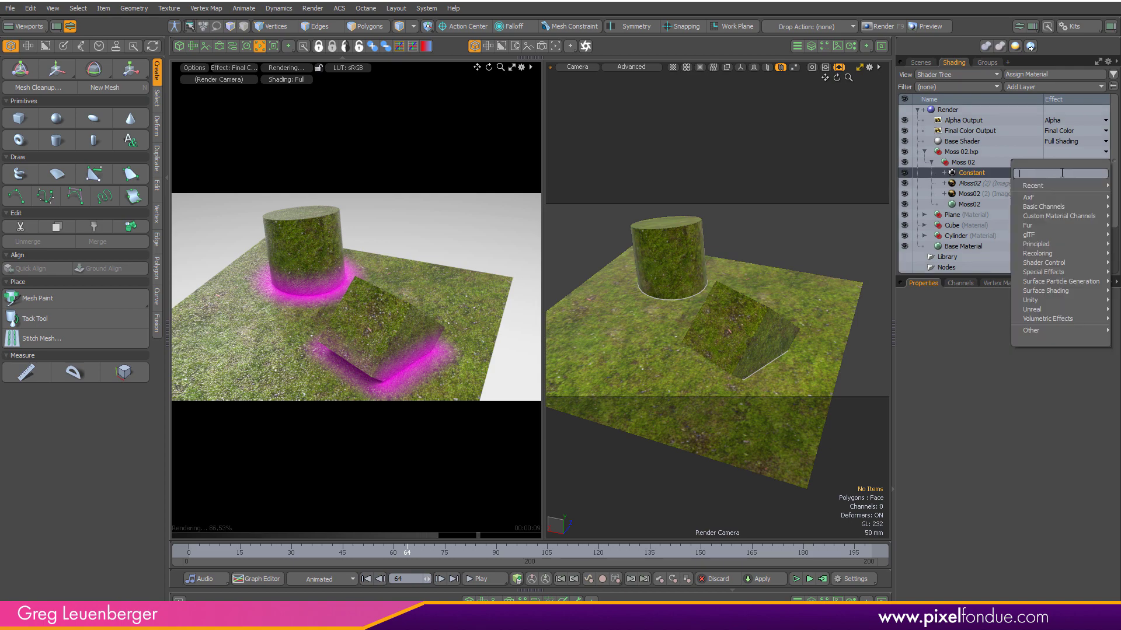
pyautogui.moveTo(1041, 267)
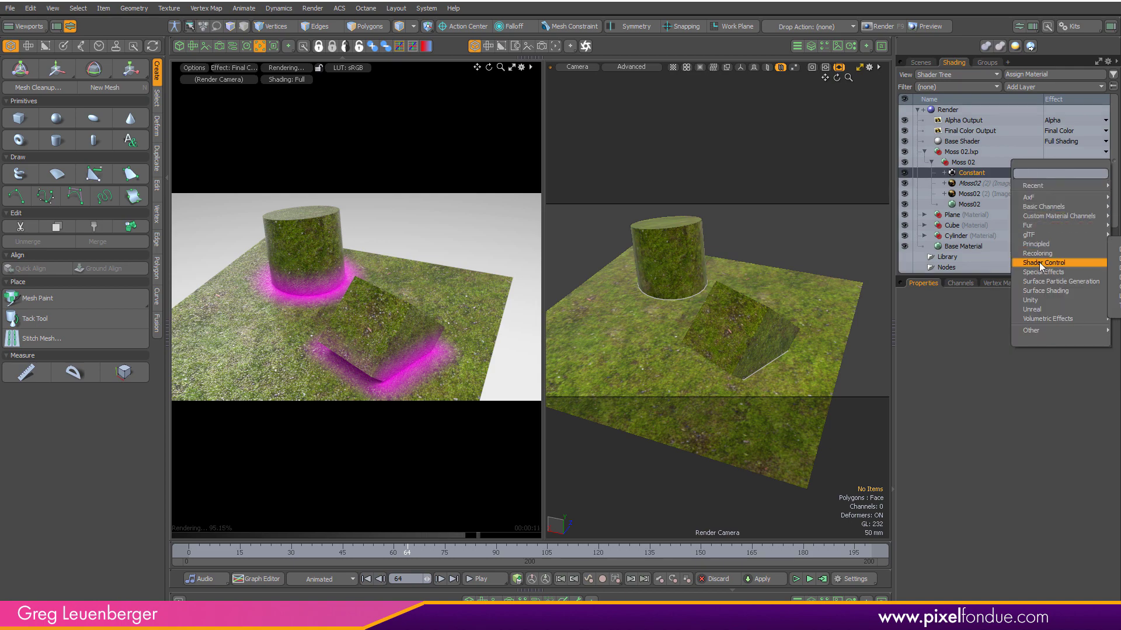
pyautogui.click(1113, 286)
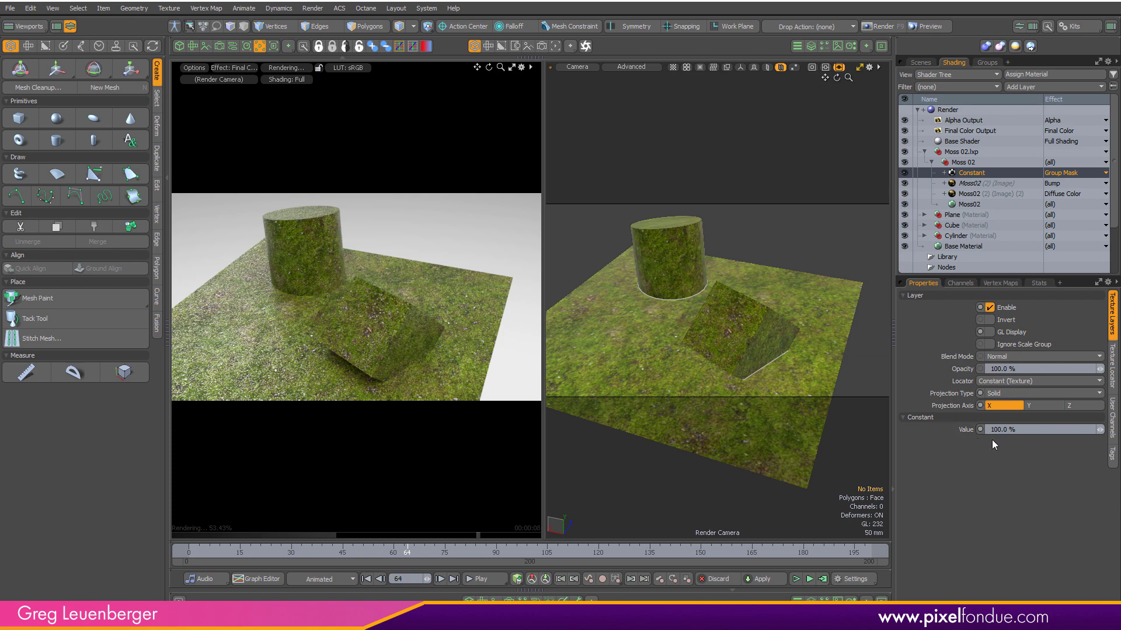
pyautogui.click(1032, 430)
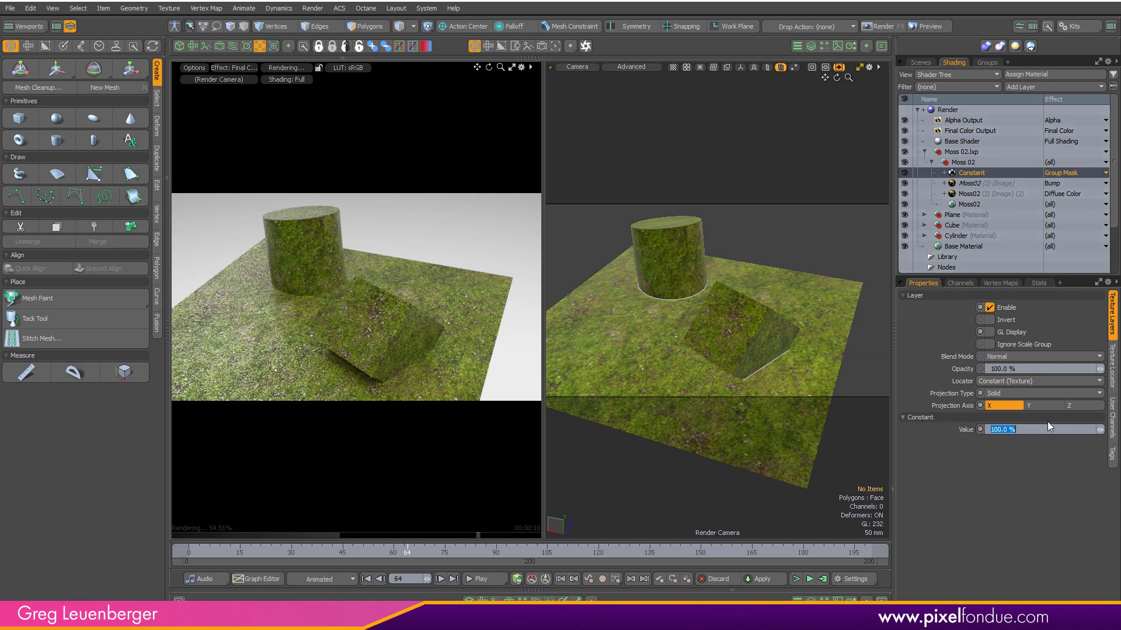
pyautogui.write('0')
pyautogui.press('Return')
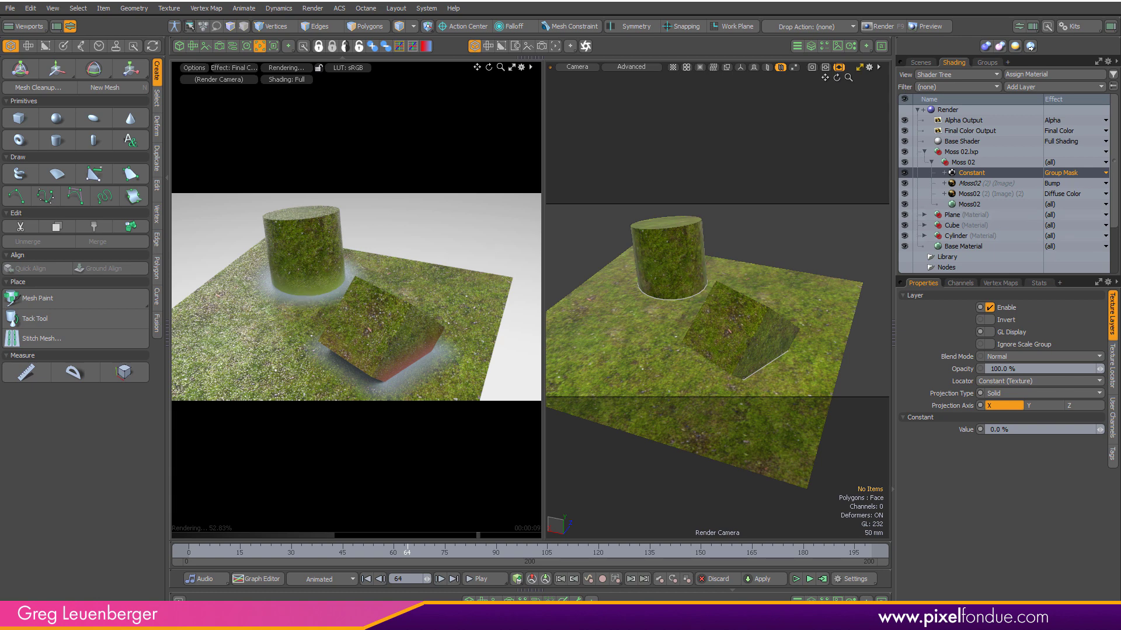
# Enable Invert on the Curve Falloff to restrict the moss to the intersections, and inspect the render from other angles.
pyautogui.keyDown('ctrl'); pyautogui.click(980, 174); pyautogui.keyUp('ctrl')
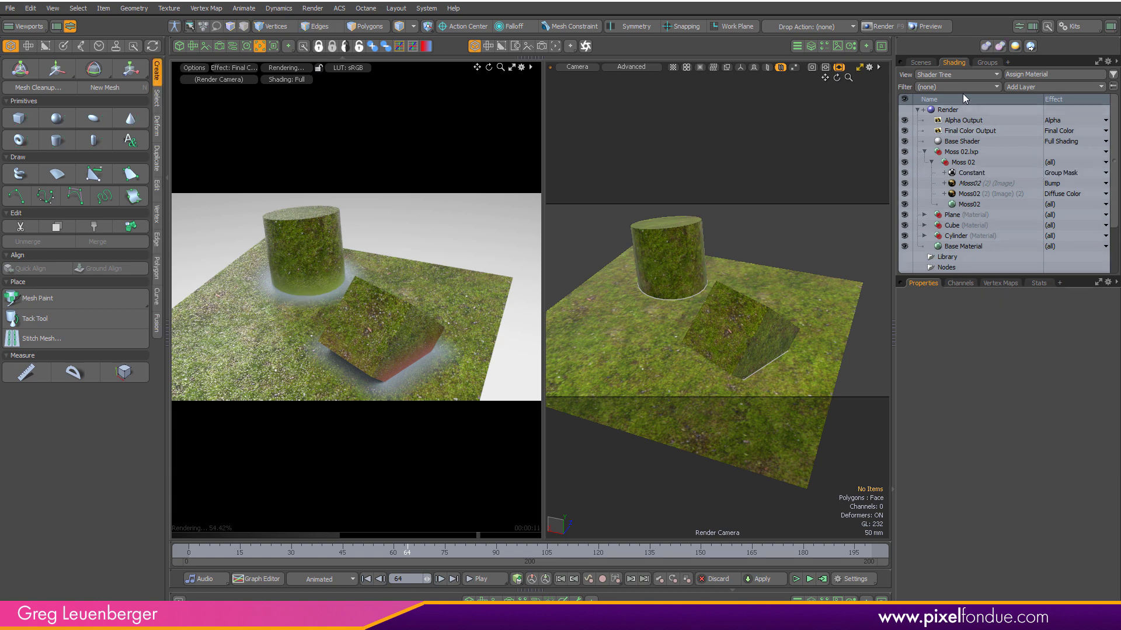
pyautogui.click(928, 62)
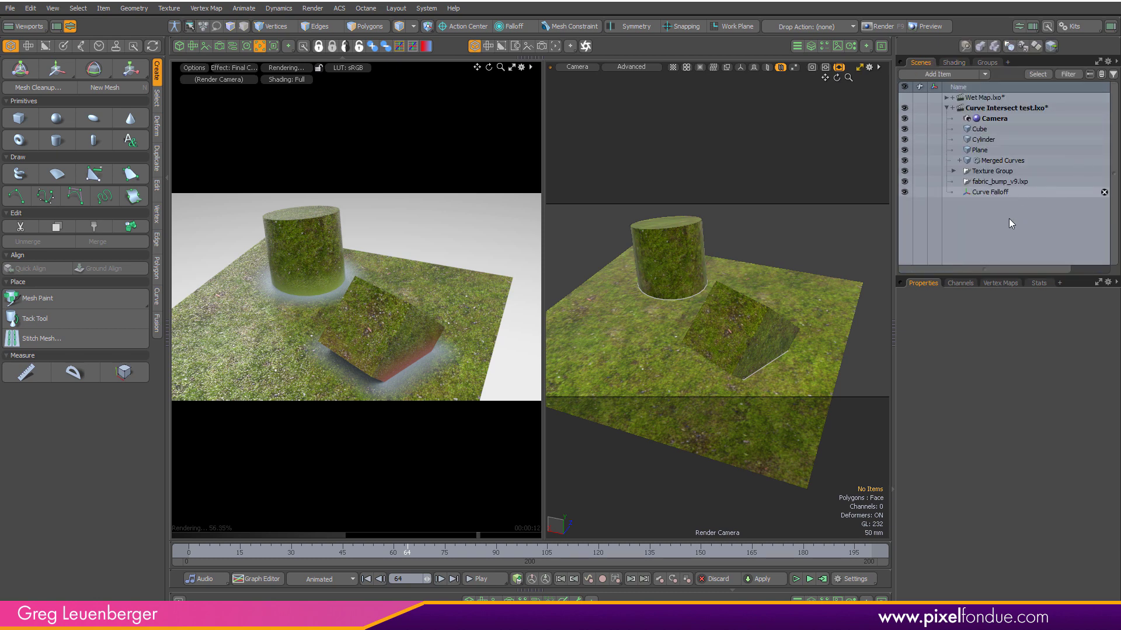
pyautogui.click(1005, 193)
pyautogui.click(995, 418)
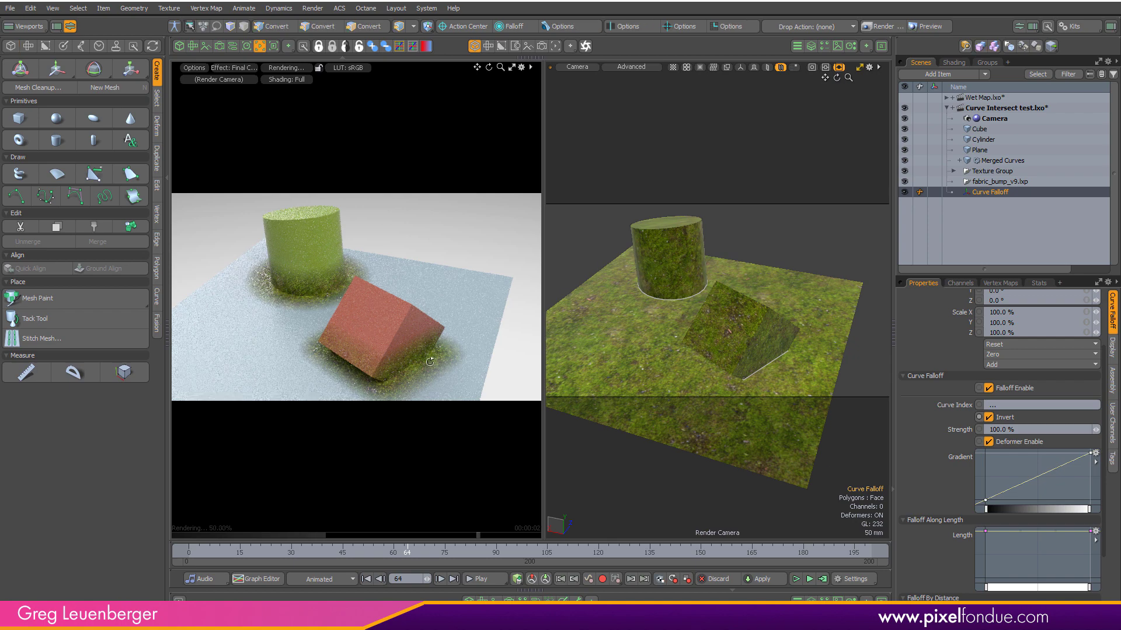
pyautogui.keyDown('alt'); pyautogui.moveTo(453, 330); pyautogui.dragTo(525, 363); pyautogui.keyUp('alt')
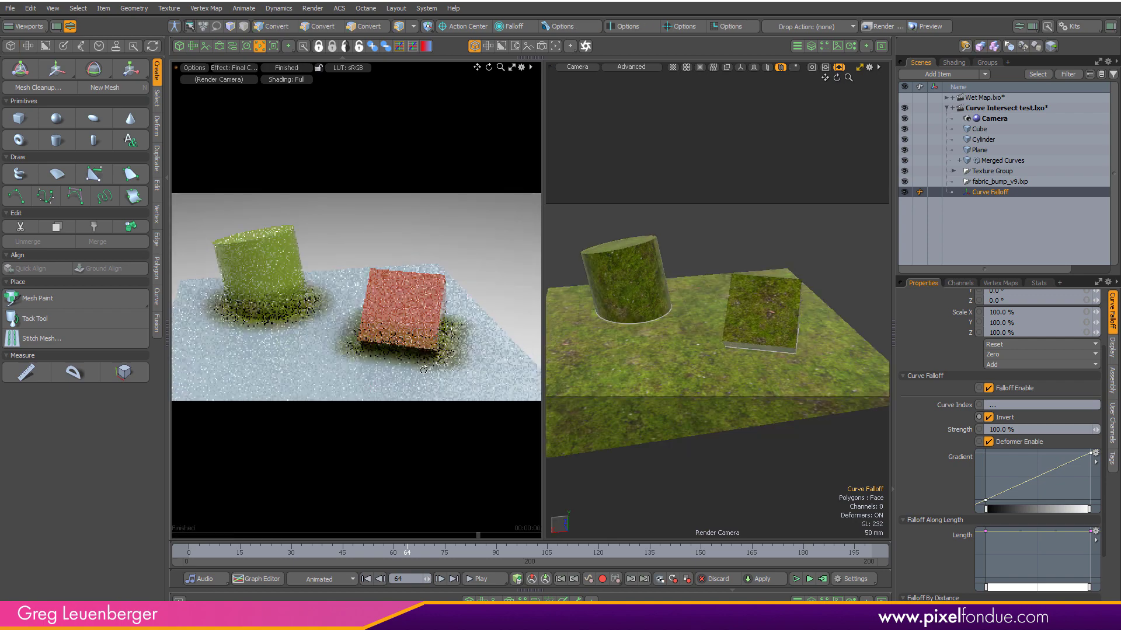
pyautogui.keyDown('alt'); pyautogui.moveTo(417, 372); pyautogui.dragTo(356, 372); pyautogui.keyUp('alt')
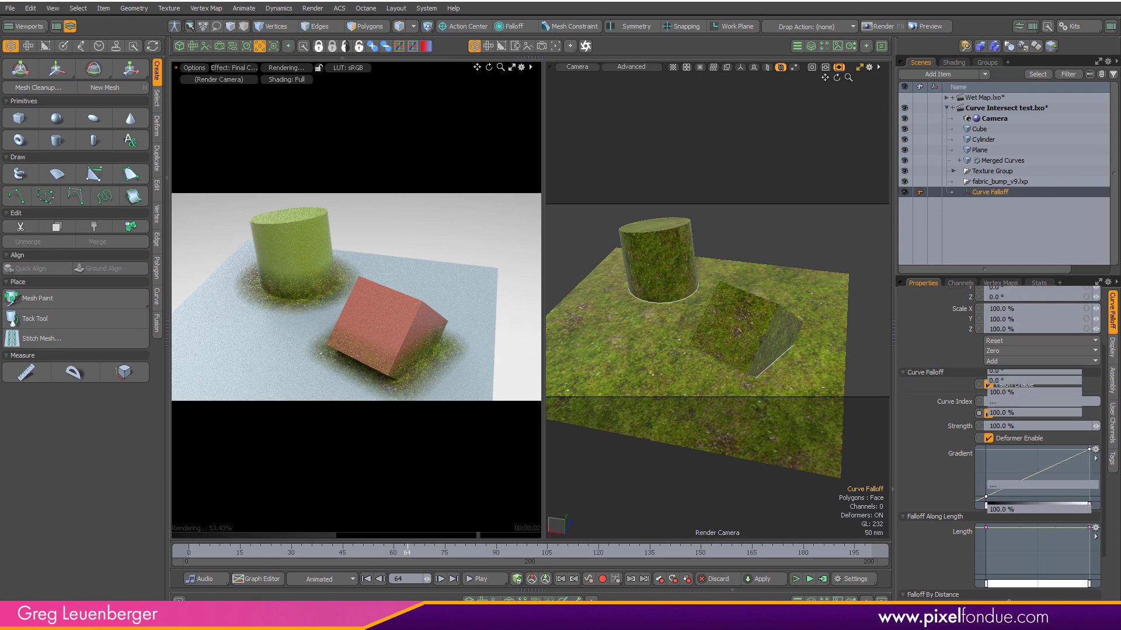
# Set the Curve Falloff's radius to 50 mm to narrow the moss bands around the objects.
pyautogui.doubleClick(1026, 533)
pyautogui.write('50')
pyautogui.press('Return')
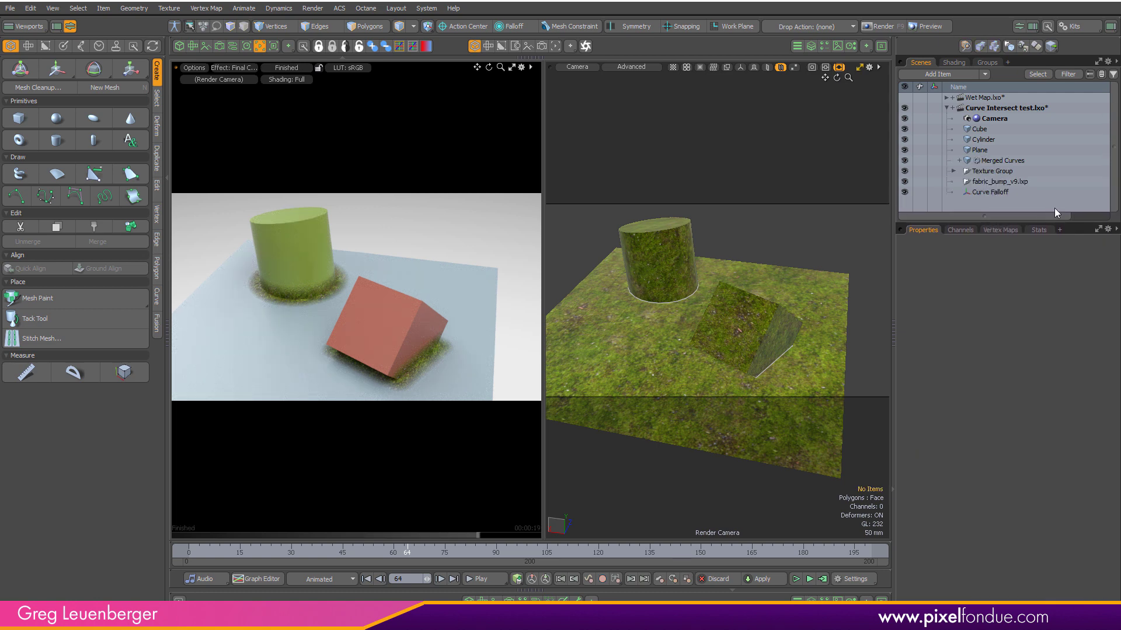
# Limit the Curve Falloff to a single curve by trying curve index 0 and switching it to 1.
pyautogui.click(999, 192)
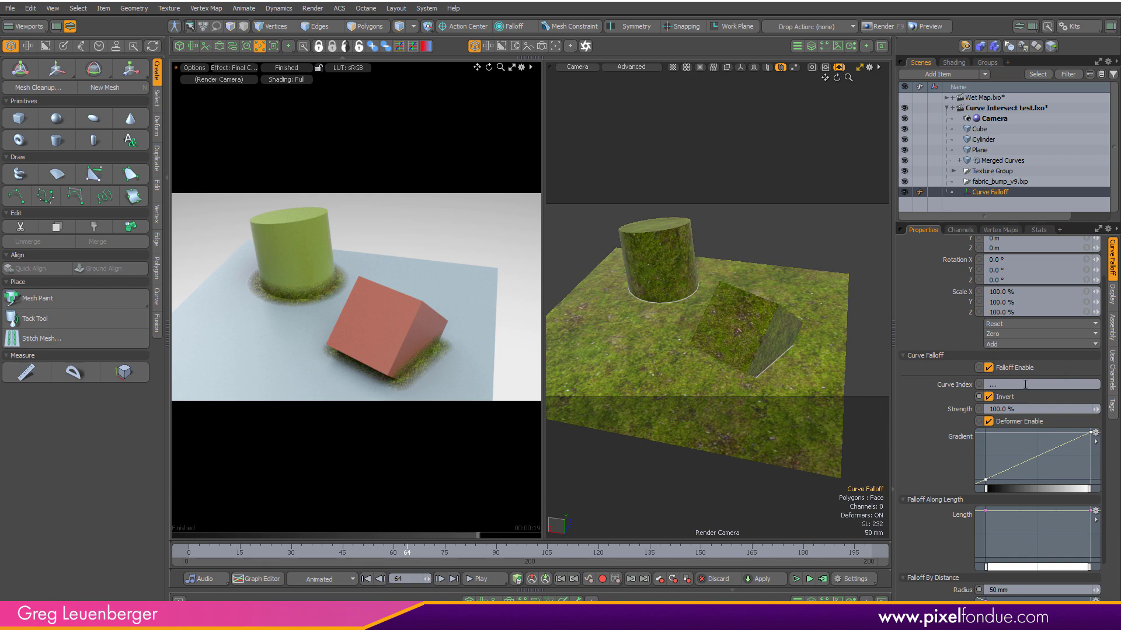
pyautogui.click(1026, 383)
pyautogui.write('0')
pyautogui.press('Return')
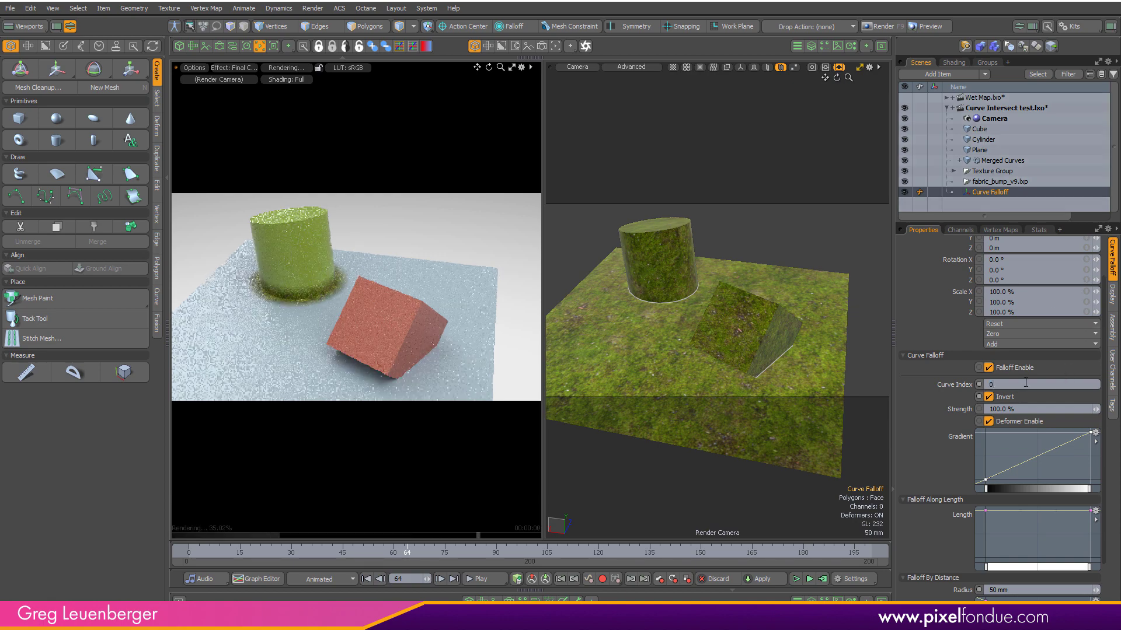
pyautogui.click(1003, 384)
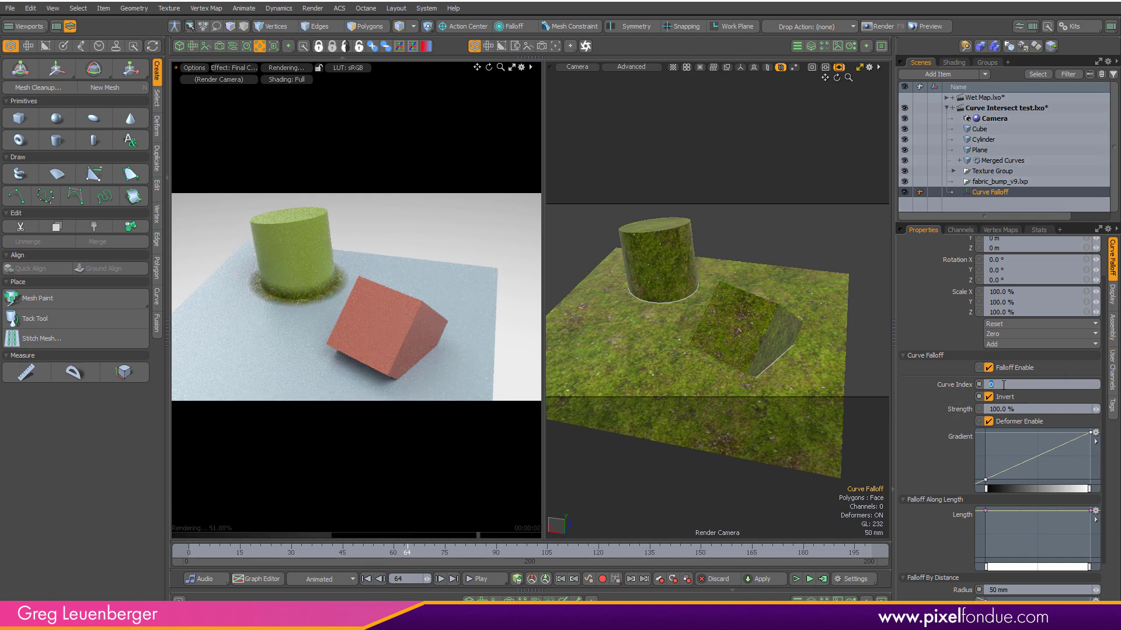
pyautogui.write('1')
pyautogui.press('Return')
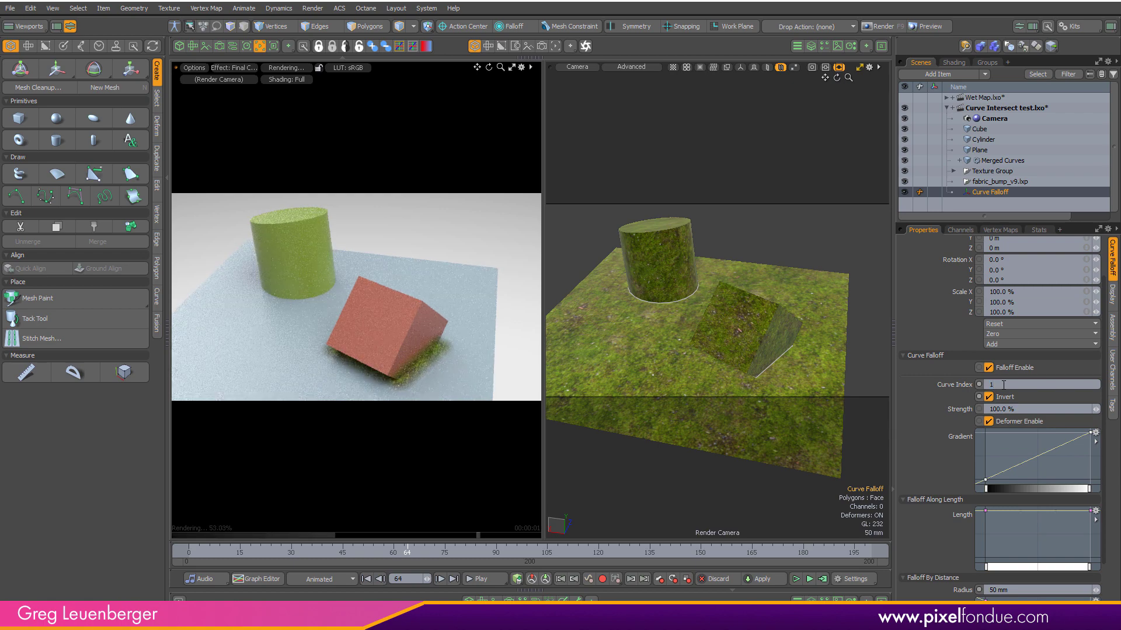